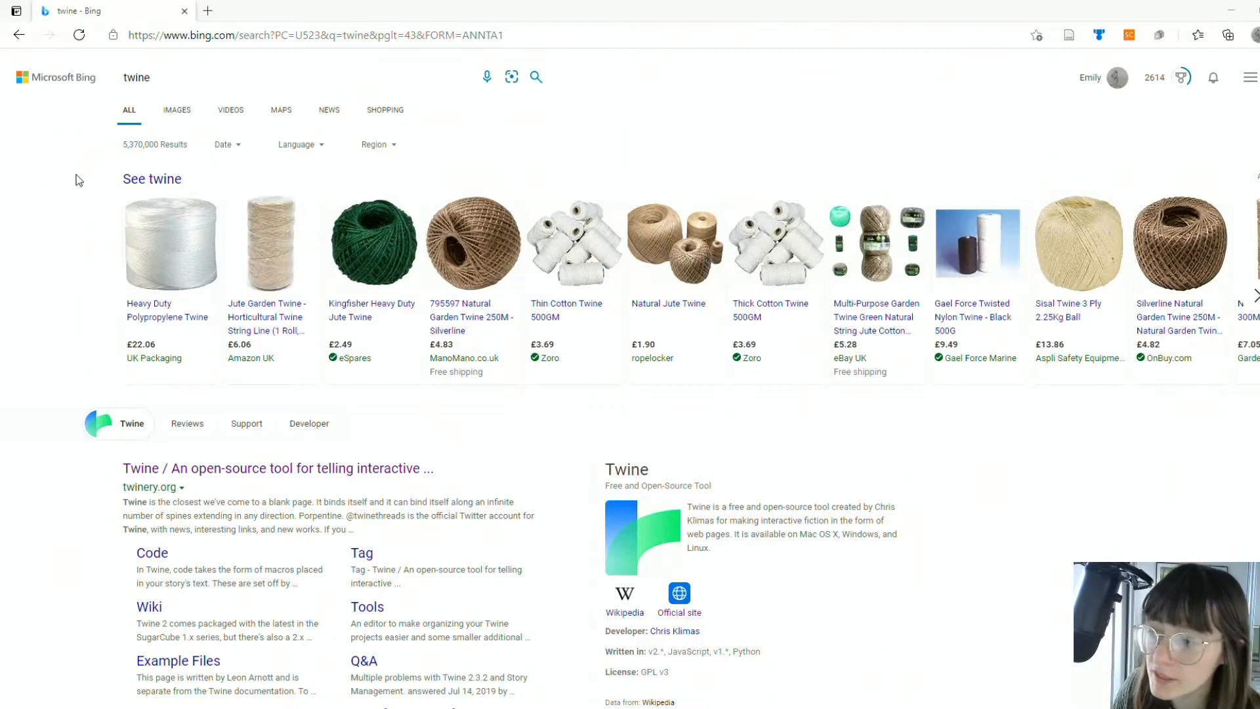
# Open the Twine website, twinery.org, from the search results and launch the online version of the tool
pyautogui.scroll(-2, 80, 179)
pyautogui.scroll(2, 80, 178)
pyautogui.click(124, 76)
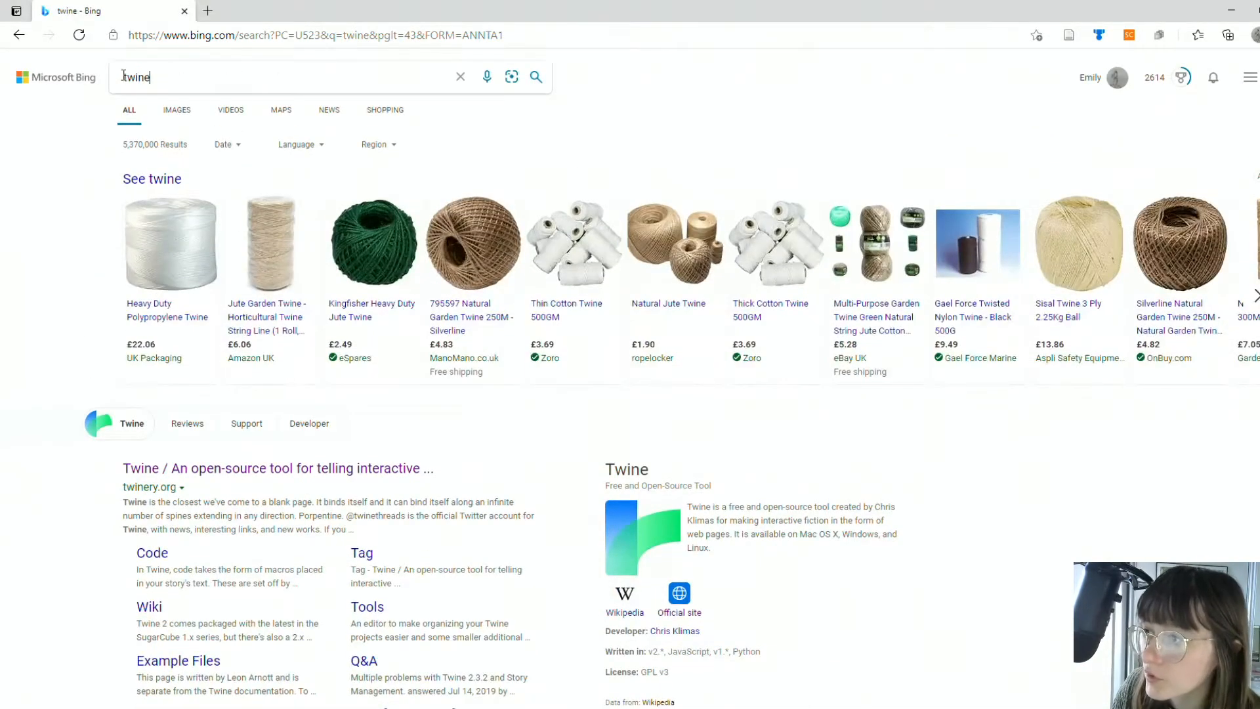
pyautogui.scroll(-3, 94, 145)
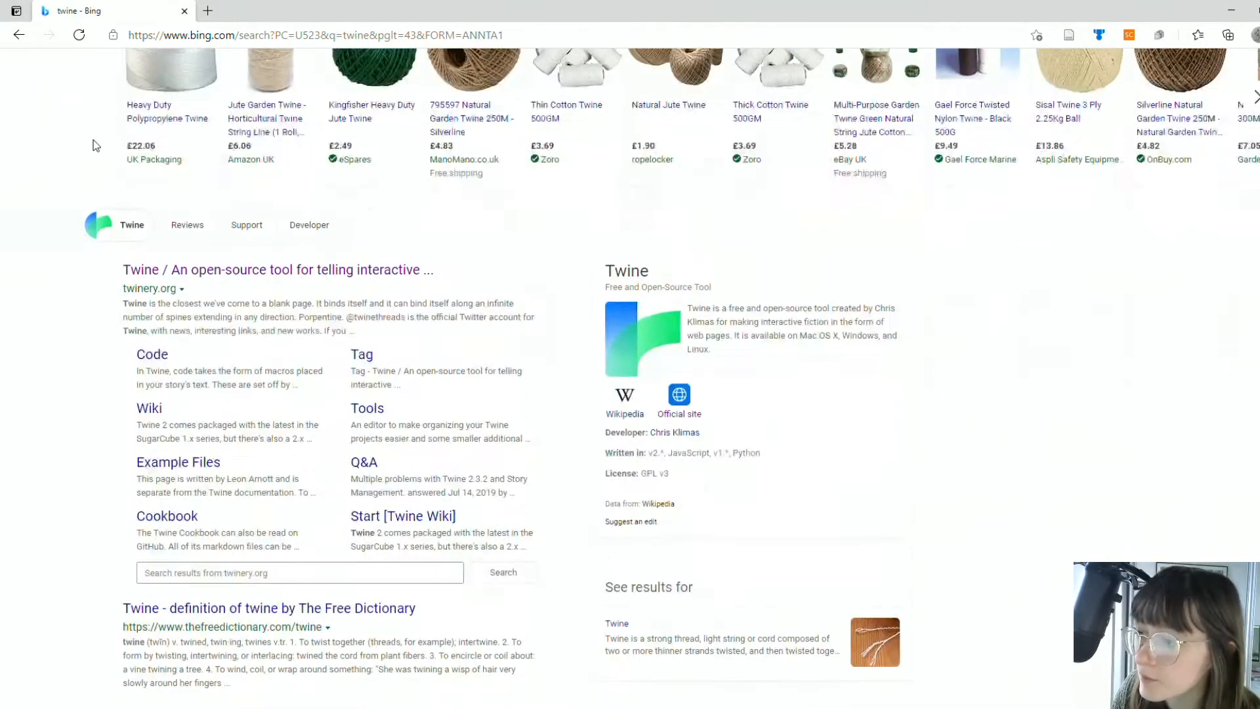
pyautogui.scroll(3, 142, 161)
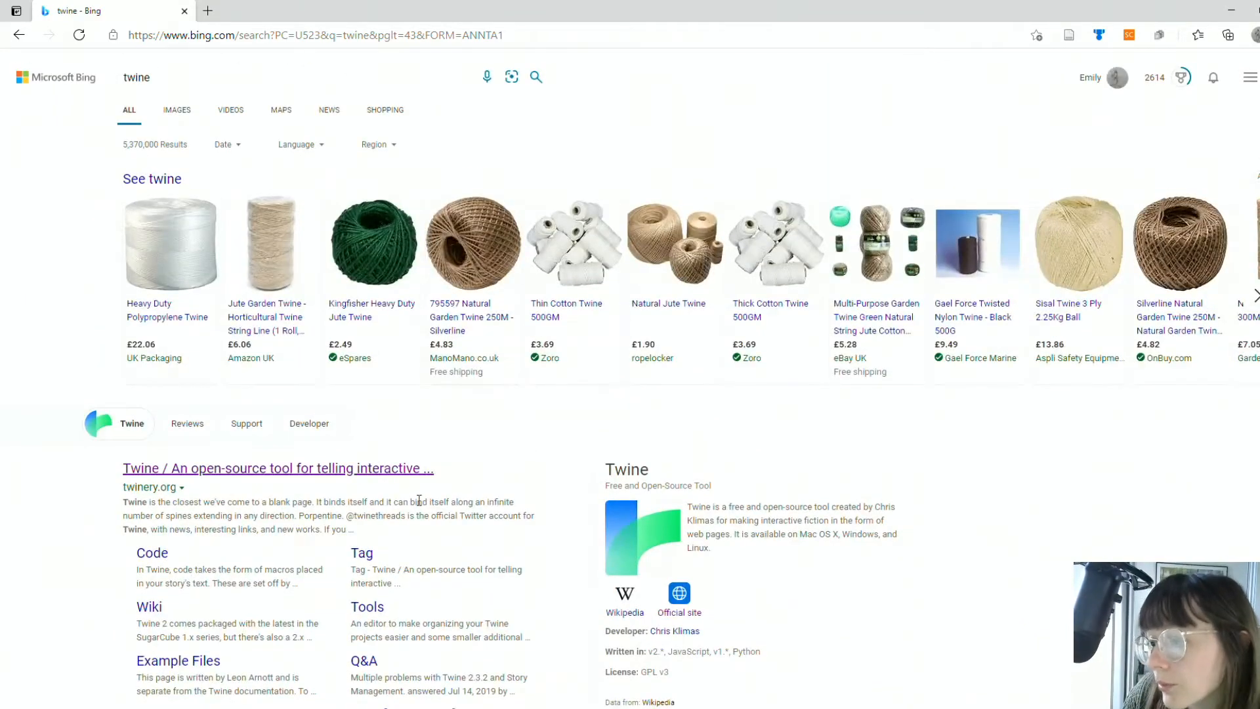
pyautogui.scroll(-2, 397, 486)
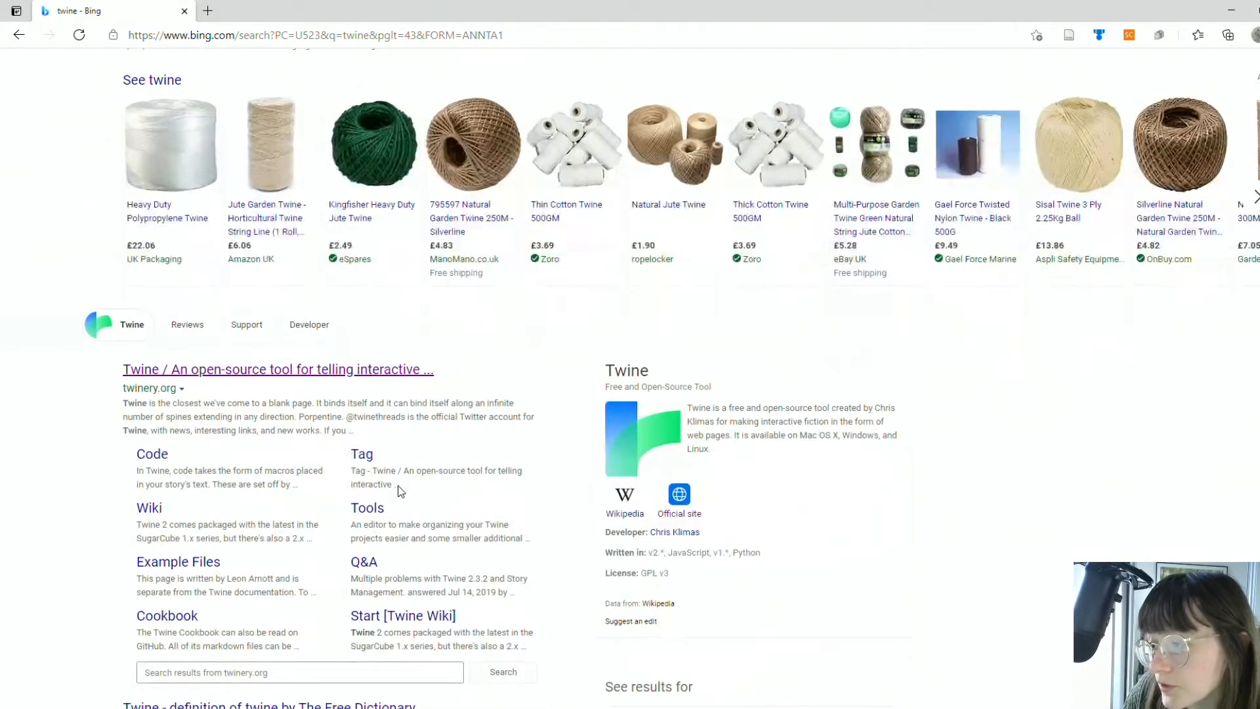
pyautogui.click(204, 371)
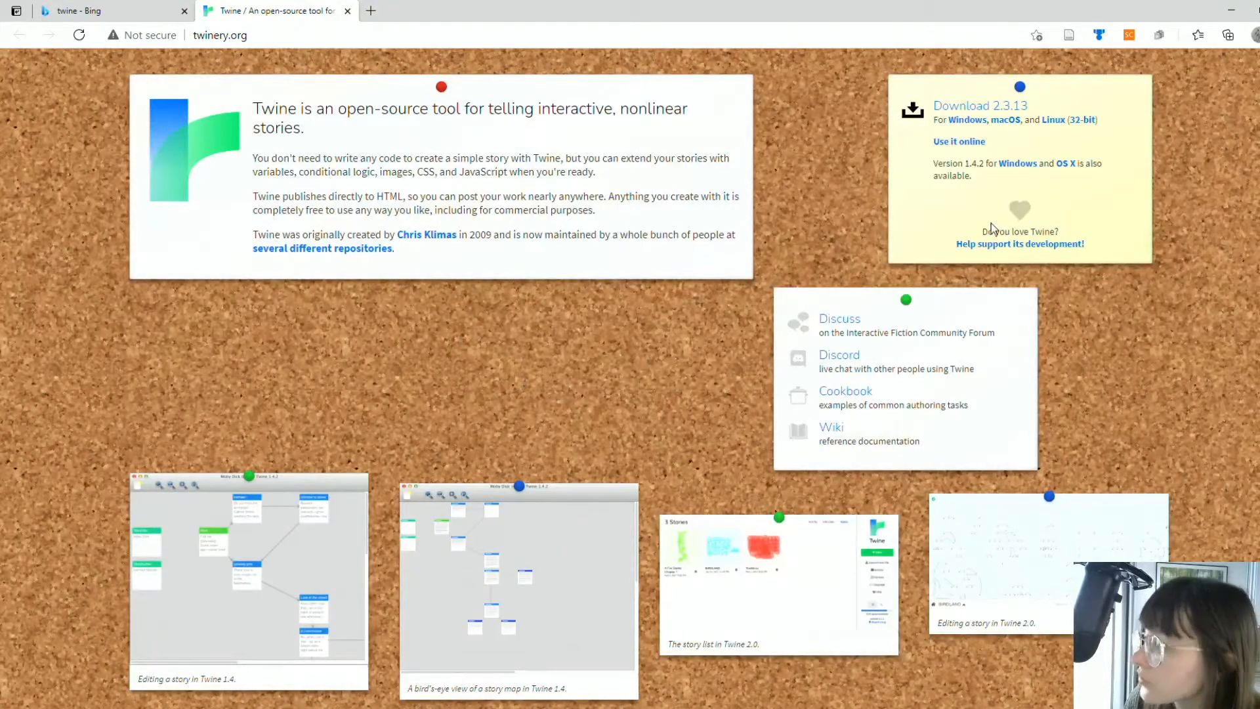
pyautogui.click(961, 148)
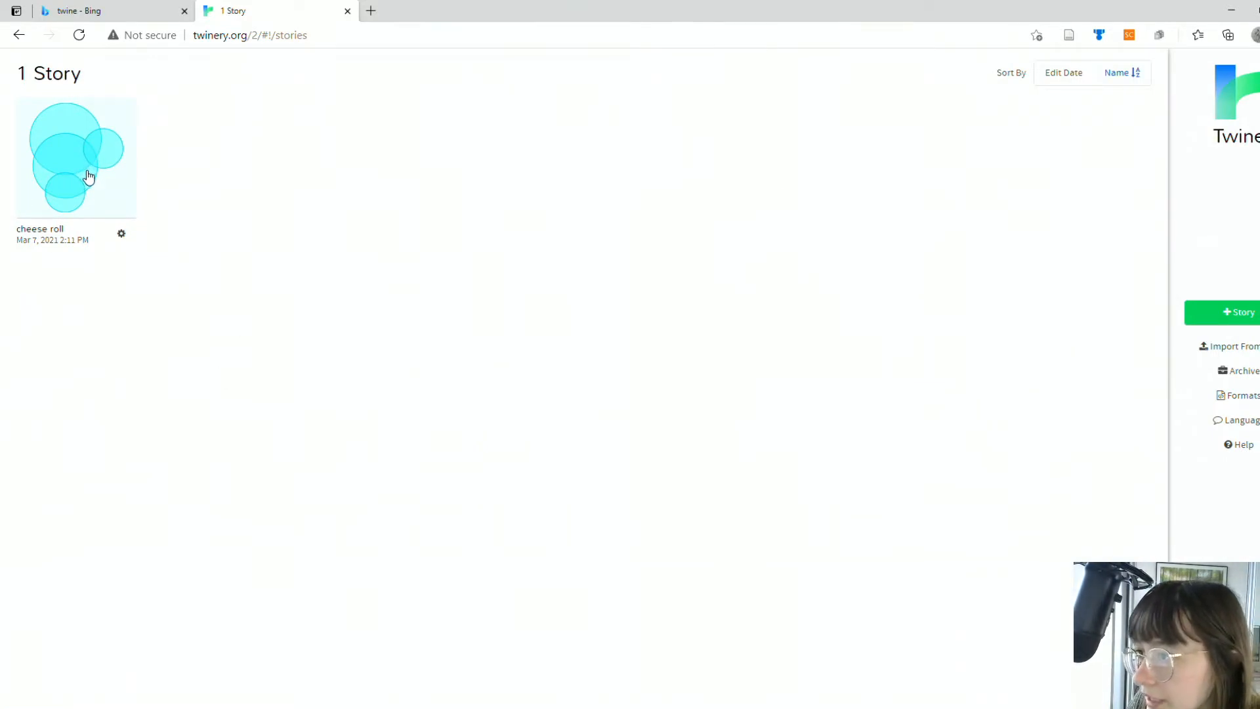
# Create a new story named "cheese"
pyautogui.click(1236, 326)
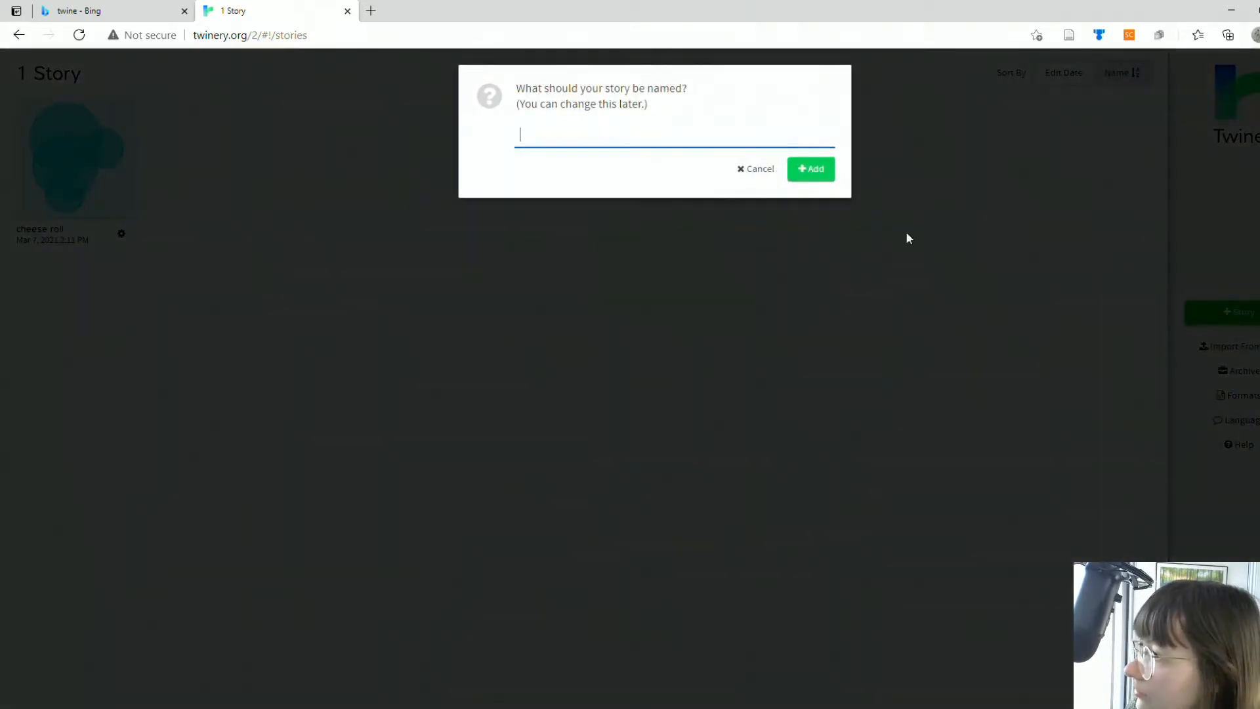
pyautogui.write('c')
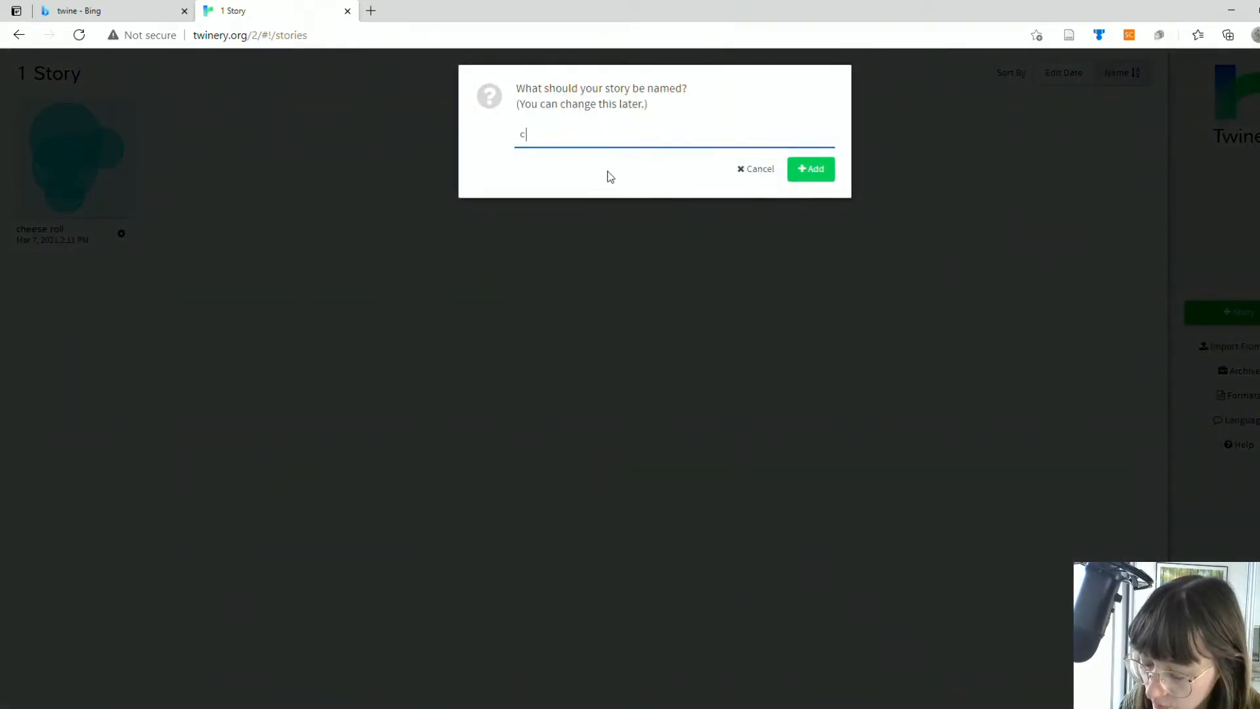
pyautogui.write('heese')
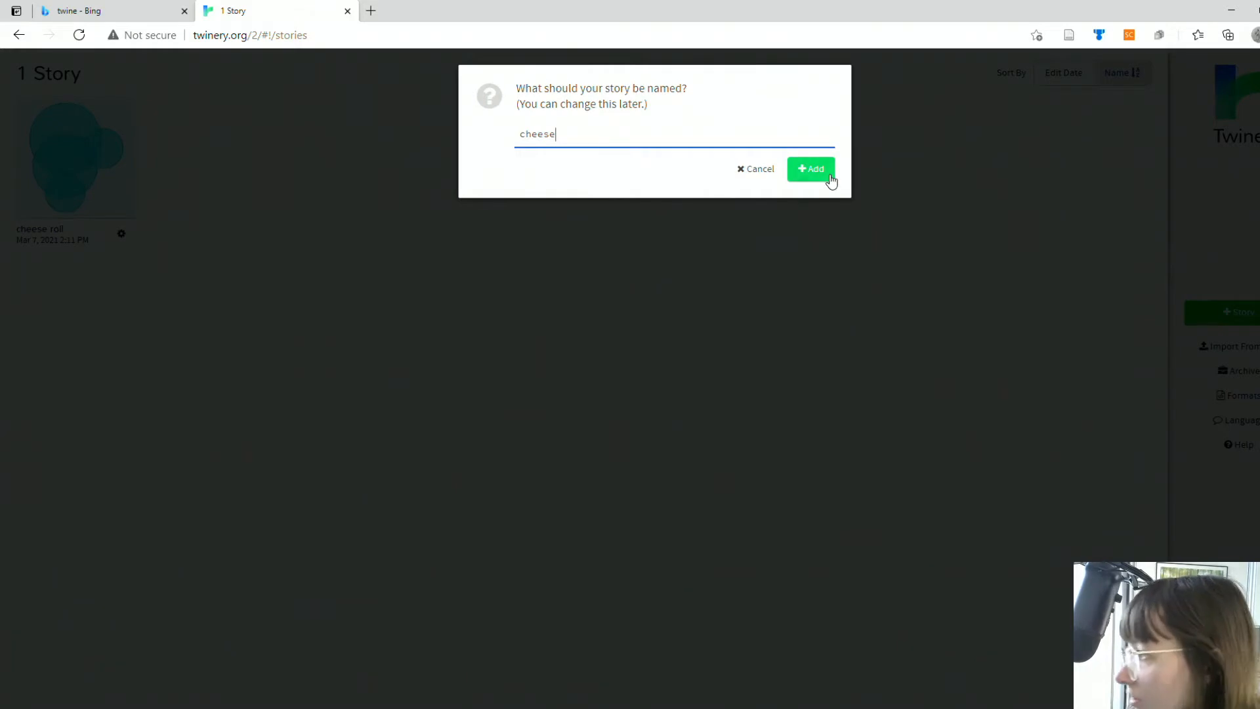
pyautogui.click(831, 181)
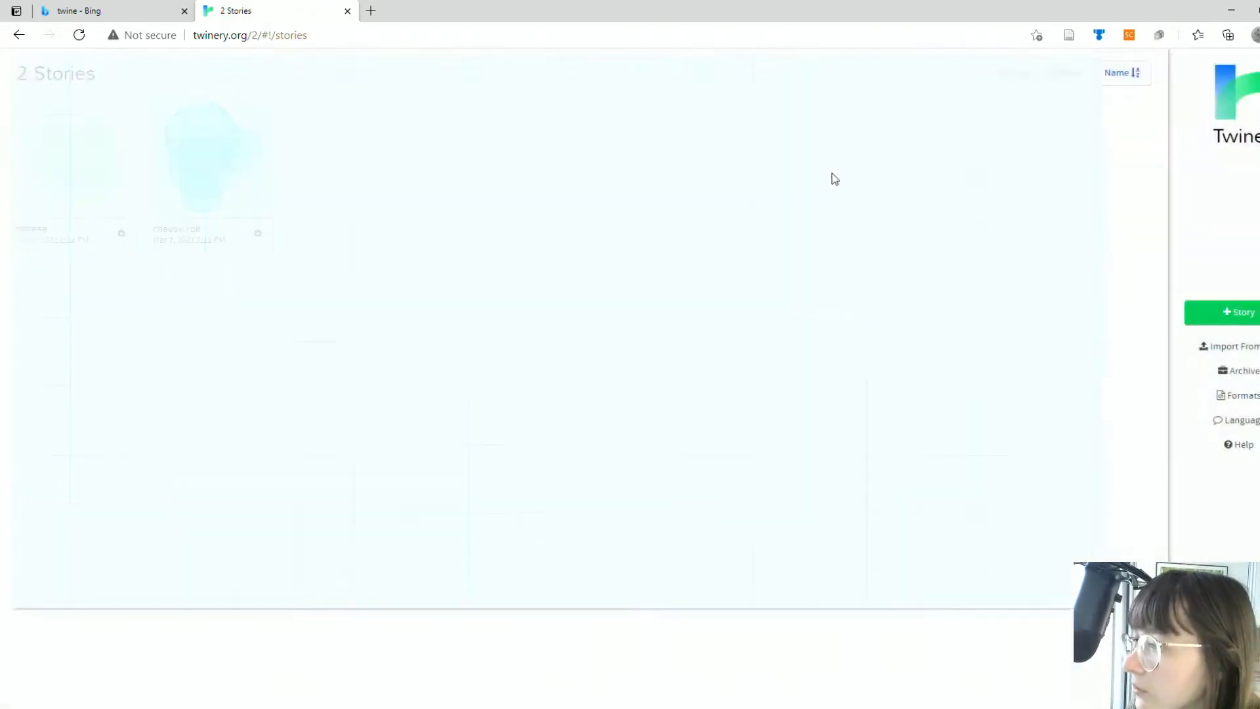
# Replace the starting passage's placeholder text with the links [[cheese 1]], [[cheese 2]] and [[cheese 3]] on separate lines
pyautogui.moveTo(580, 346)
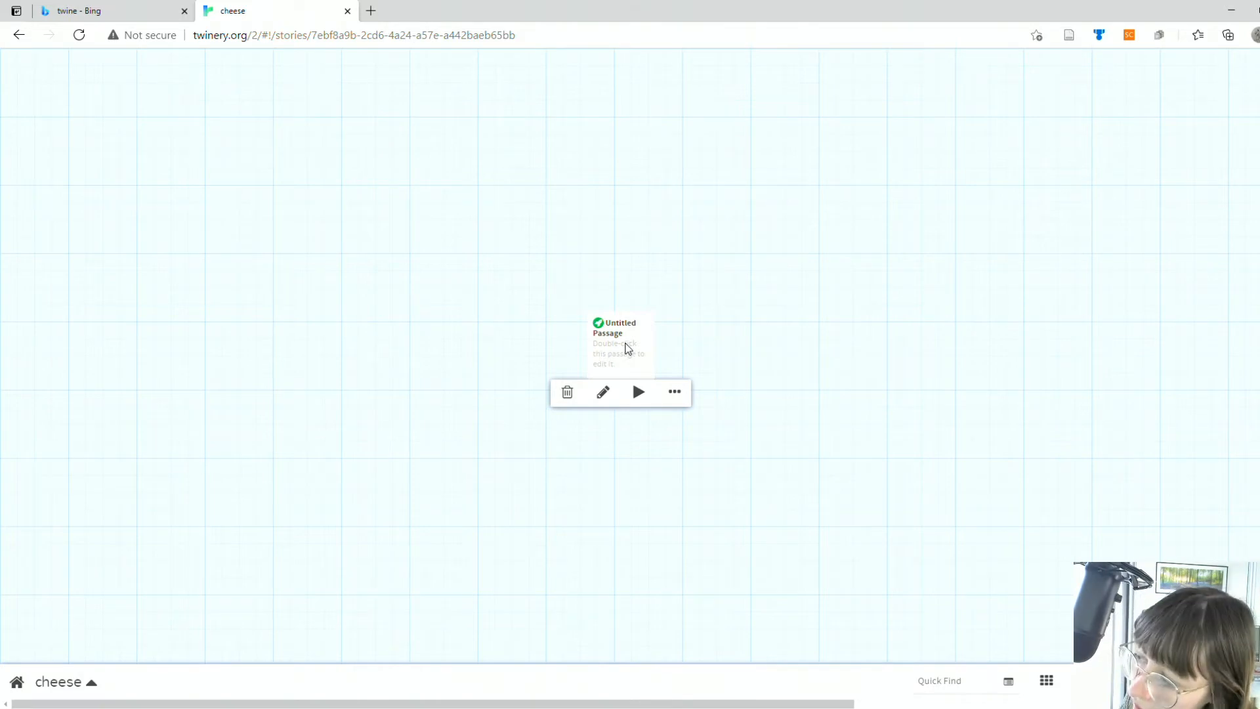
pyautogui.doubleClick(627, 348)
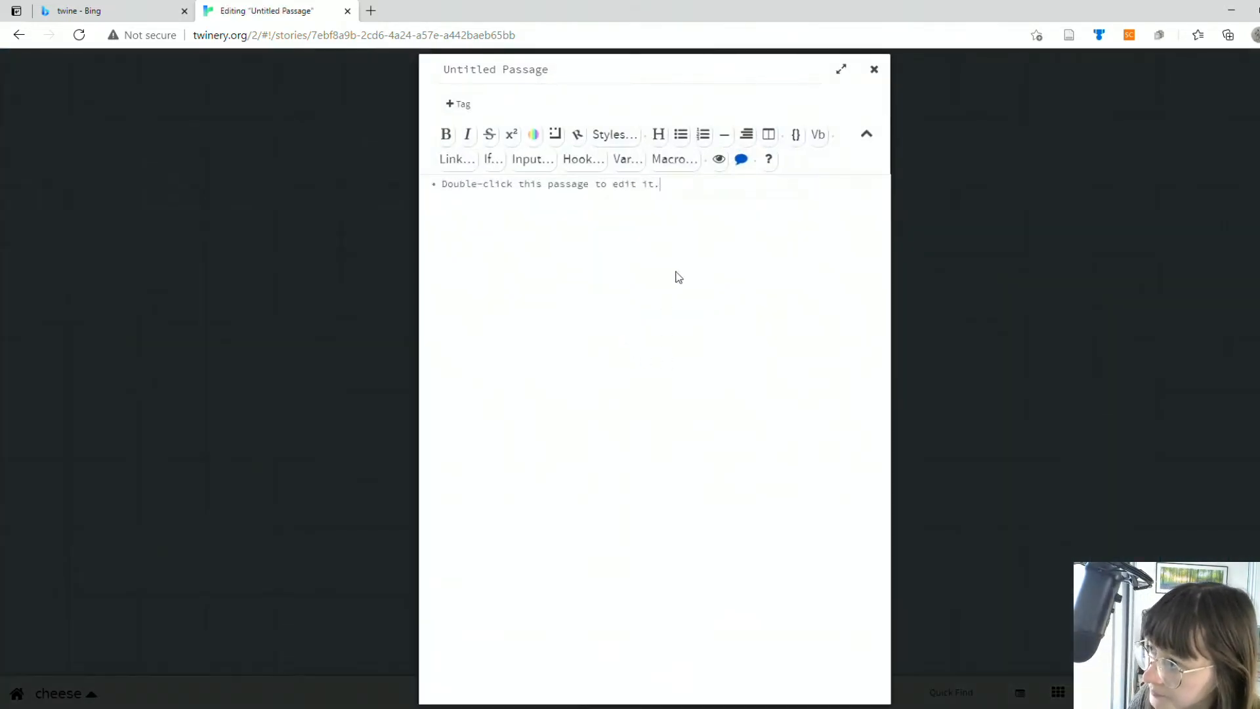
pyautogui.moveTo(660, 186); pyautogui.dragTo(376, 191)
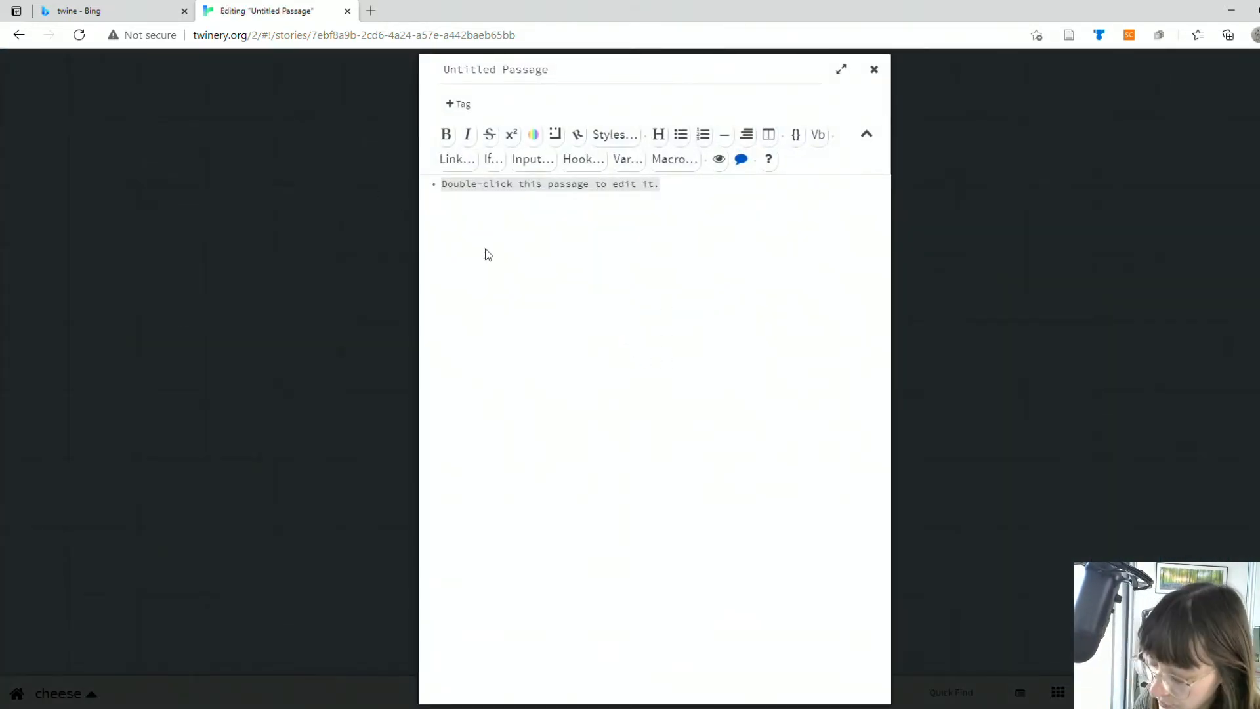
pyautogui.write('[[ch')
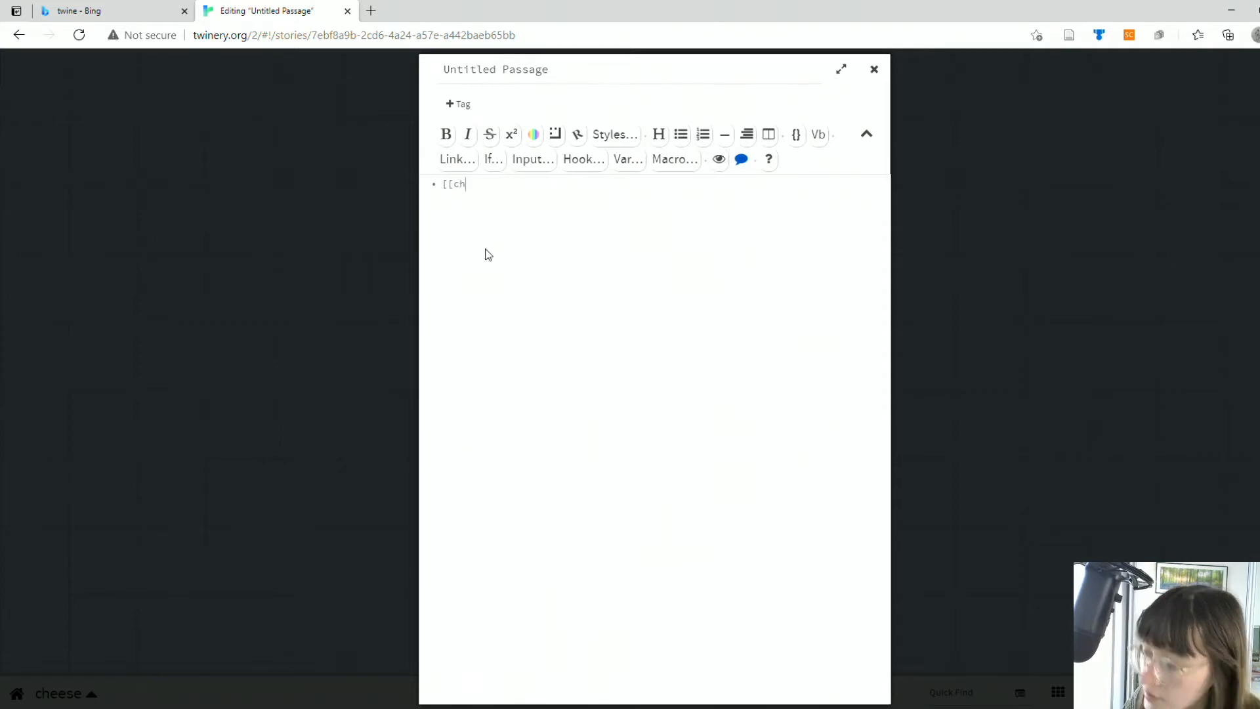
pyautogui.write('eese 1')
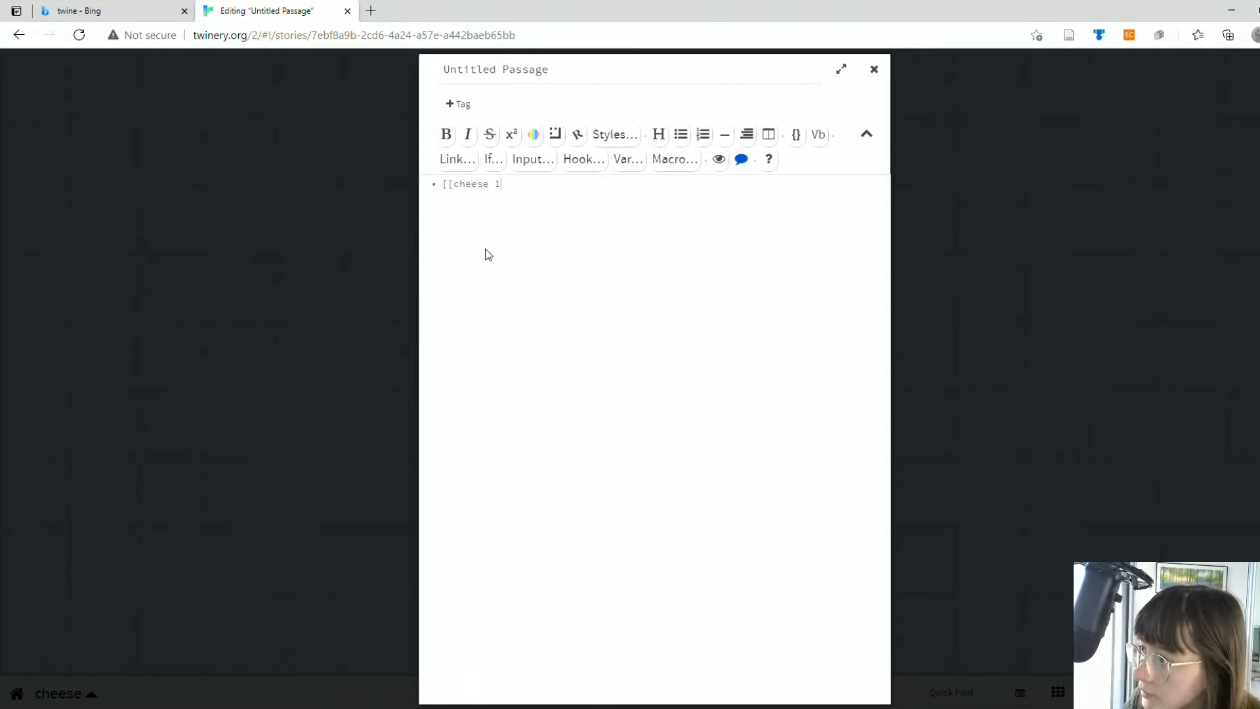
pyautogui.write(']] • ')
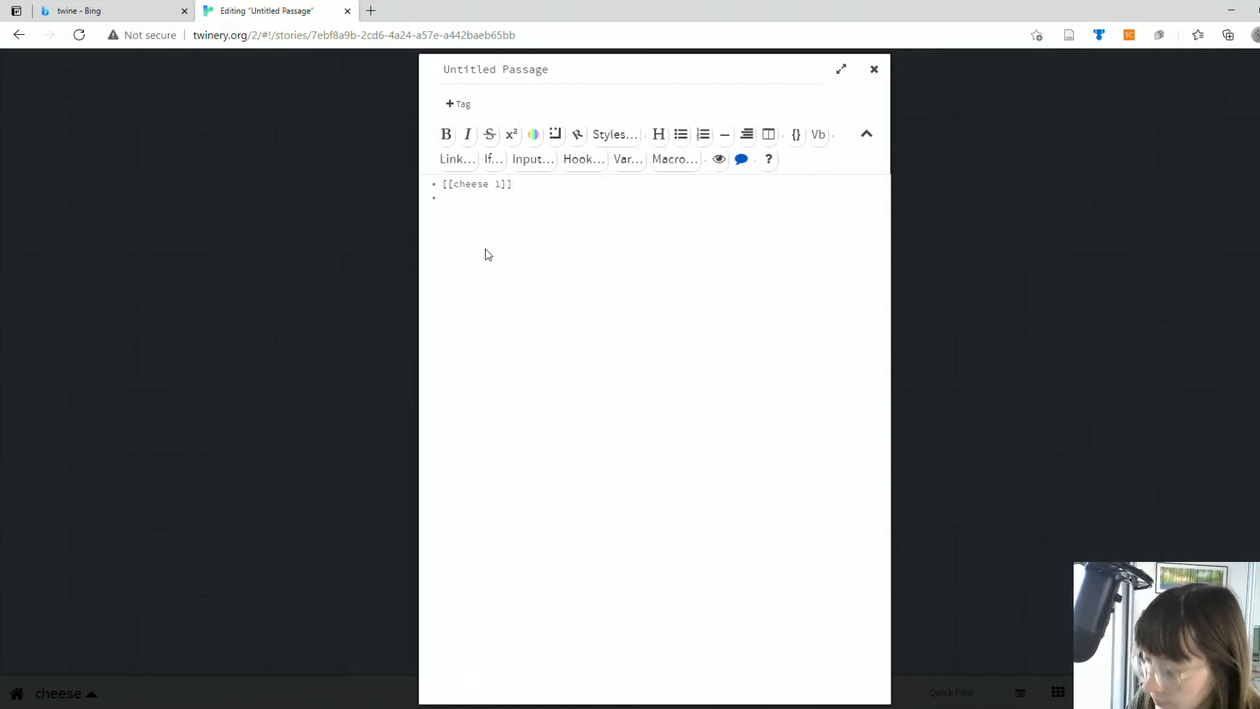
pyautogui.write('[[cheese')
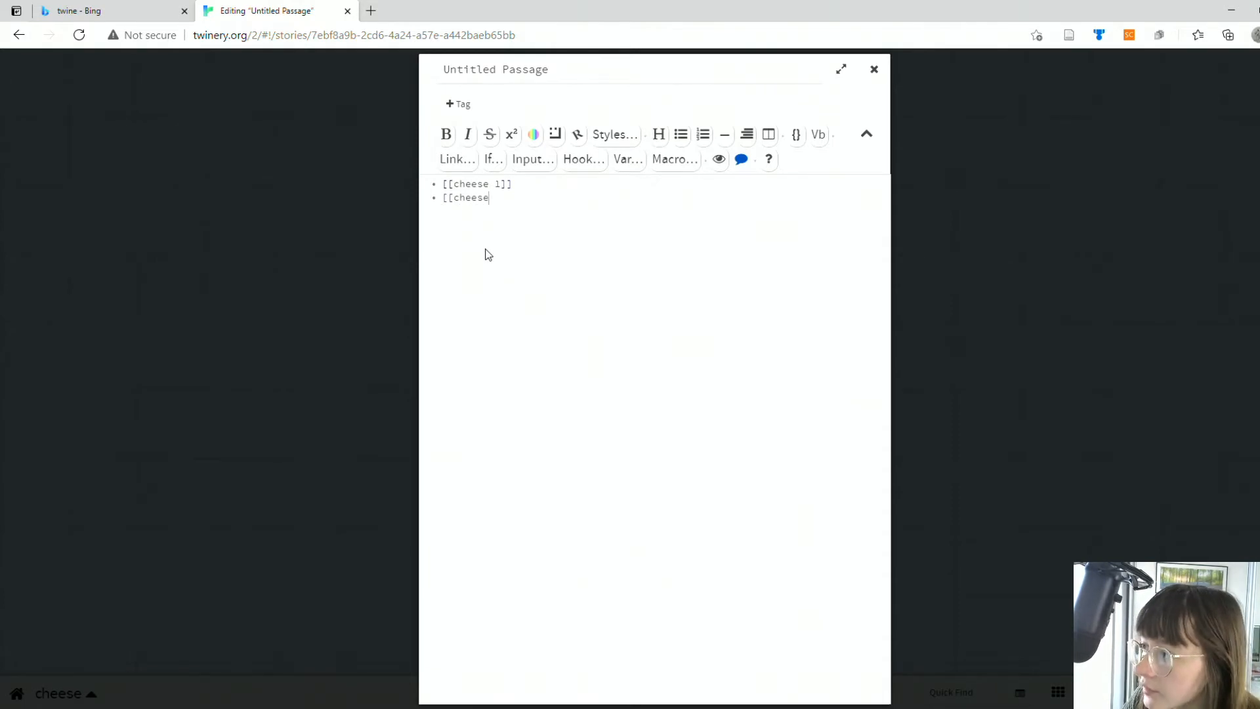
pyautogui.write(' 2]] • [[c')
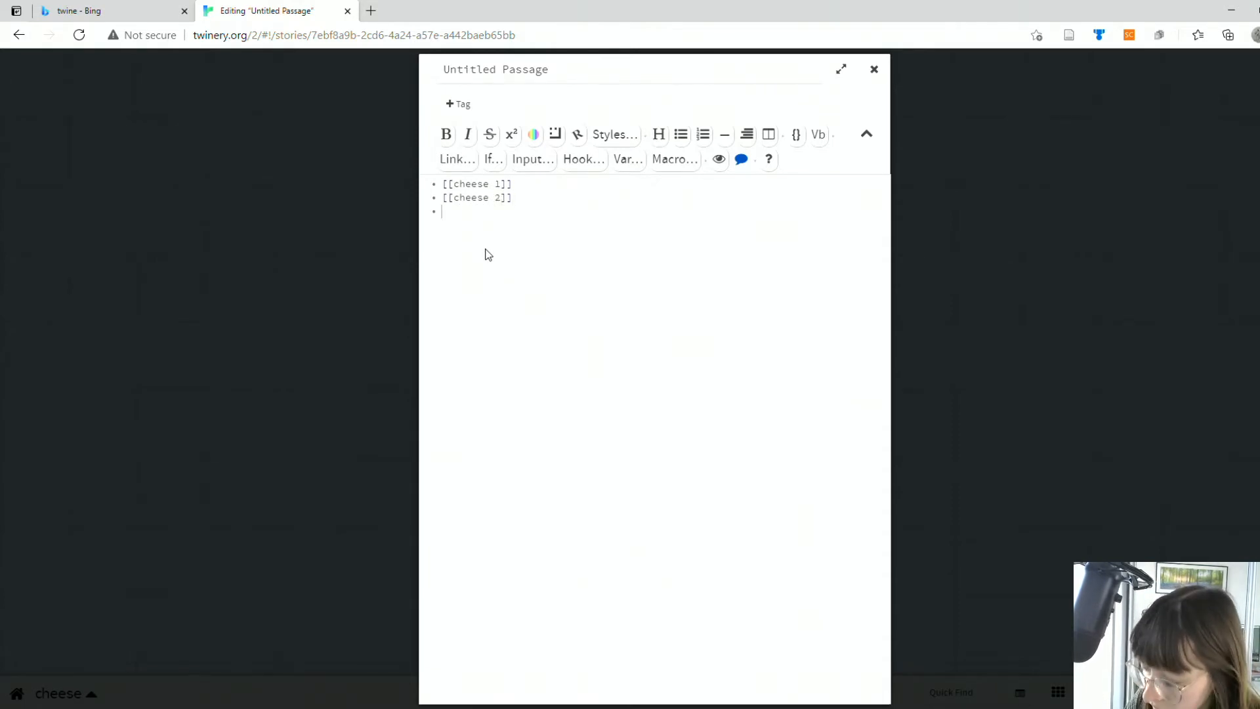
pyautogui.write('heese')
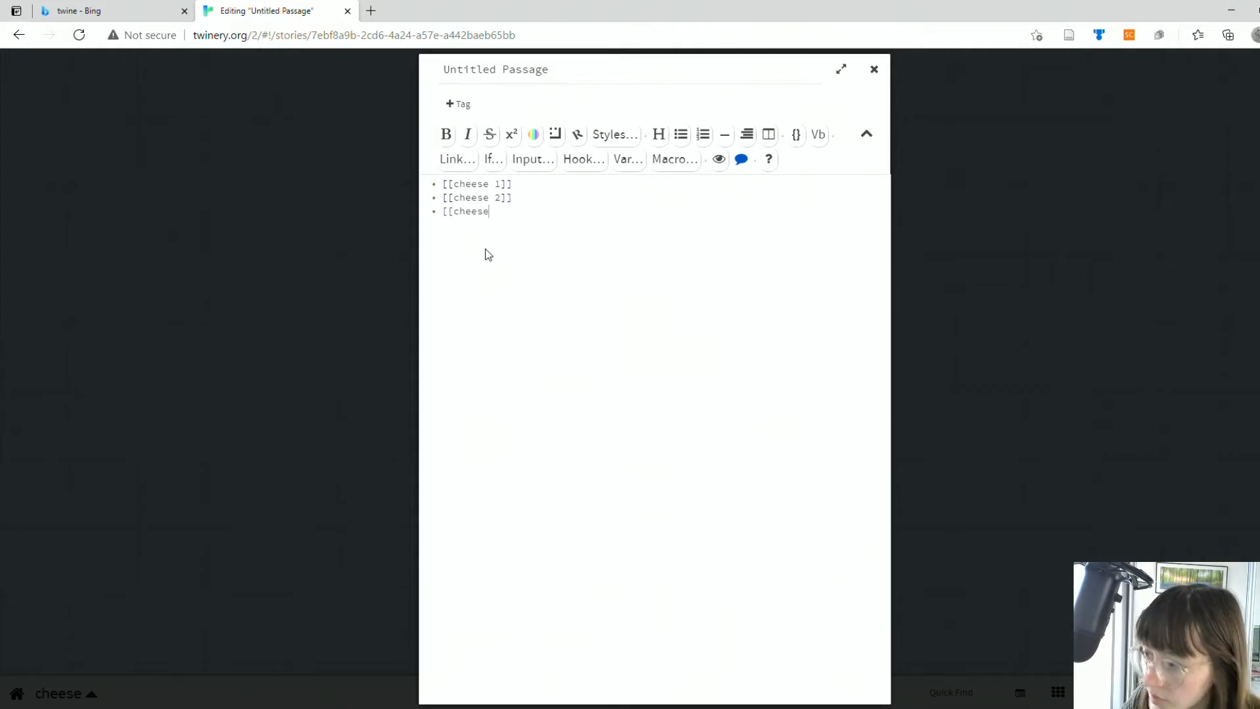
pyautogui.write(' 3]]')
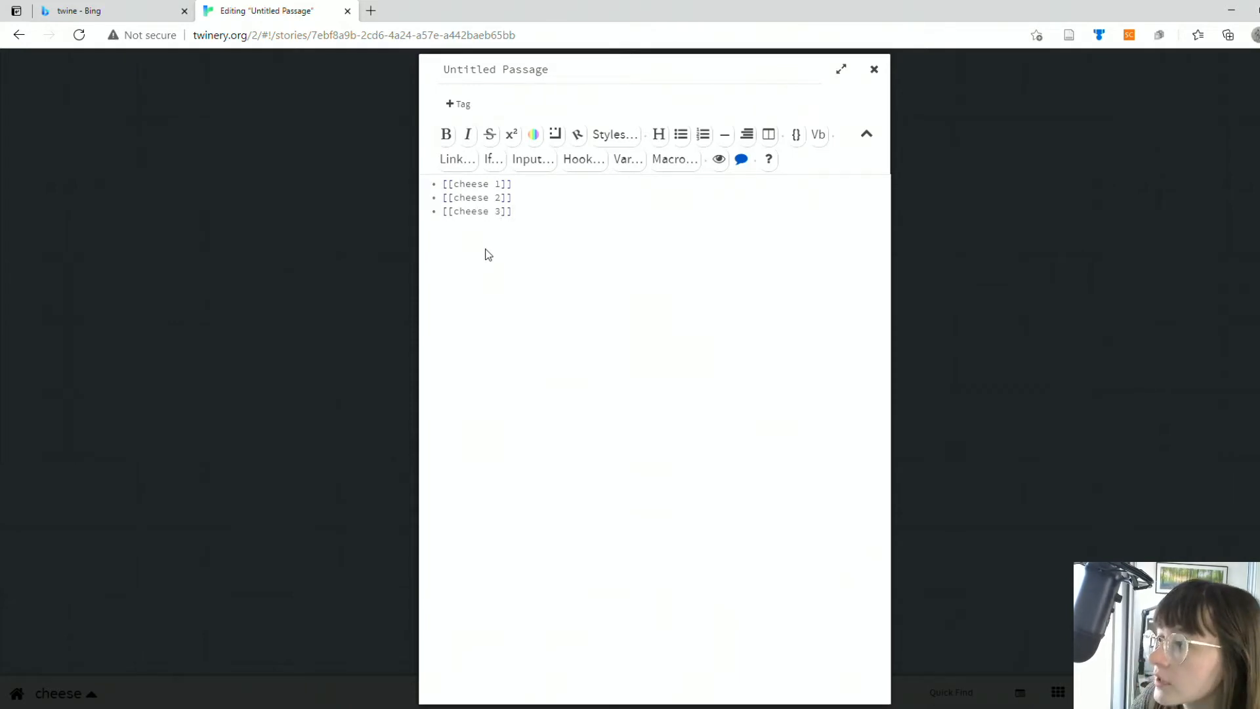
# Add the plain text "cheese" on a new line below the three links and close the passage
pyautogui.click(505, 183)
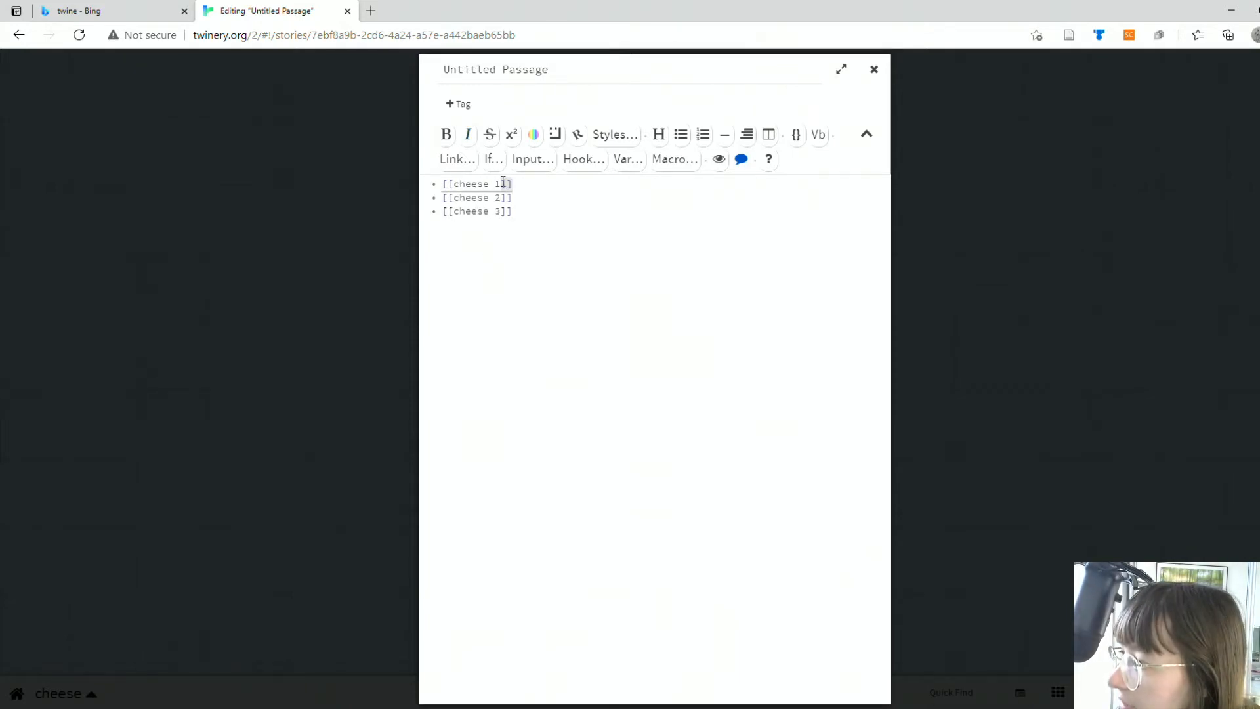
pyautogui.click(599, 266)
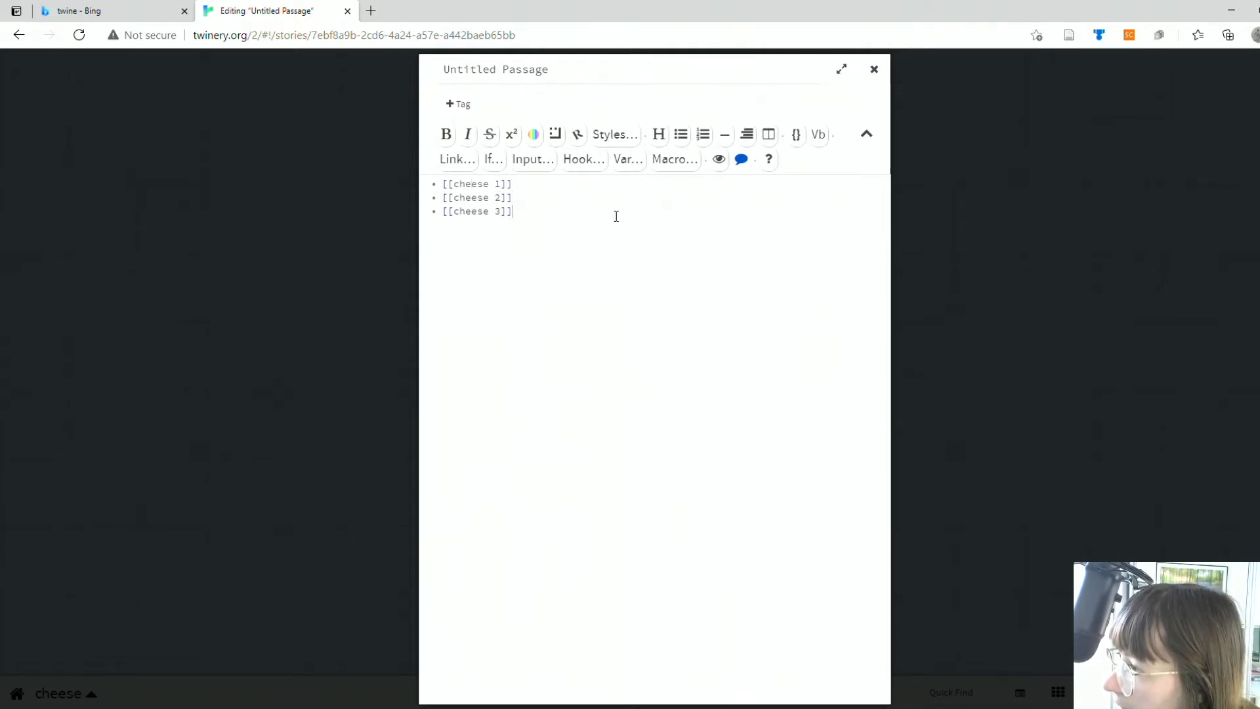
pyautogui.press('Return')
pyautogui.write('chese')
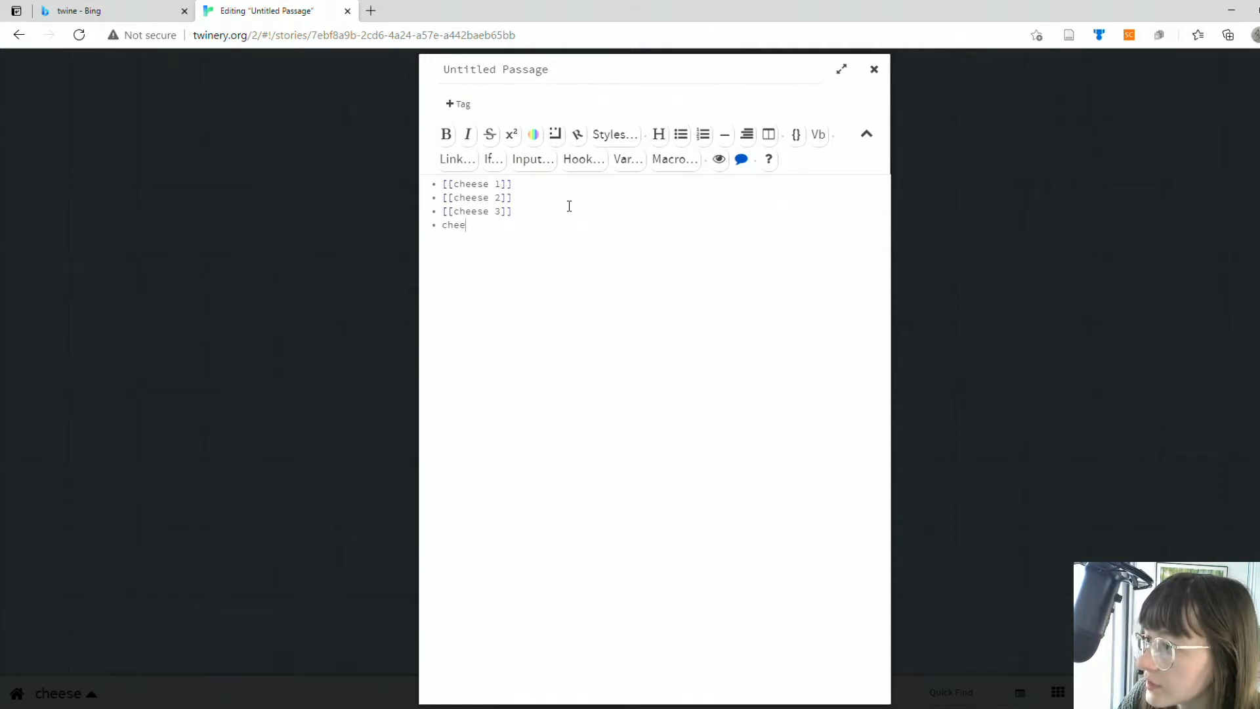
pyautogui.click(871, 72)
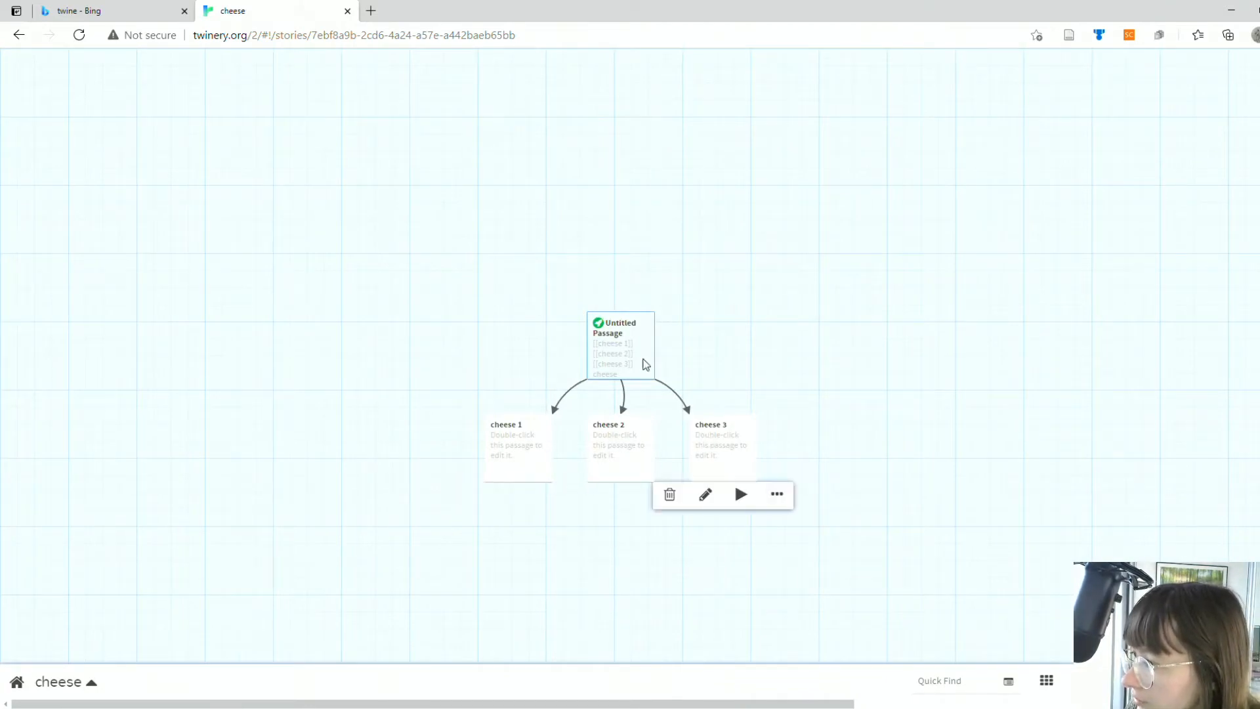
# Insert an HTML img tag with the th.bing.com Cheddar Gorge walk image URL above the links in the starting passage, and close the passage
pyautogui.doubleClick(617, 356)
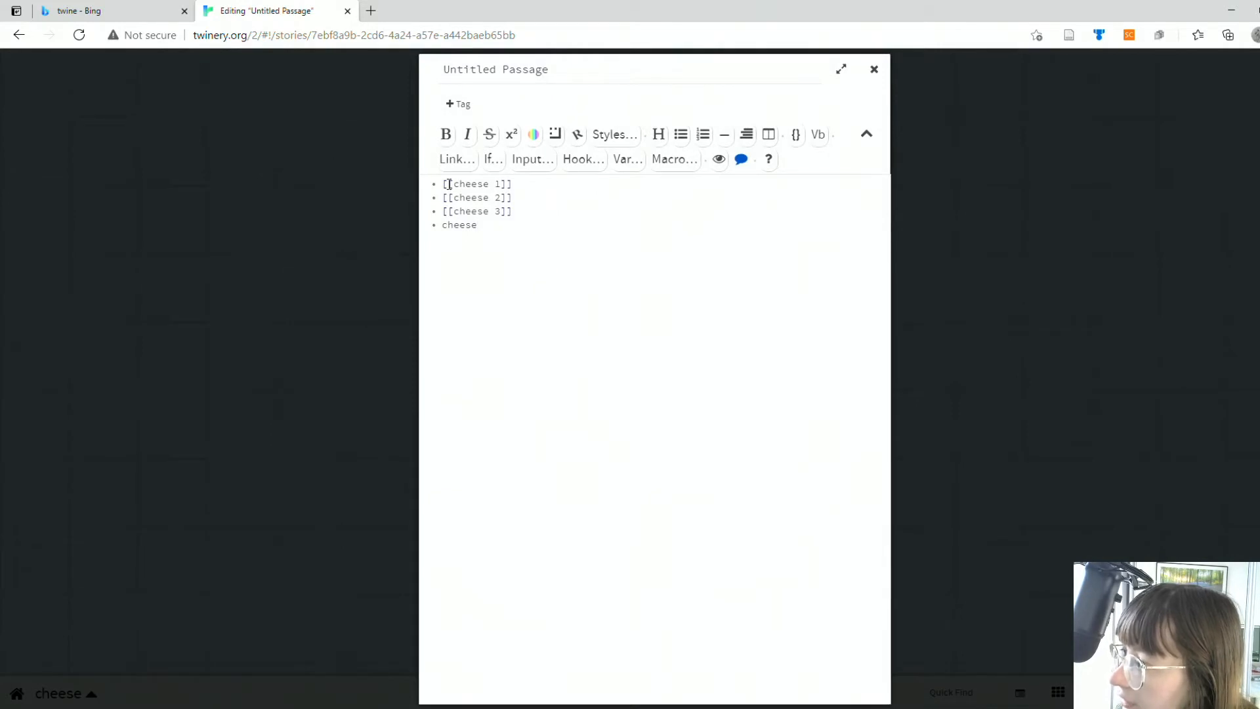
pyautogui.click(444, 184)
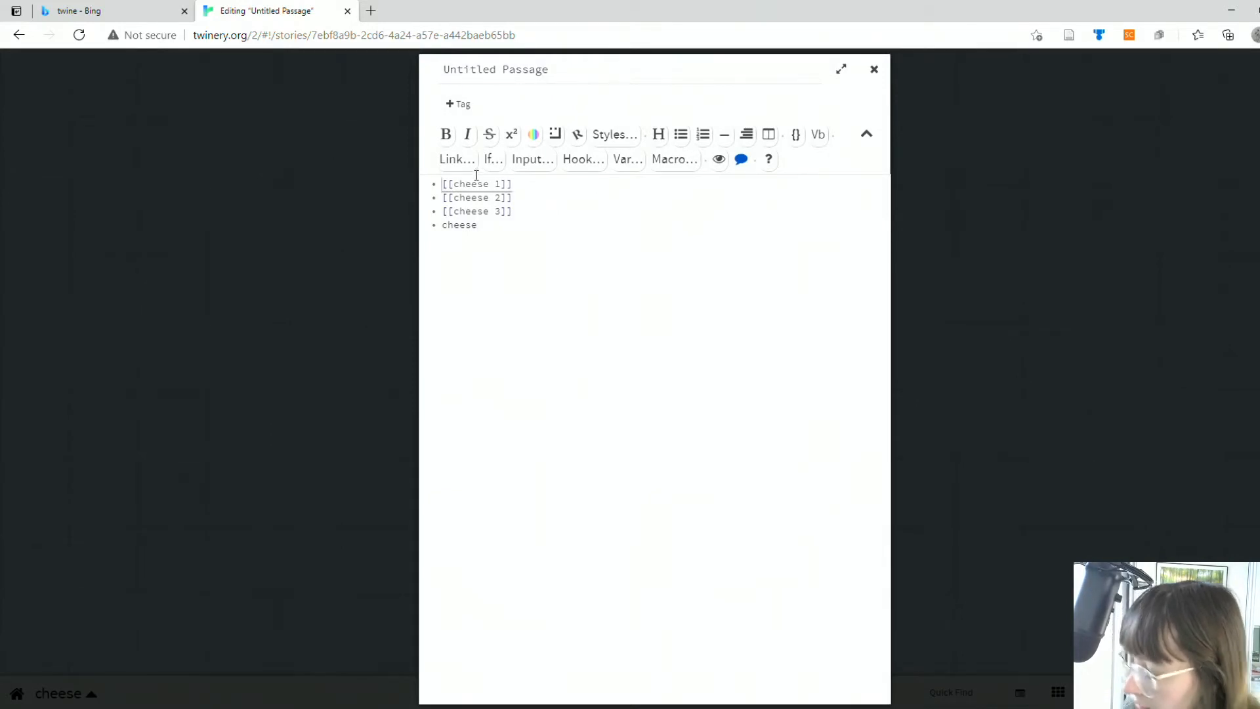
pyautogui.press('Return')
pyautogui.press('Return')
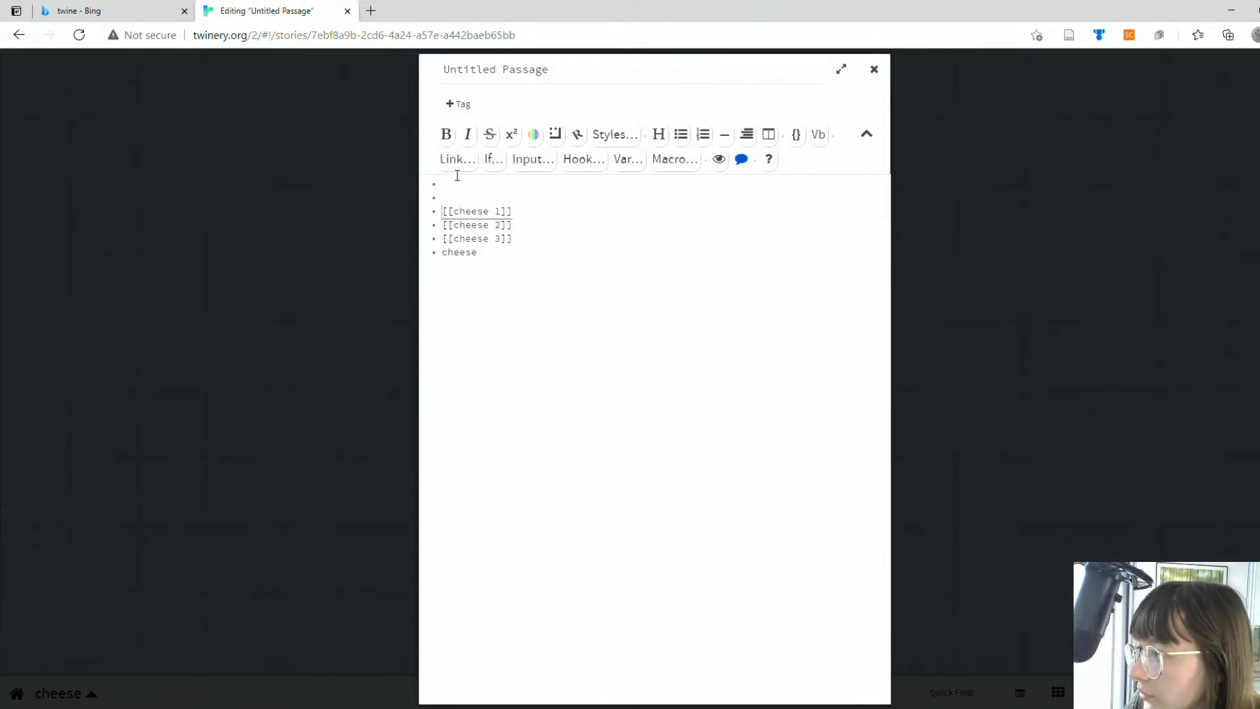
pyautogui.press('Up')
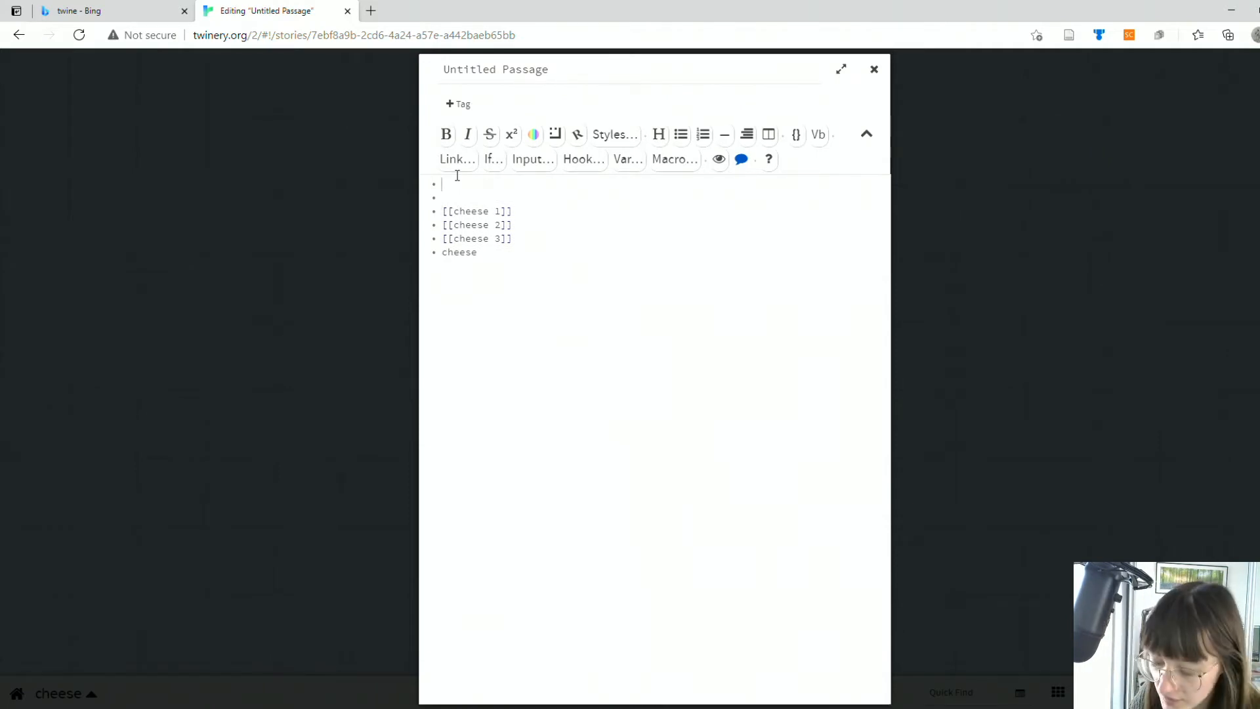
pyautogui.write('<img src=https://th.bing.com/th/id/R48b0bc3f1880844cdcd2760cf7b73c53?rik=YDnRqYc2EOntdg&riu=http%3a%2f%2fwww.nationaltrust.org.uk%2fimages%2f676974cheddargorgewalk.jpg&ehk=%2bHf%2bPKiG93MhRlrjKz%2fqzLF%2bpG0xJLSOrF0wmqvqcGQ%3d&risl=&pid=ImgRaw>')
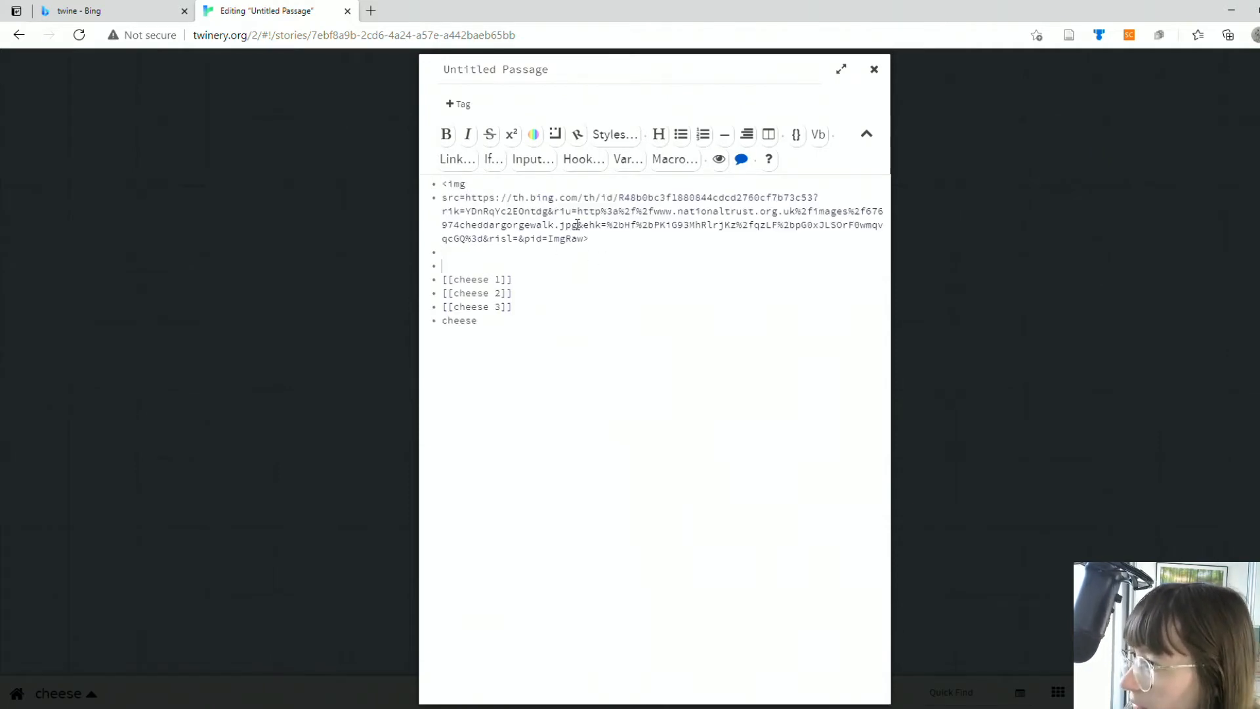
pyautogui.click(447, 186)
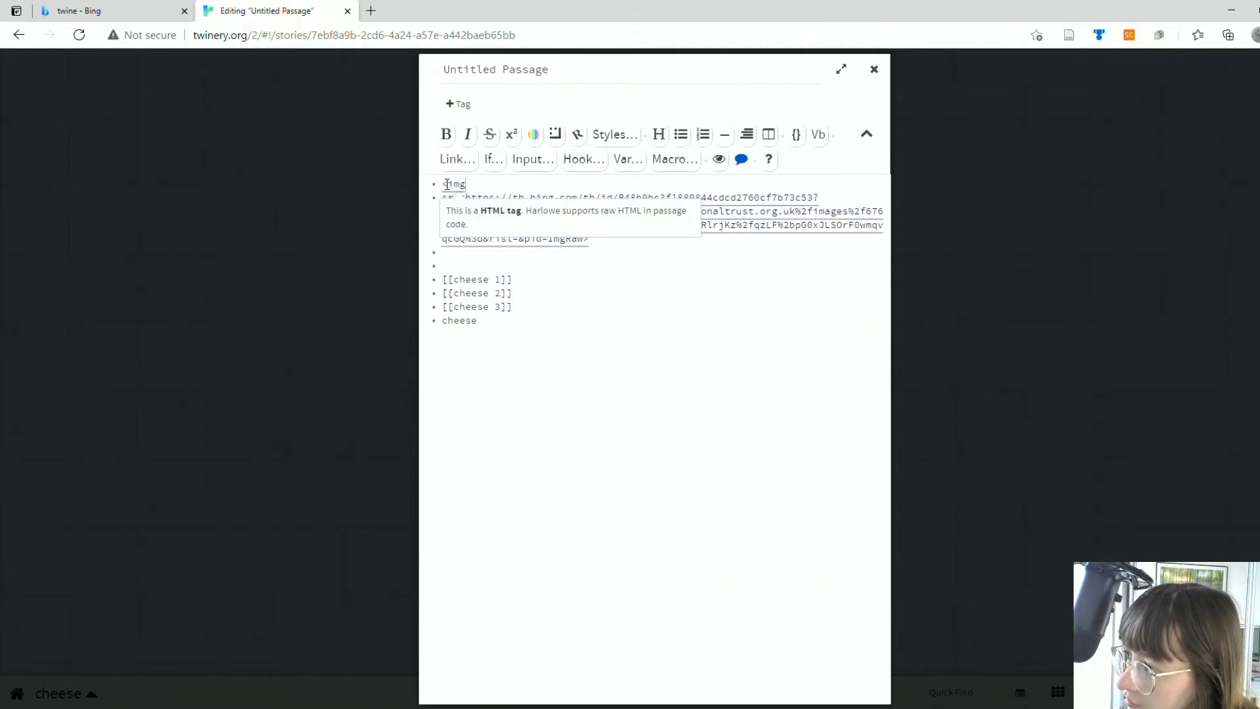
pyautogui.click(630, 337)
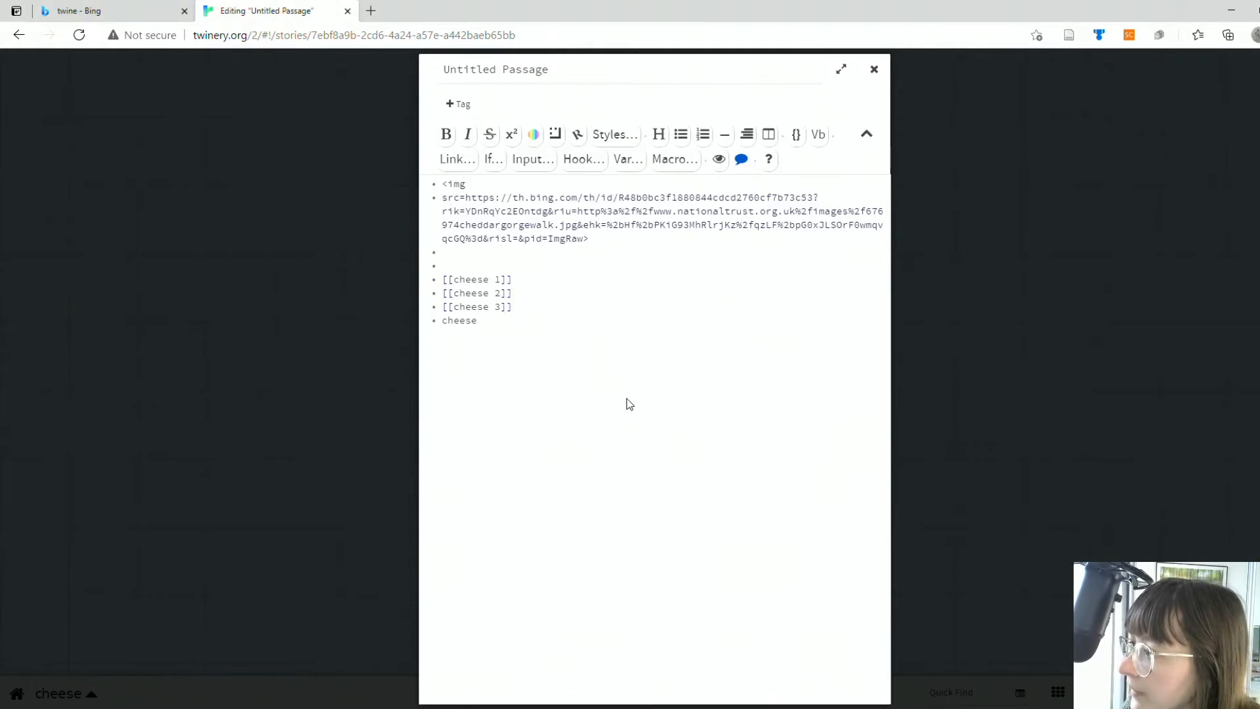
pyautogui.click(875, 77)
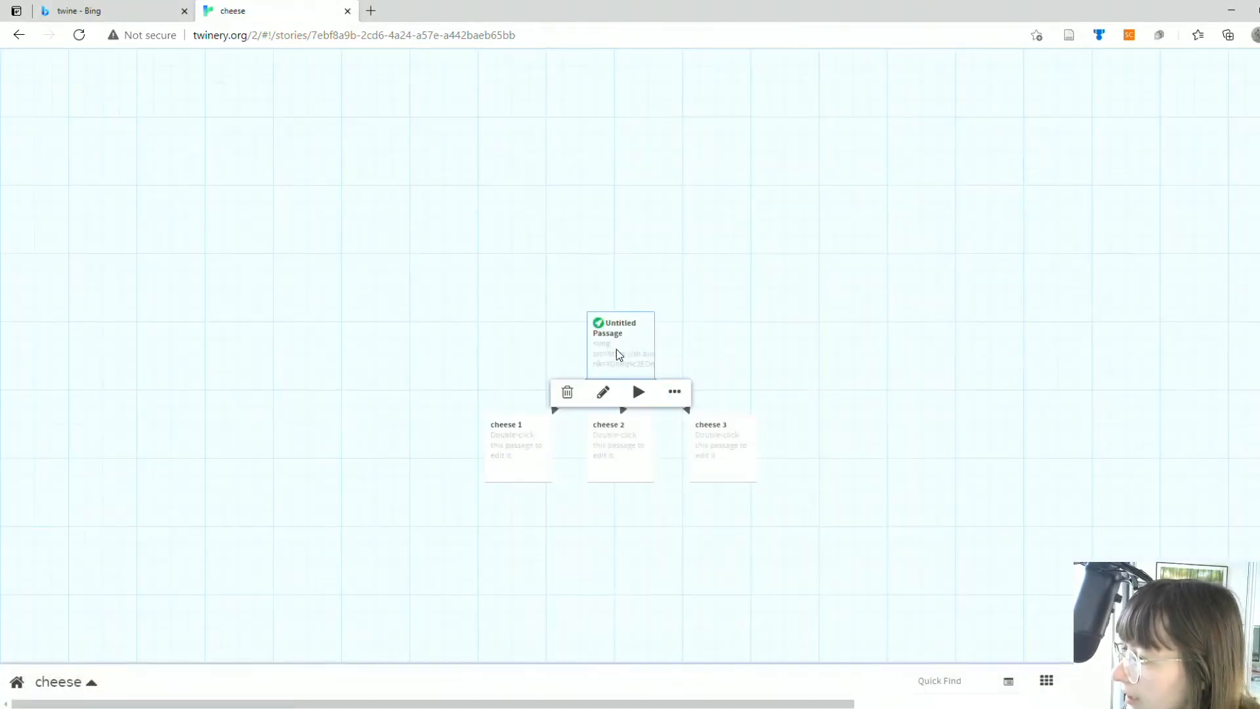
# Test the story from the starting passage and examine its image, links and plain text
pyautogui.click(639, 392)
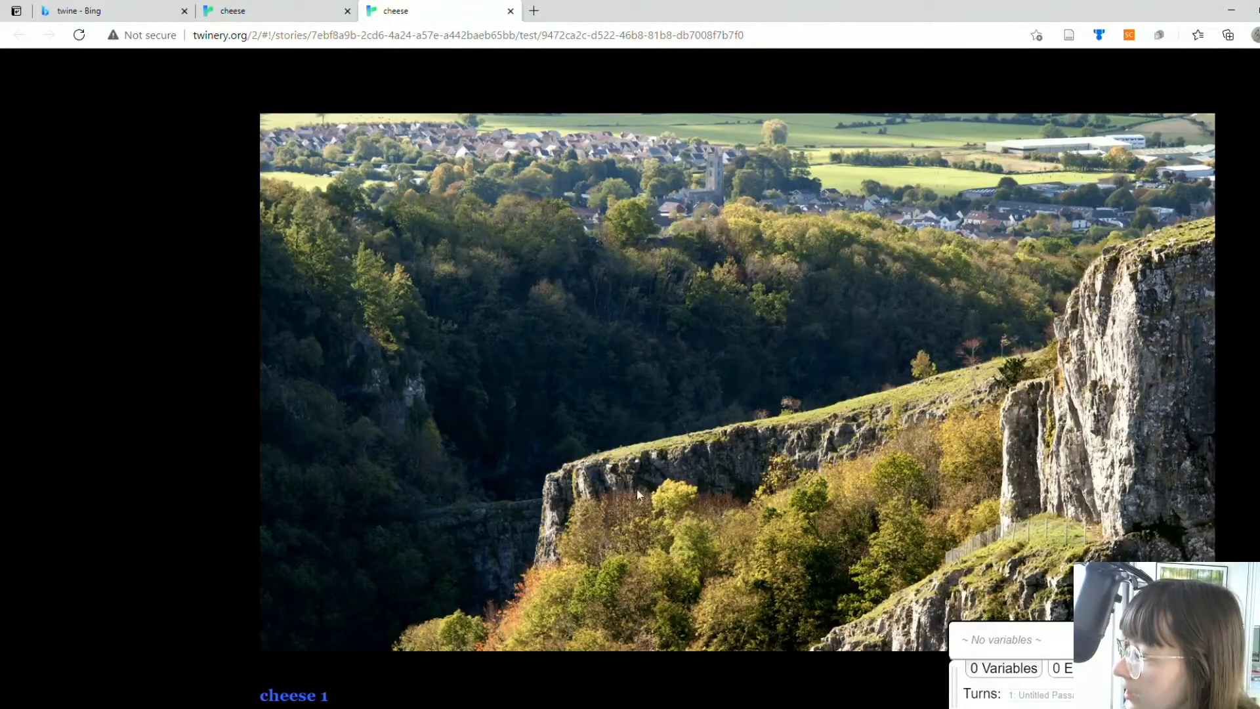
pyautogui.scroll(-2, 632, 362)
pyautogui.scroll(2, 628, 341)
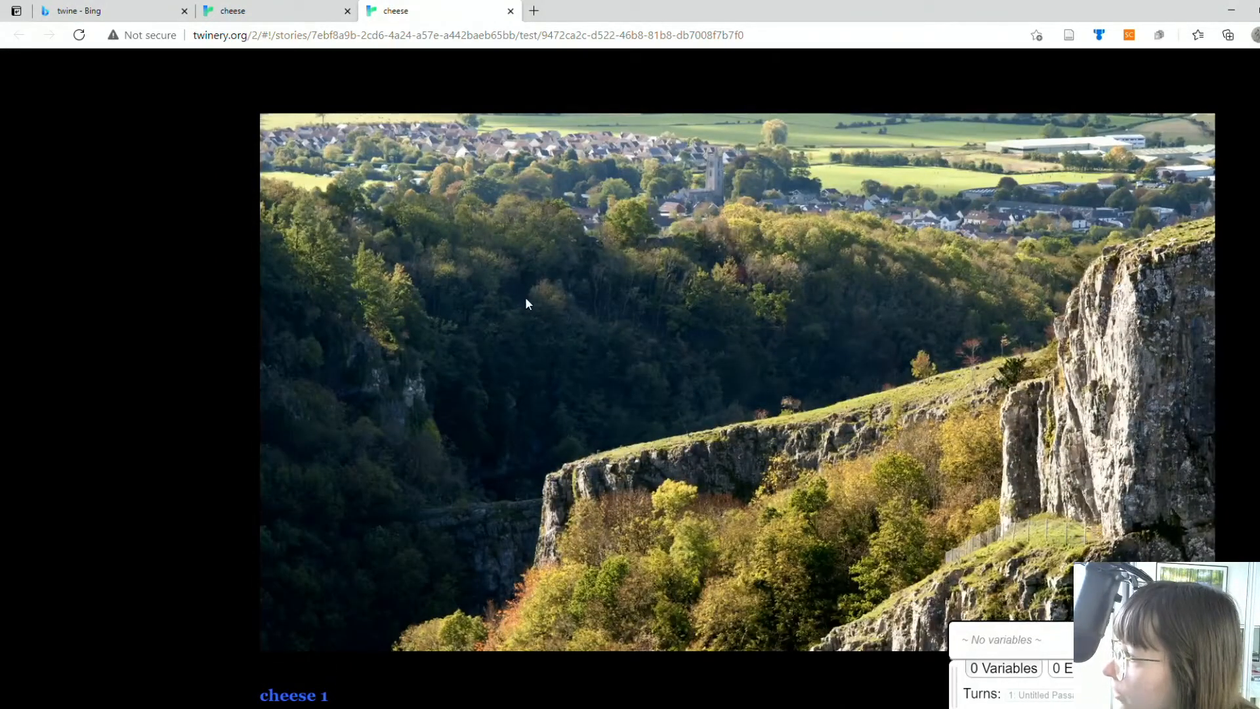
pyautogui.scroll(-2, 529, 304)
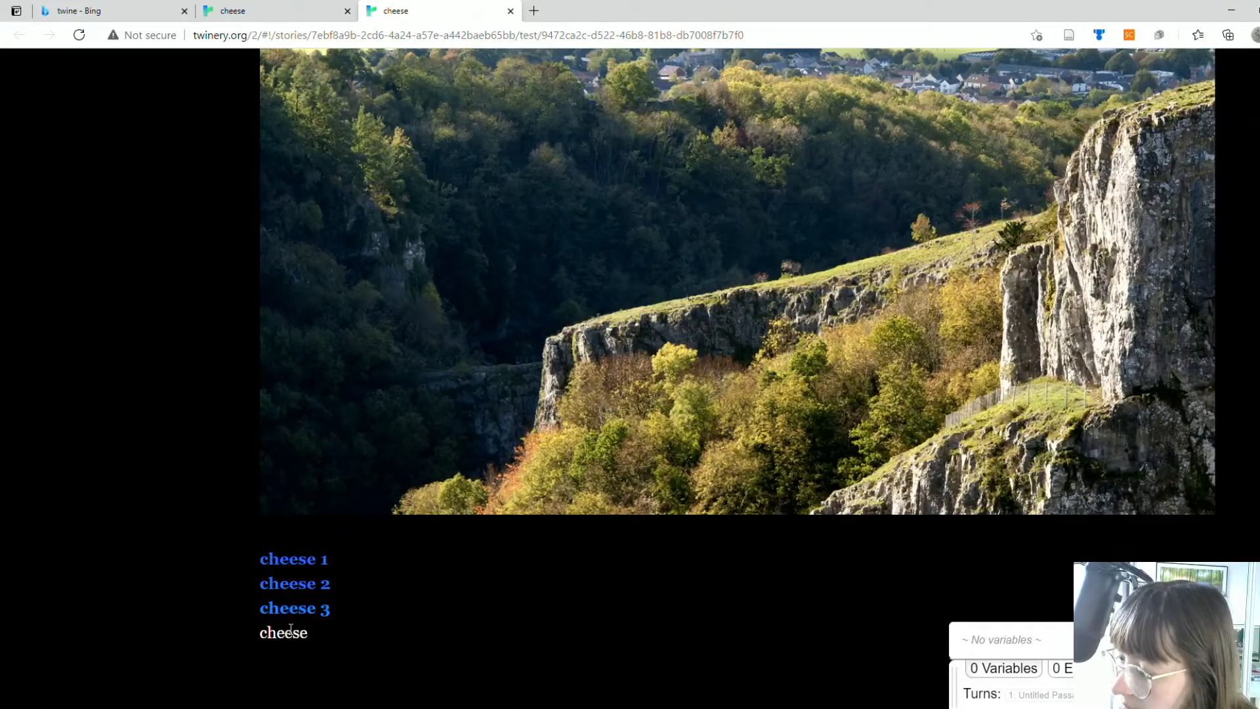
# Follow the links cheese 1, cheese 2 and cheese 3 one after another in the test, returning to the starting passage after each
pyautogui.moveTo(245, 631)
pyautogui.mouseDown()
pyautogui.moveTo(299, 634)
pyautogui.moveTo(251, 635)
pyautogui.mouseUp()
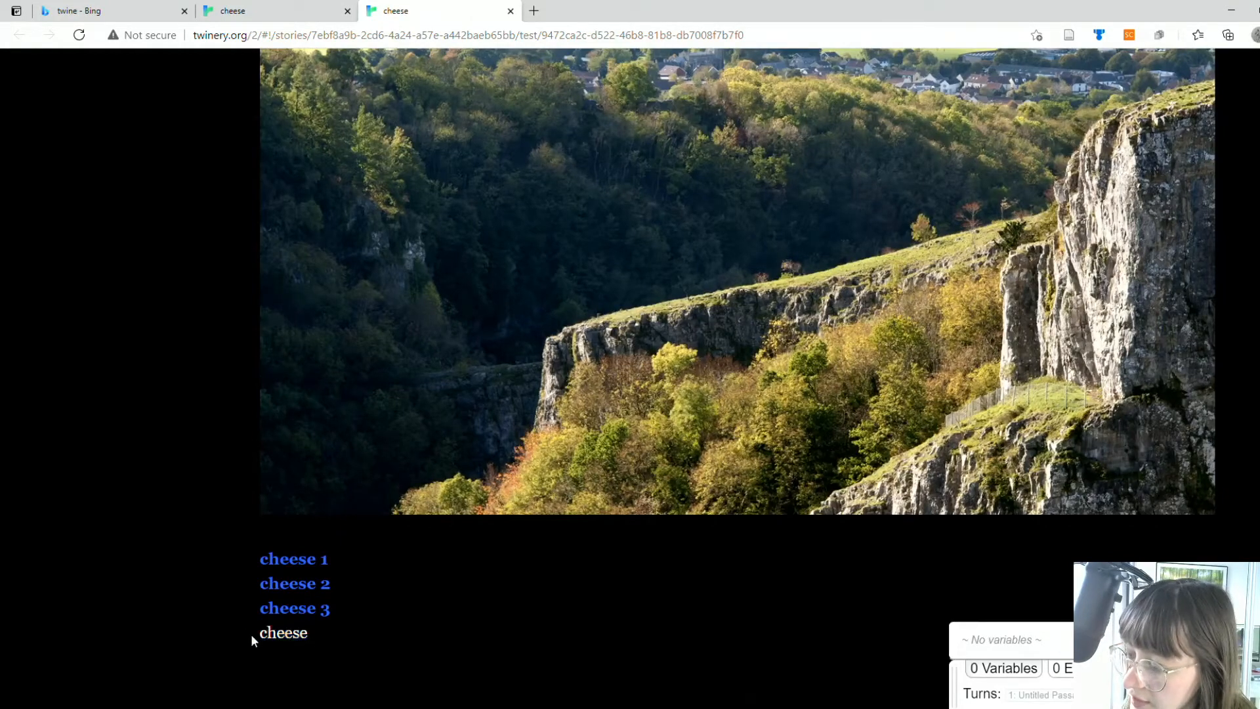
pyautogui.click(307, 559)
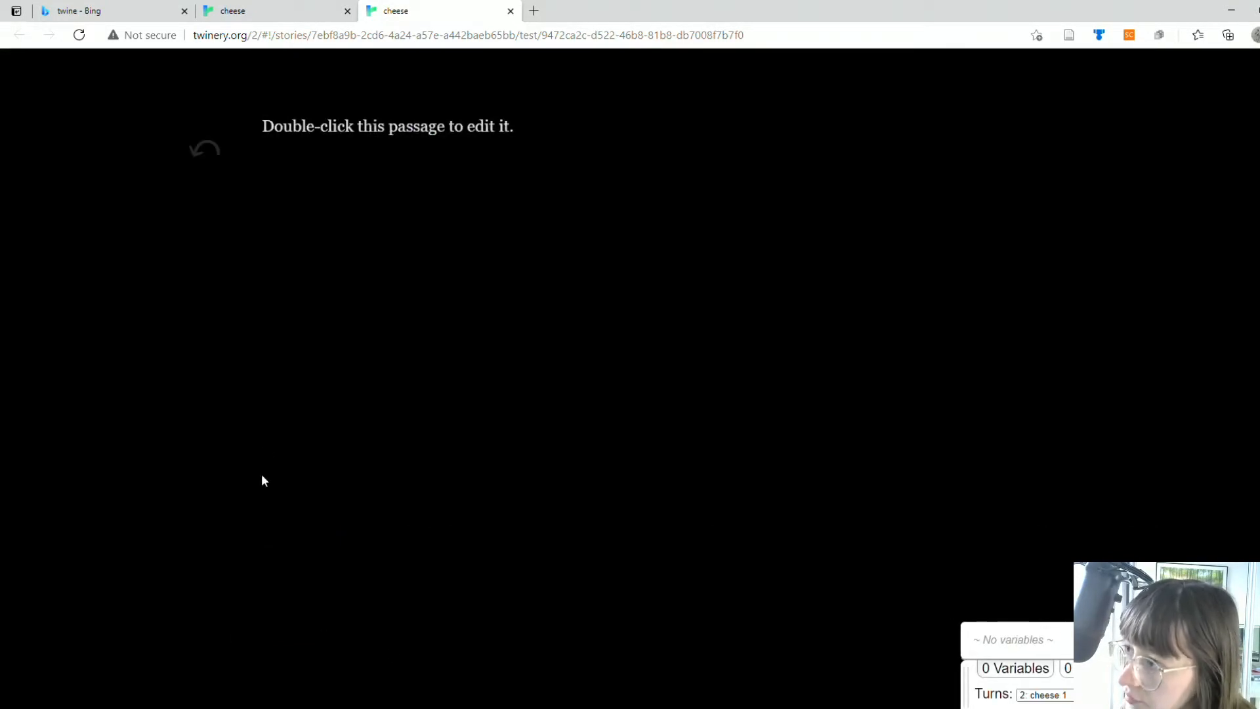
pyautogui.click(209, 152)
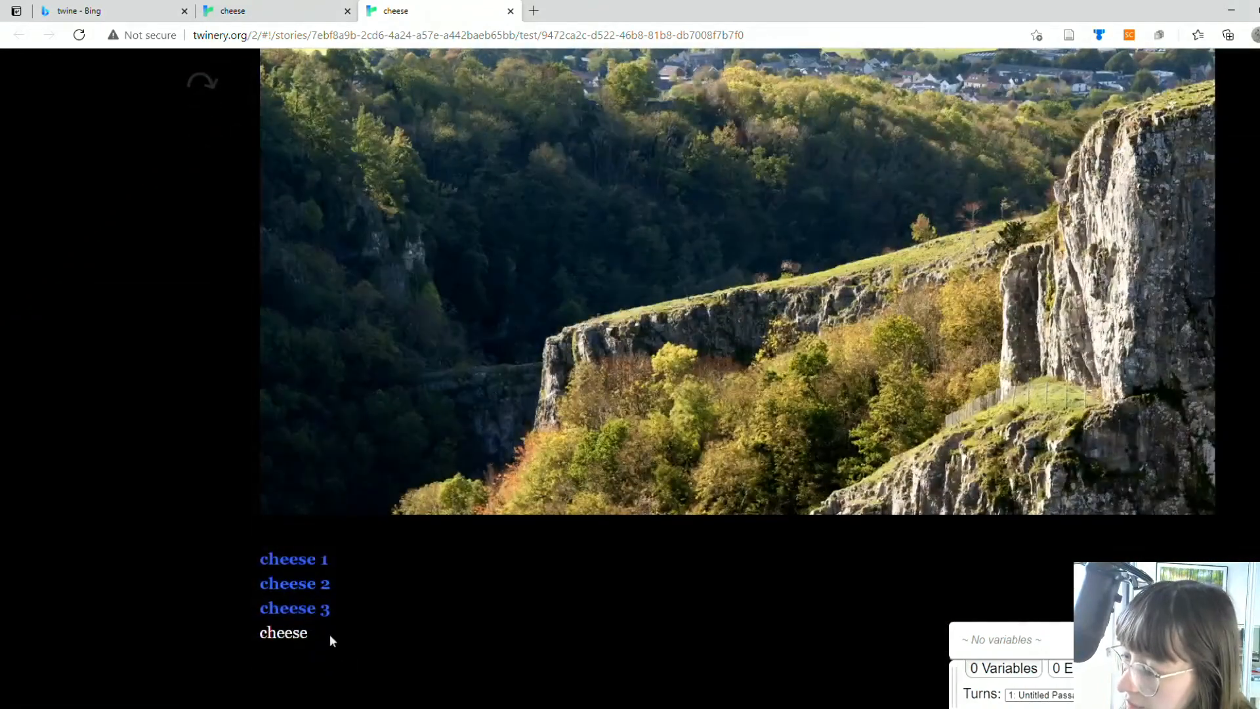
pyautogui.click(301, 583)
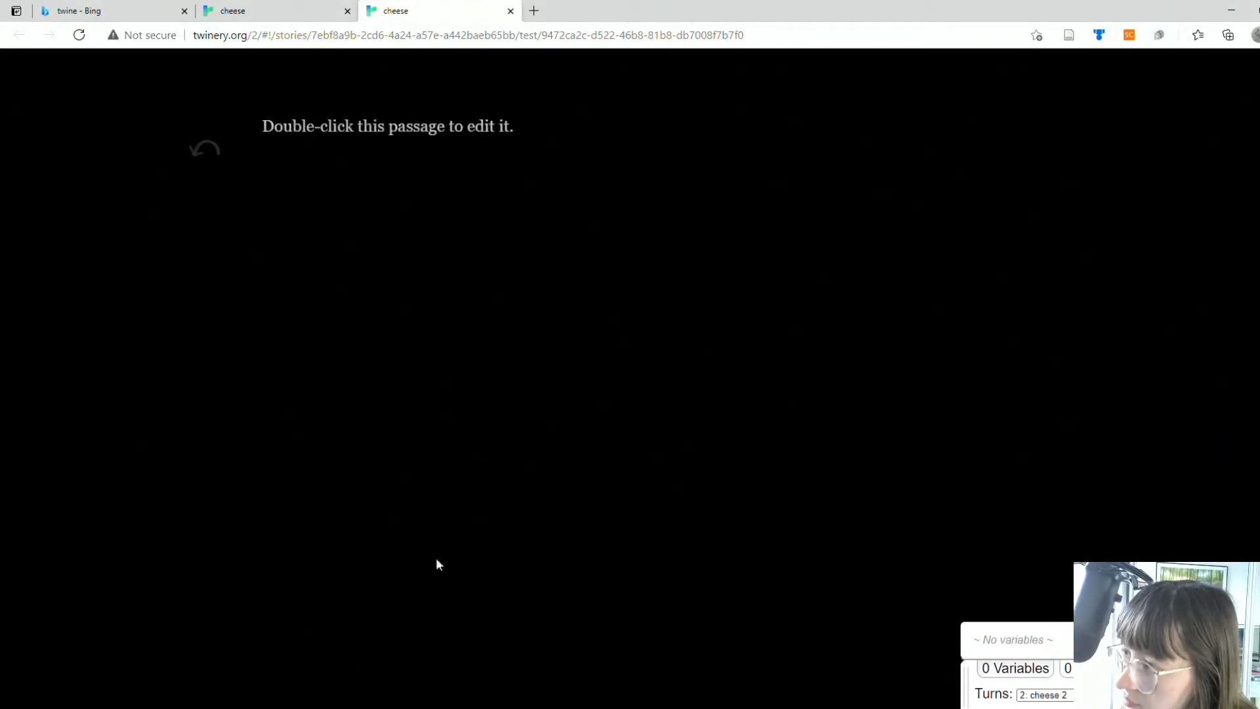
pyautogui.click(199, 156)
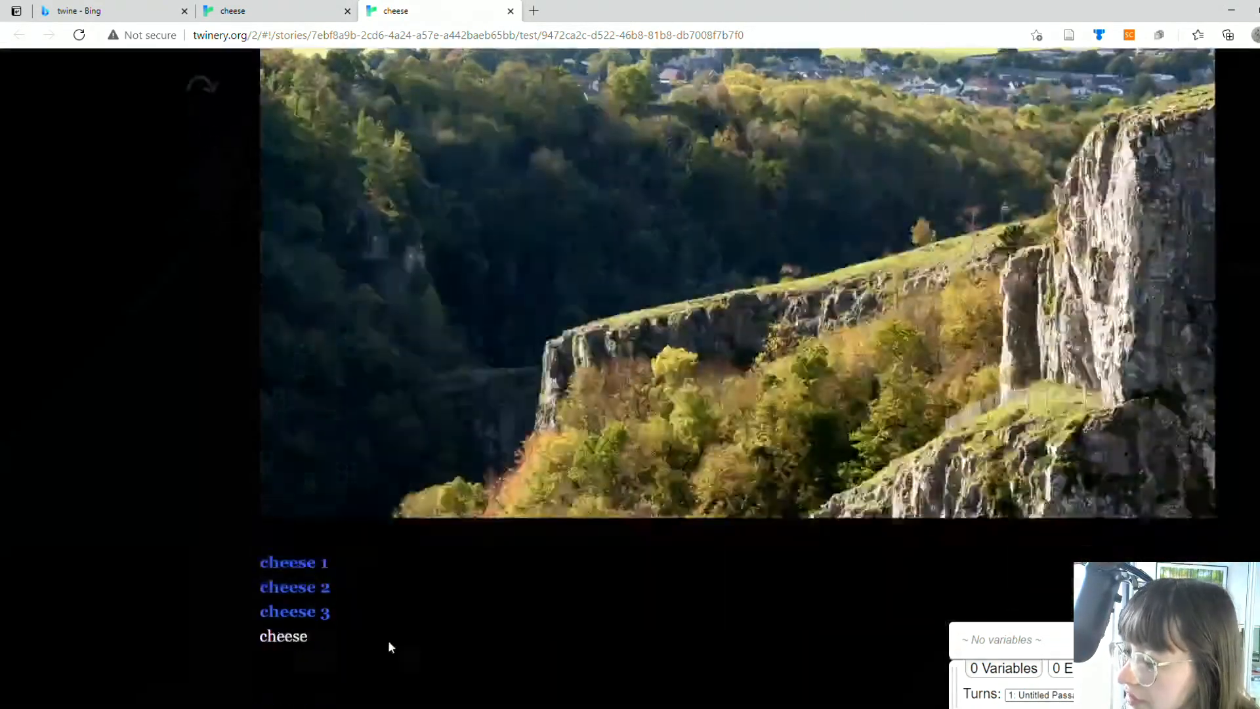
pyautogui.click(309, 610)
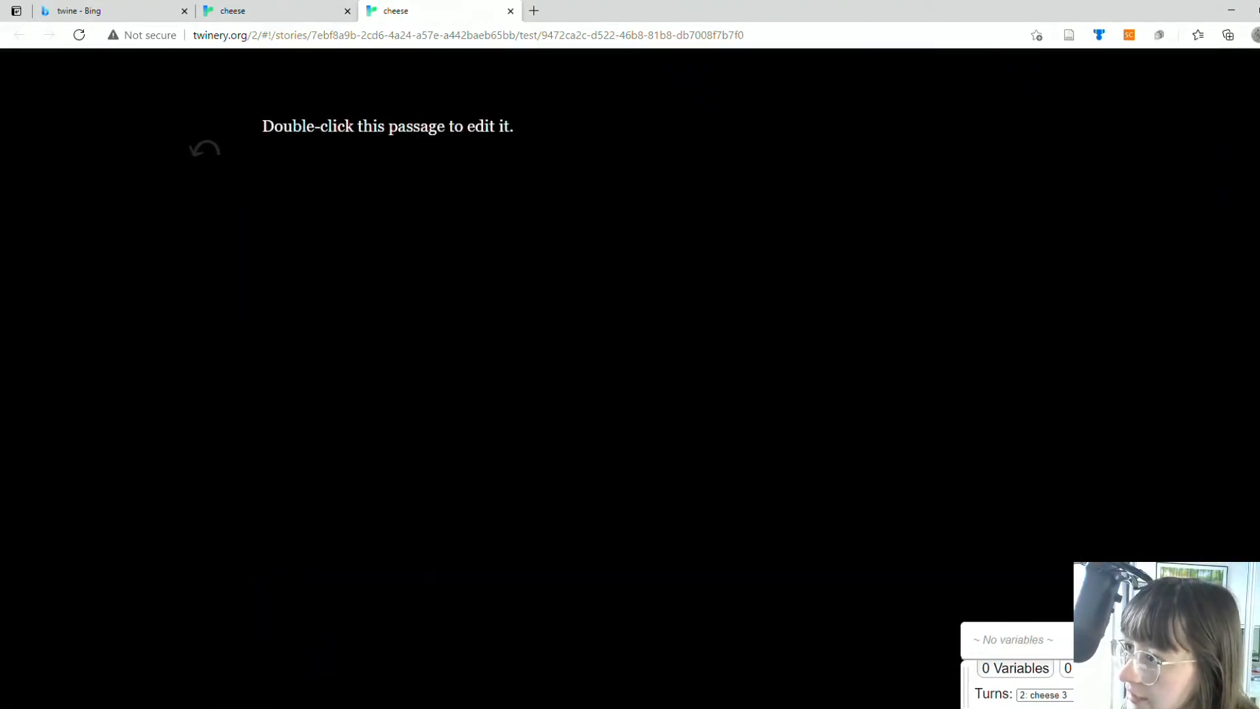
pyautogui.click(201, 150)
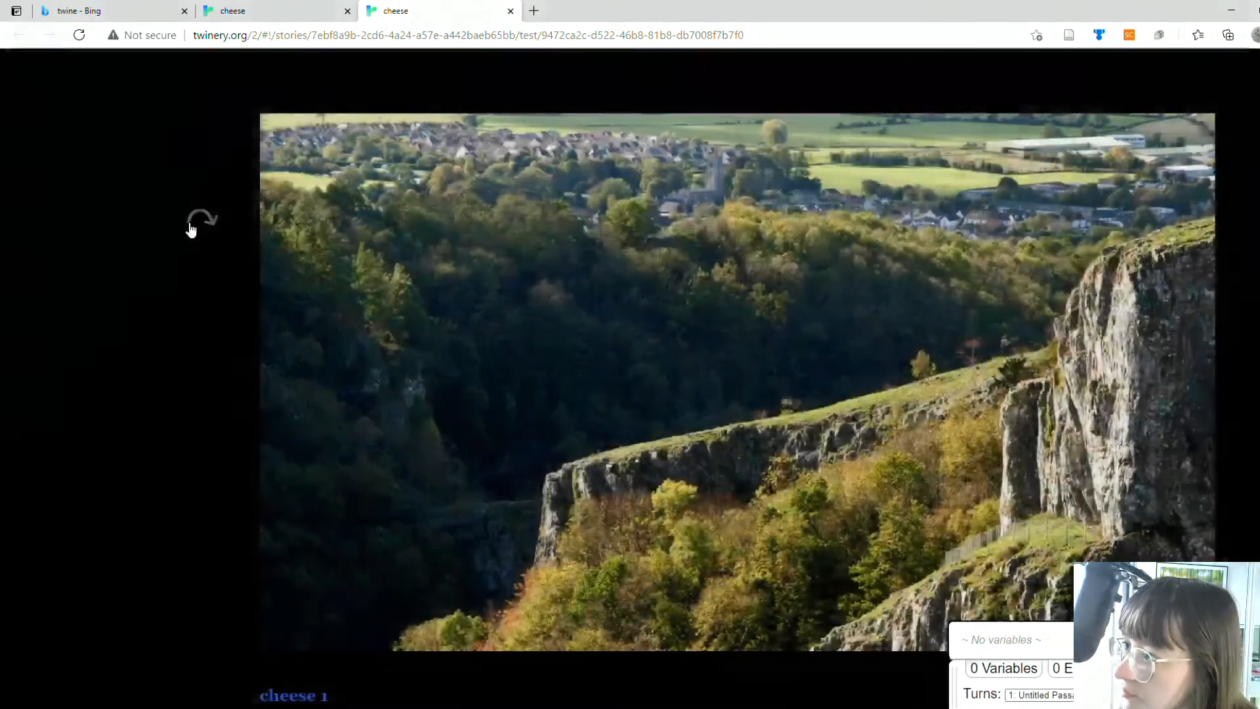
pyautogui.scroll(-2, 237, 238)
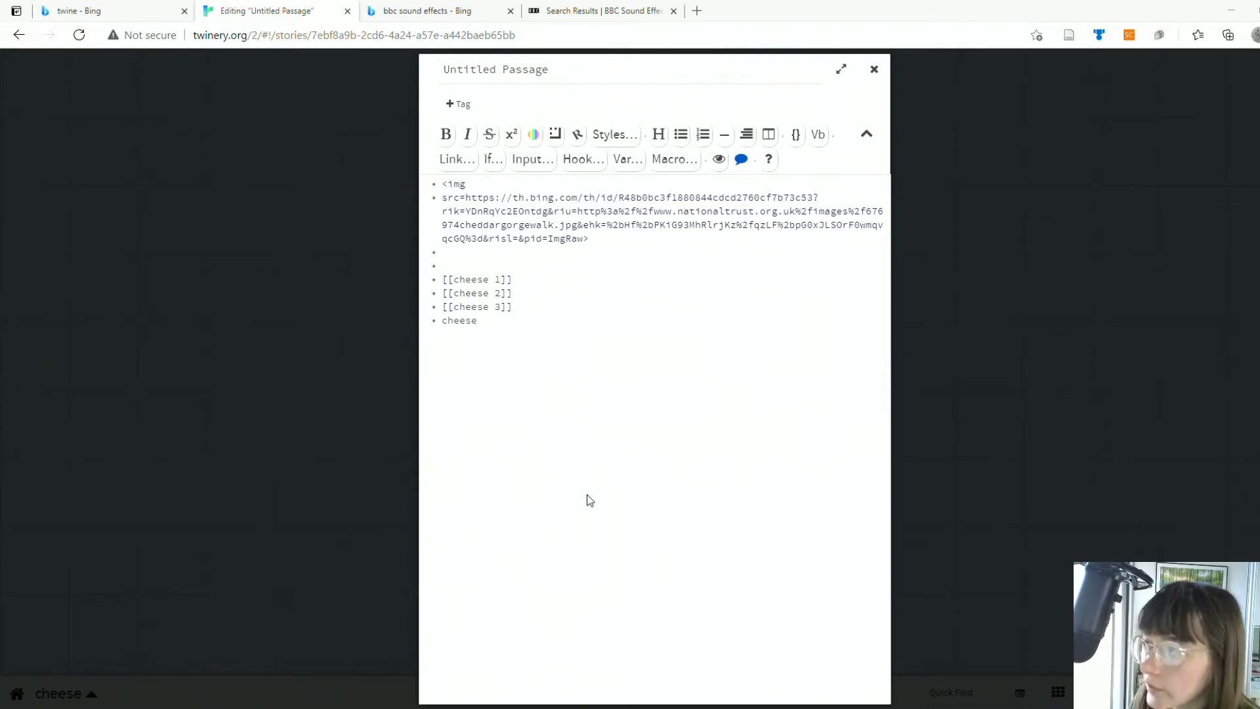
# Find a ball of jute twine in the Bing image results for "twine", open the image in a new tab and copy its URL
pyautogui.click(114, 7)
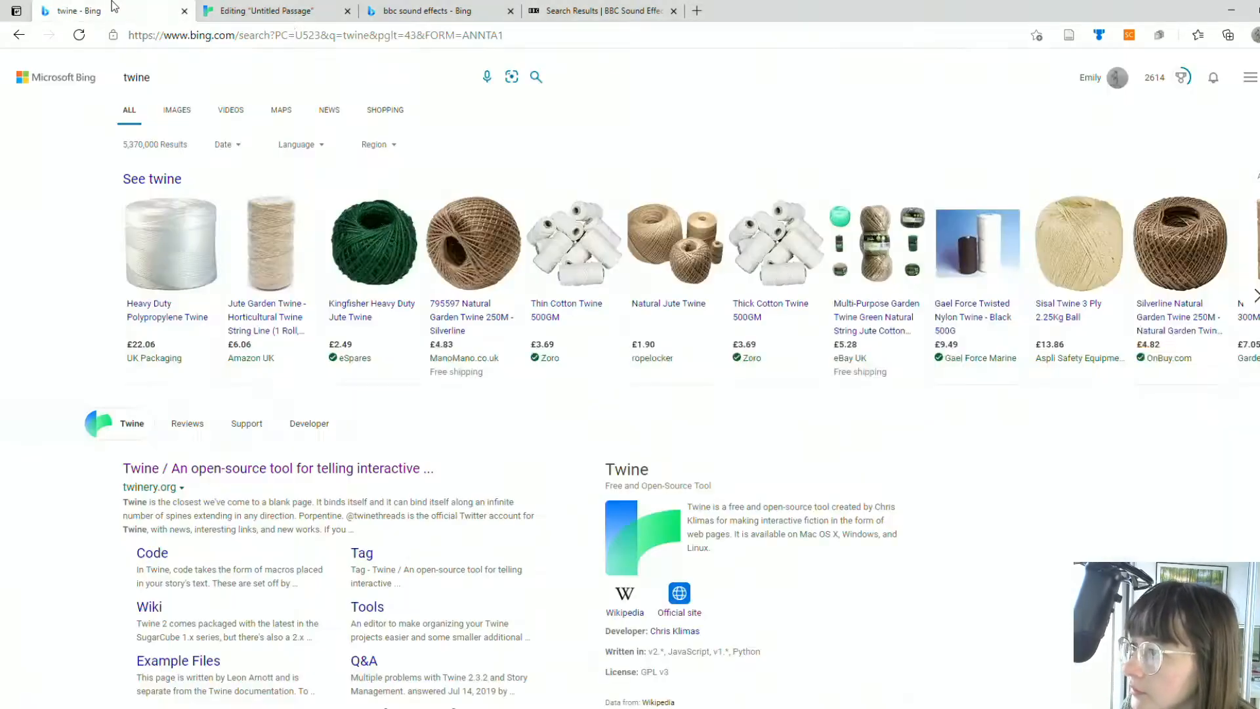
pyautogui.click(189, 110)
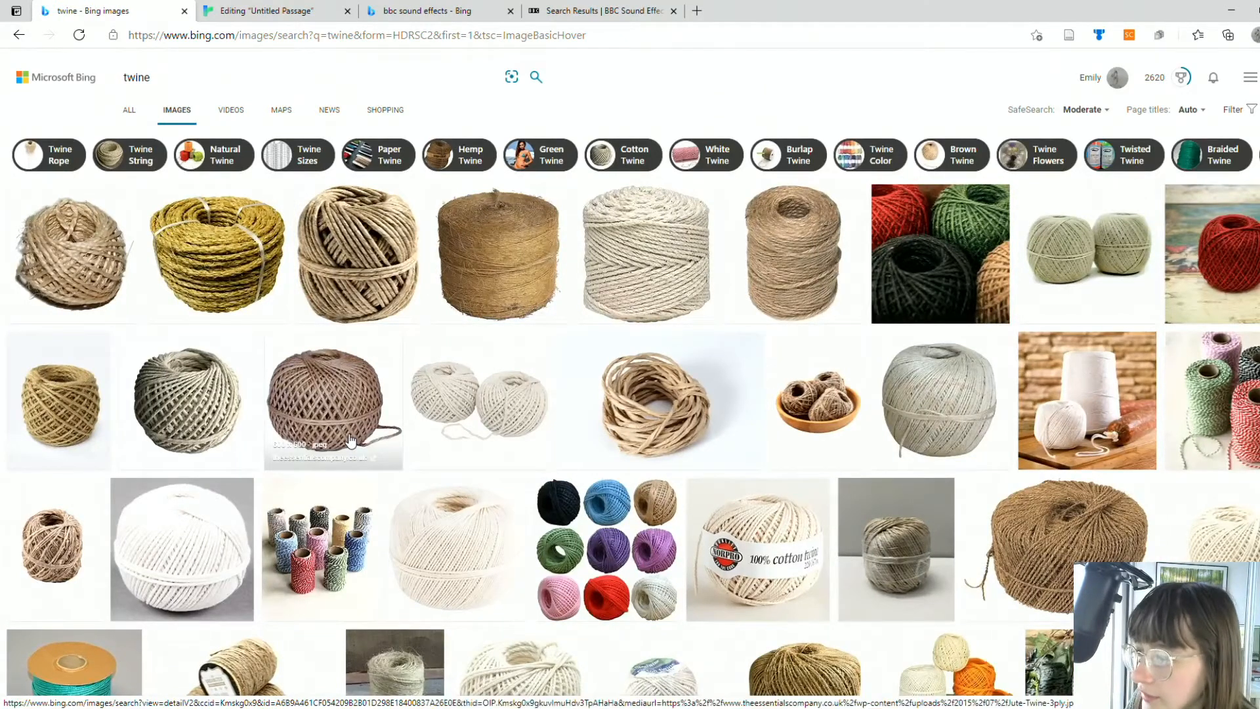
pyautogui.click(340, 378)
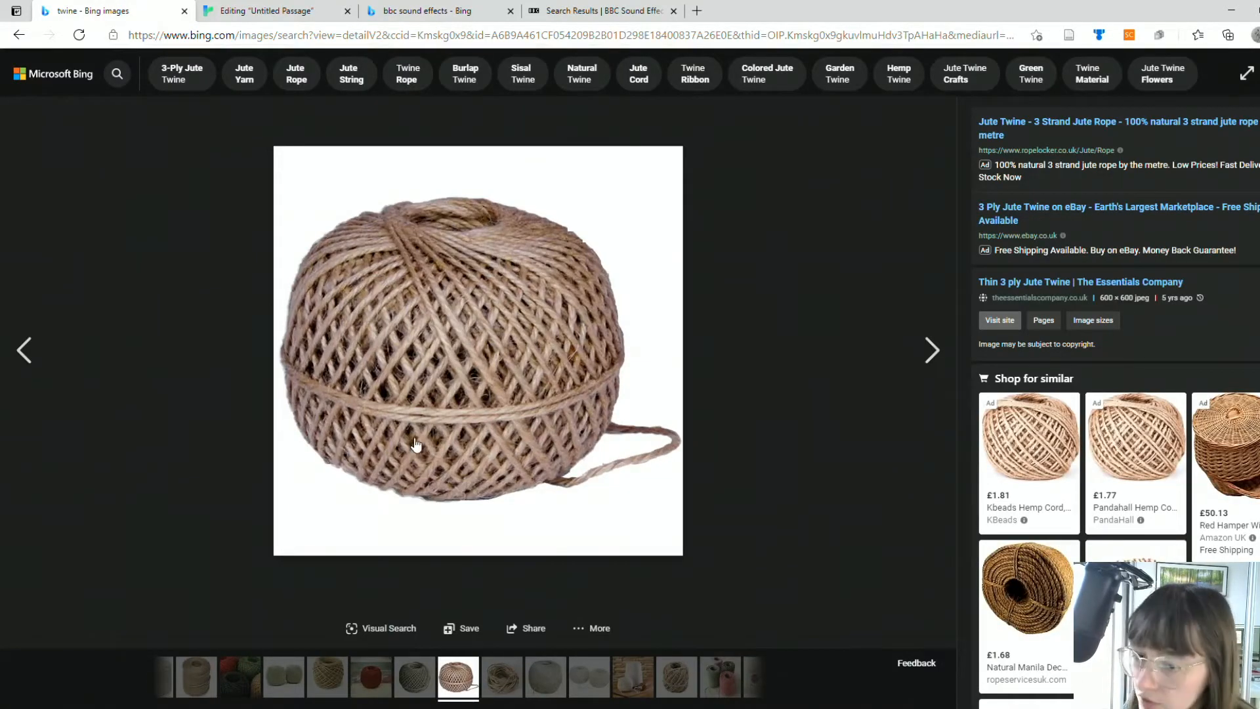
pyautogui.rightClick(430, 355)
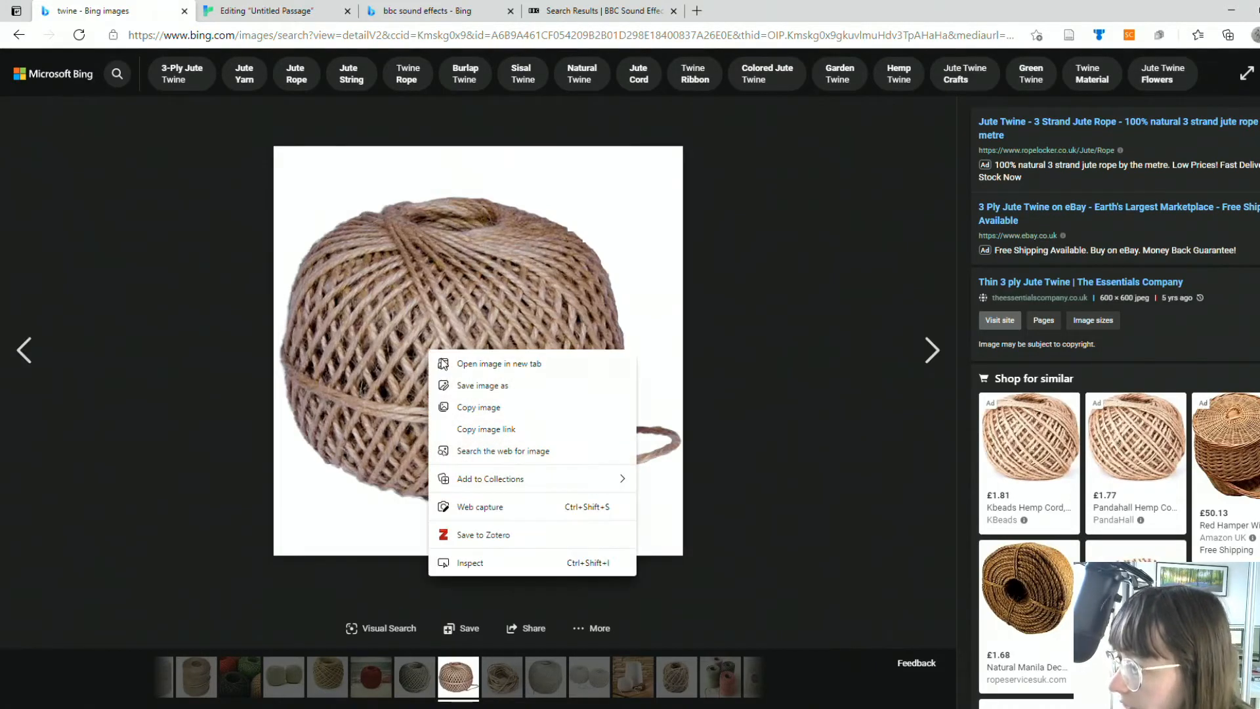
pyautogui.click(528, 364)
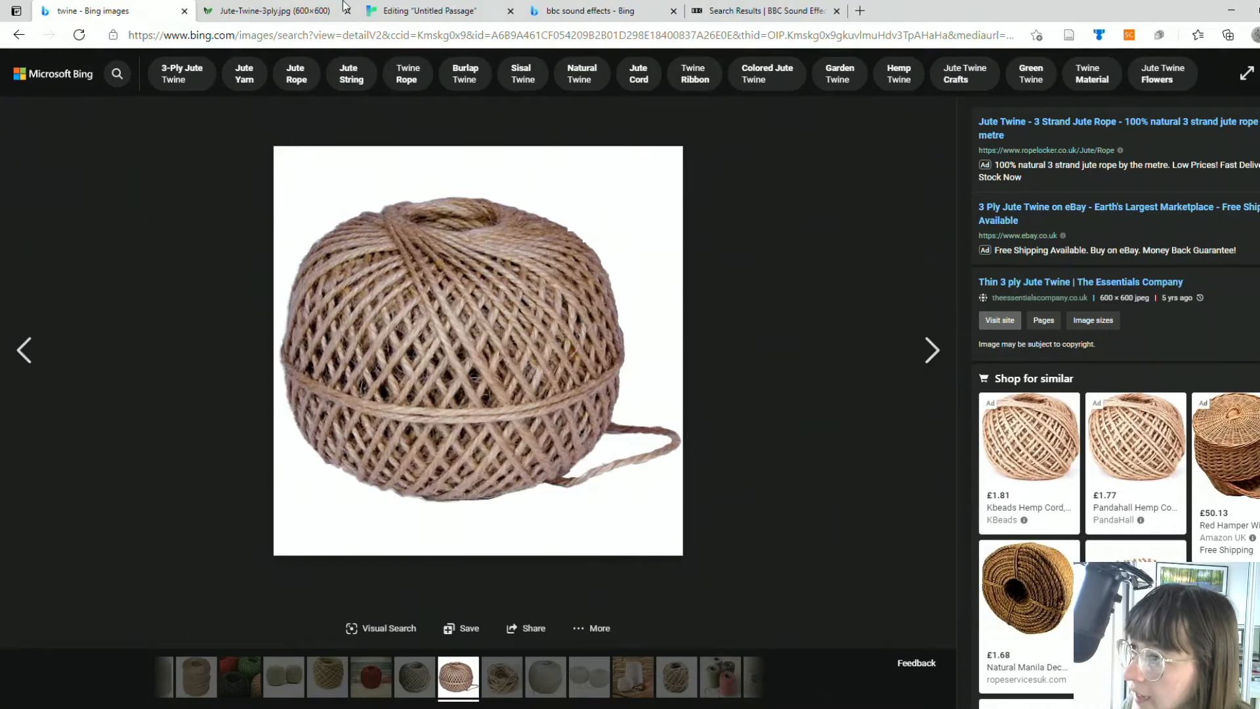
pyautogui.click(276, 11)
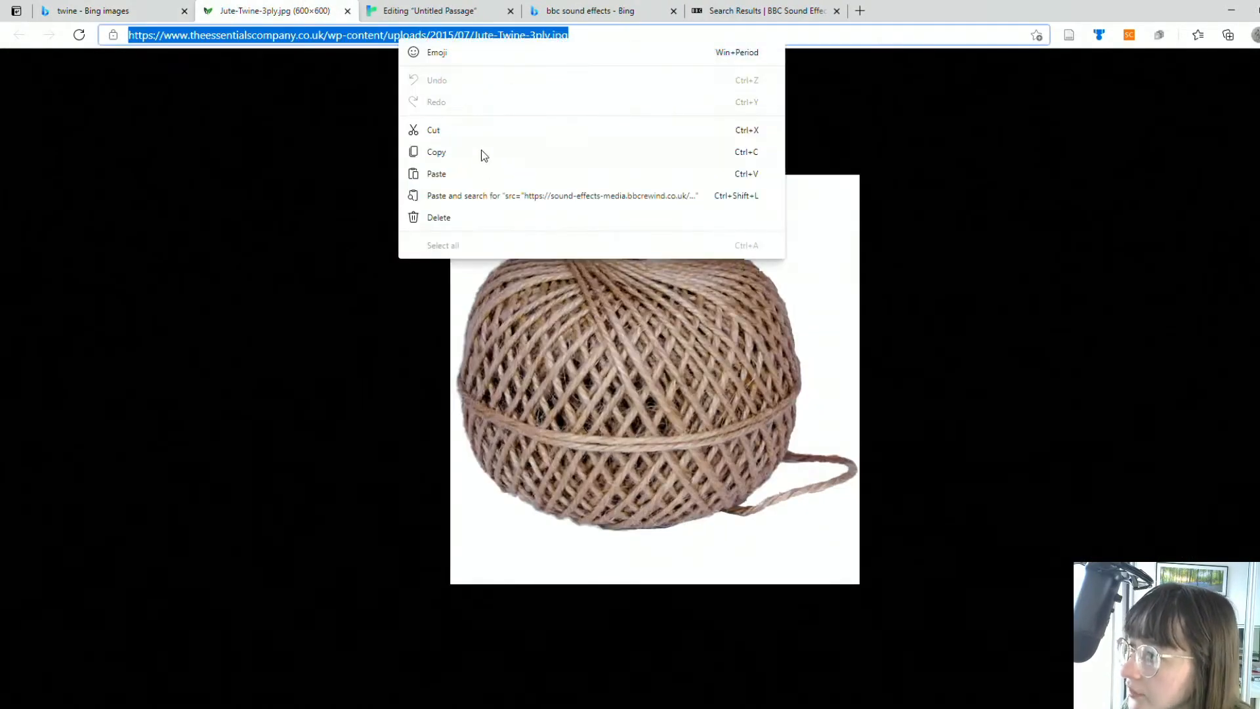
pyautogui.click(482, 151)
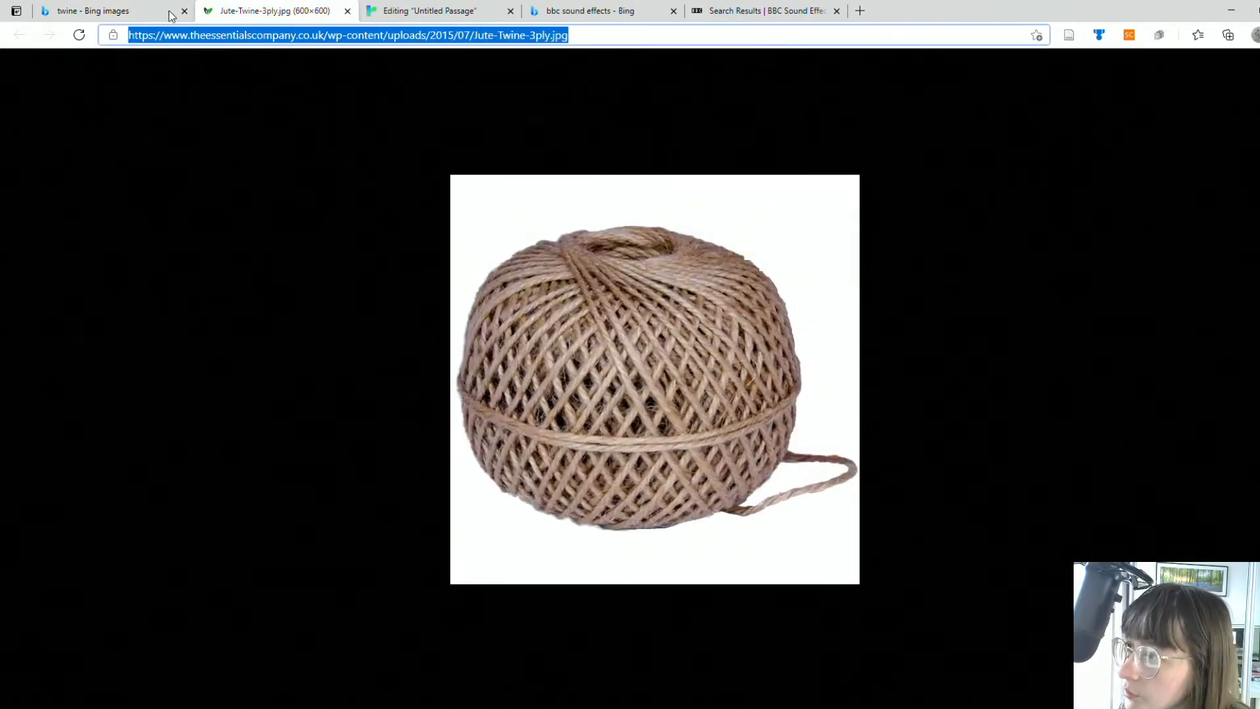
# Return to the starting passage in Twine and highlight the existing image URL in its img tag
pyautogui.click(434, 12)
pyautogui.moveTo(588, 239); pyautogui.dragTo(466, 201)
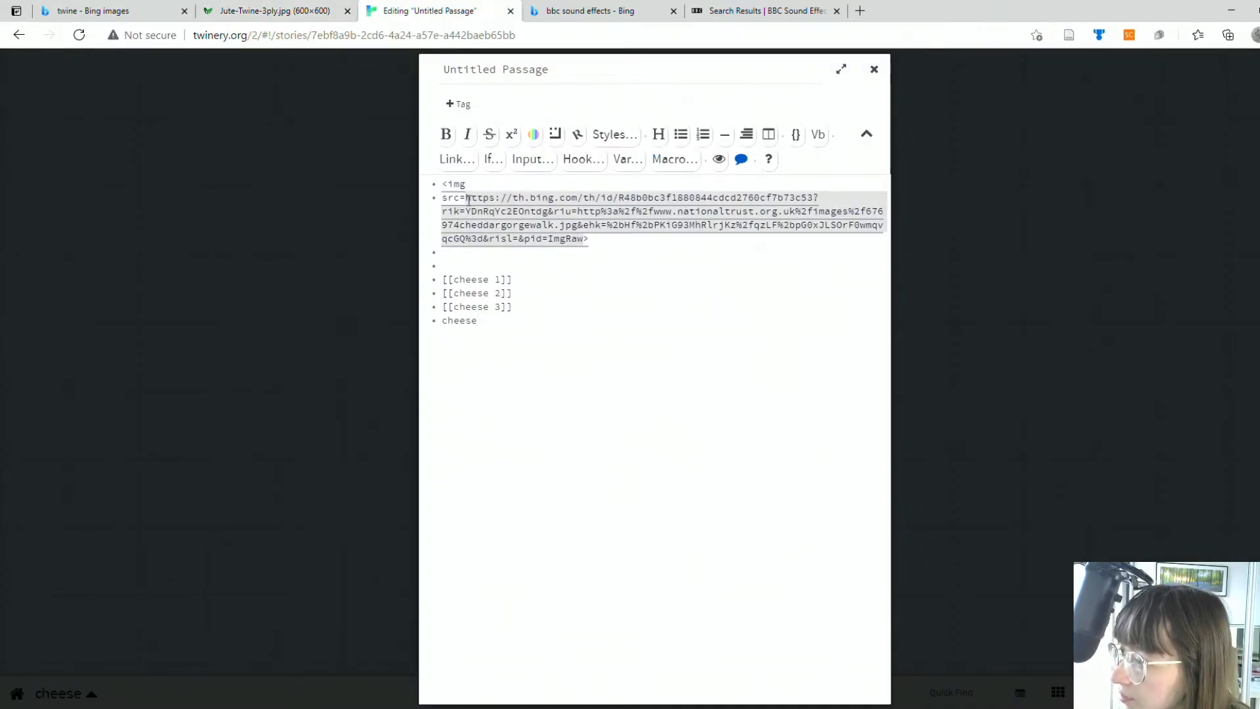
pyautogui.click(711, 281)
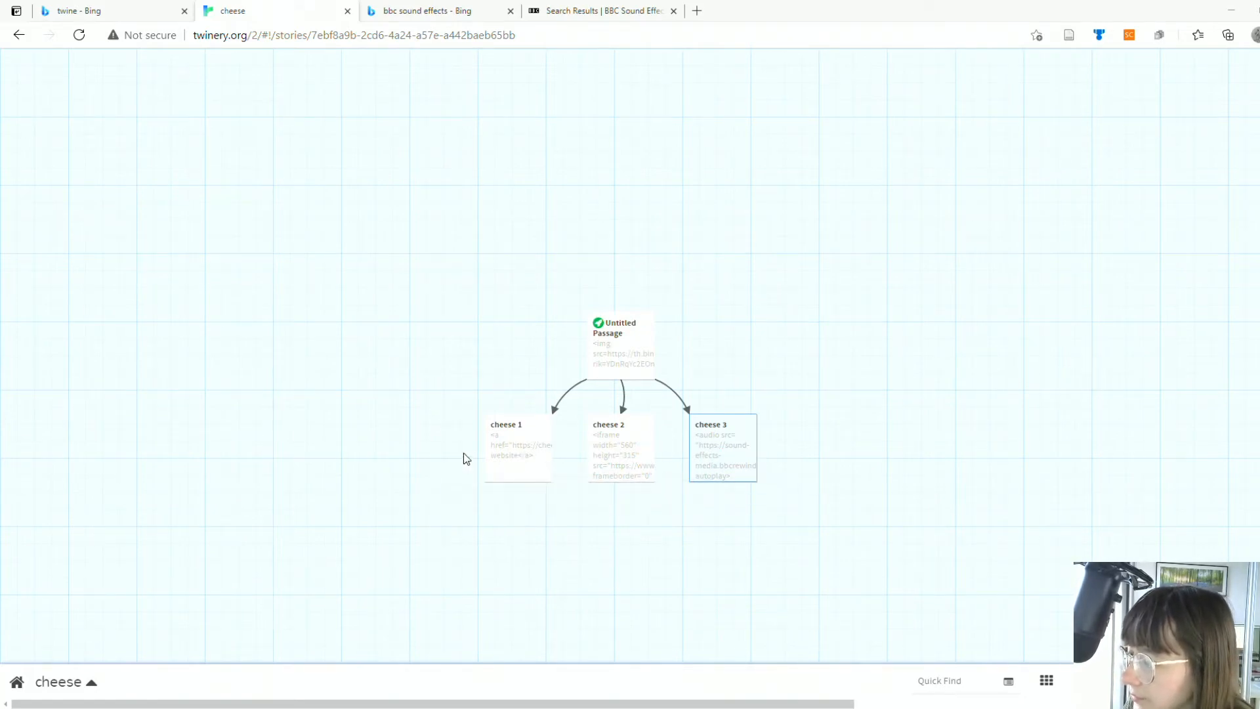
# Add the link [[cheese 2]] below the Cheese website link in the cheese 1 passage and close the passage
pyautogui.doubleClick(498, 432)
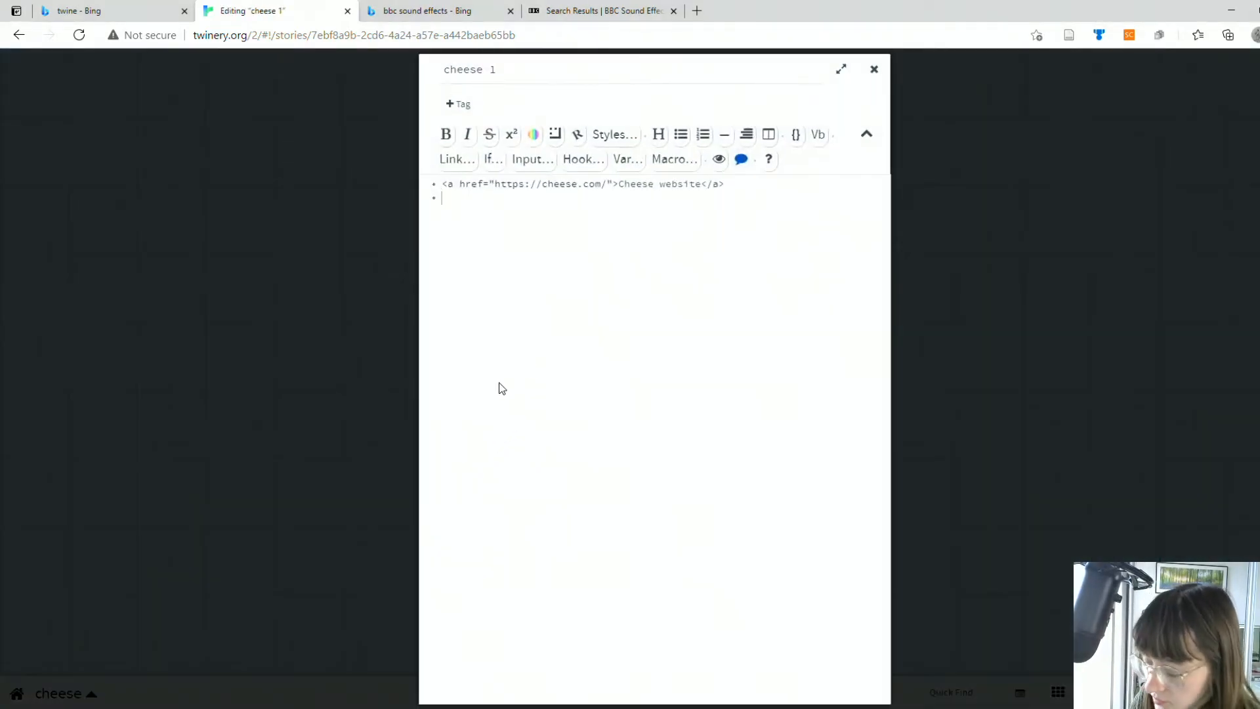
pyautogui.write('[[ch')
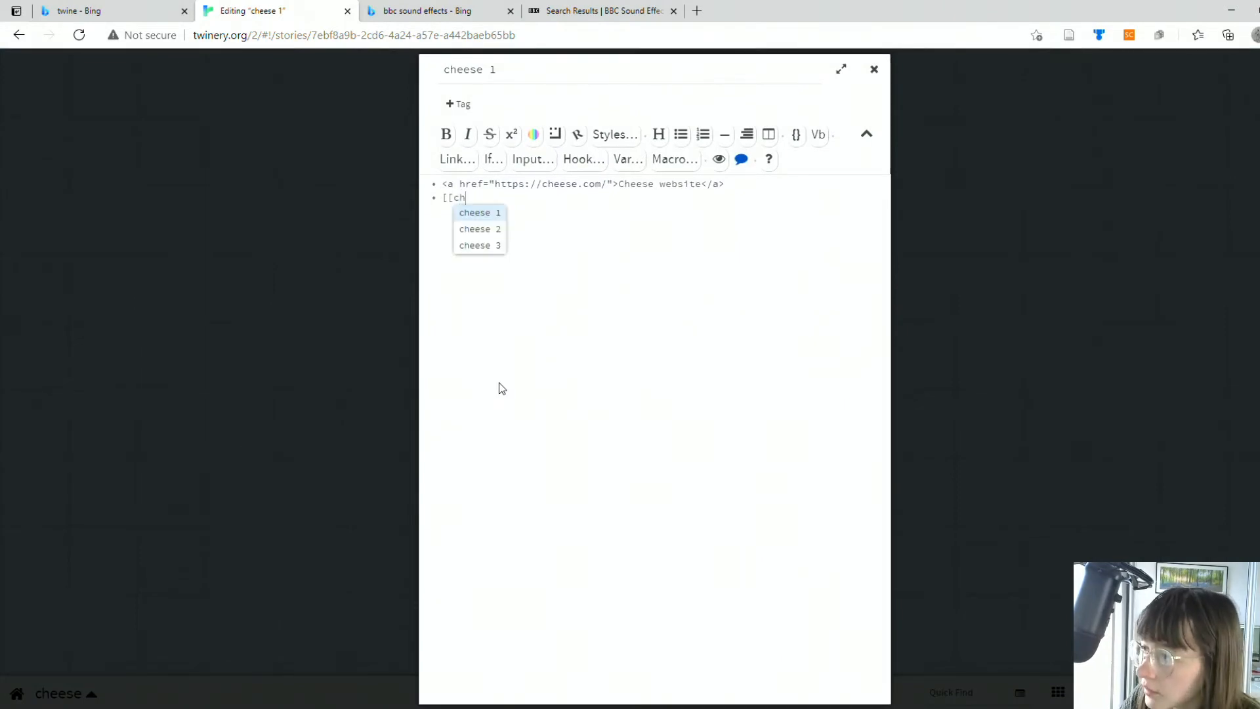
pyautogui.click(474, 230)
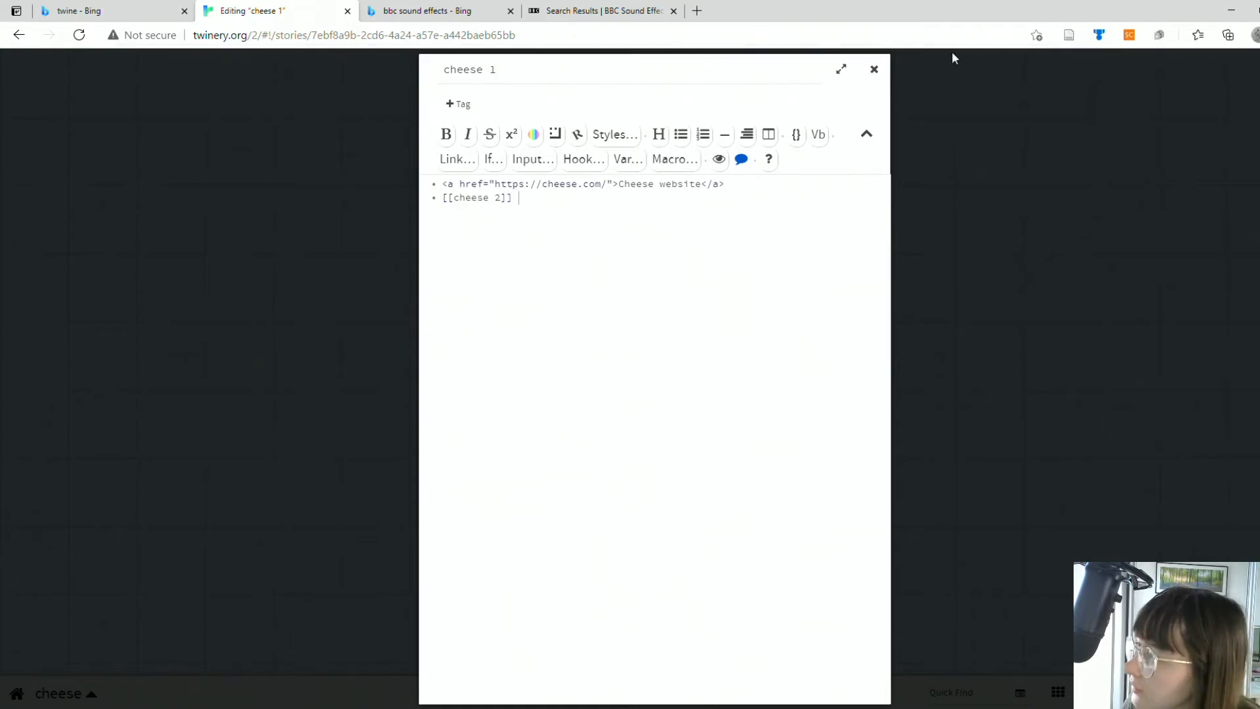
pyautogui.click(875, 71)
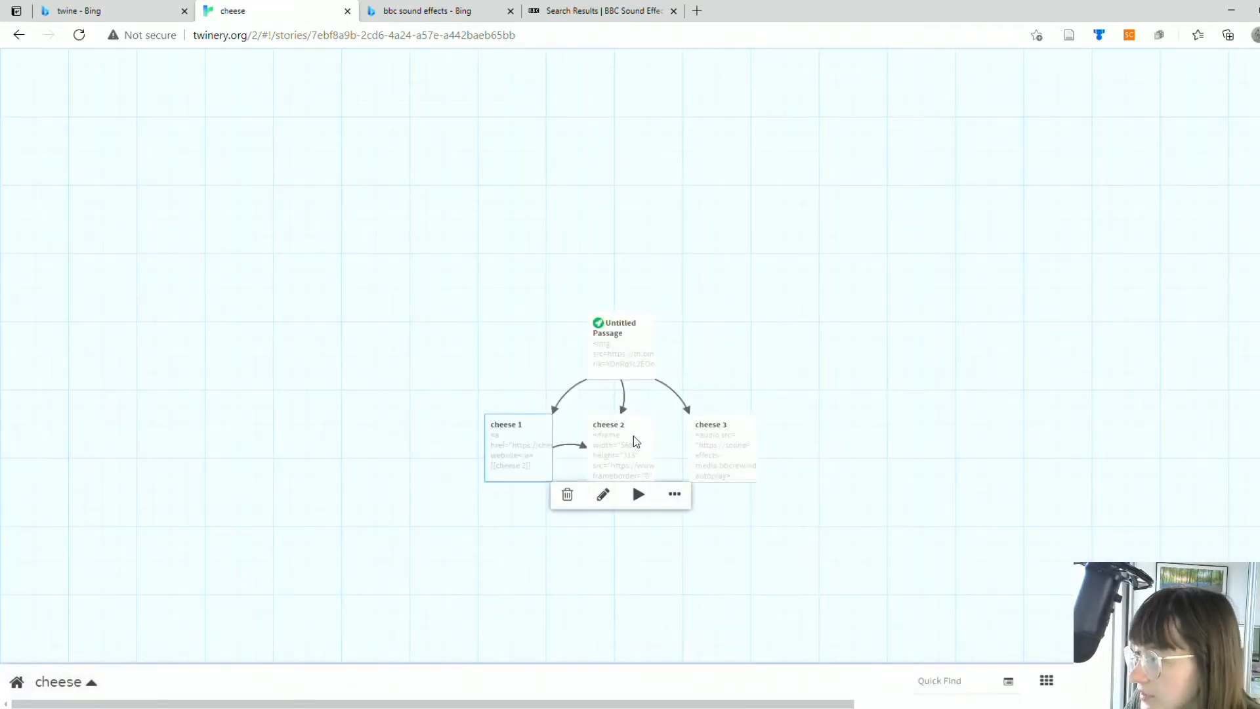
# Add the link [[cheese 3]] below the YouTube iframe code in the cheese 2 passage and close the passage
pyautogui.moveTo(562, 438)
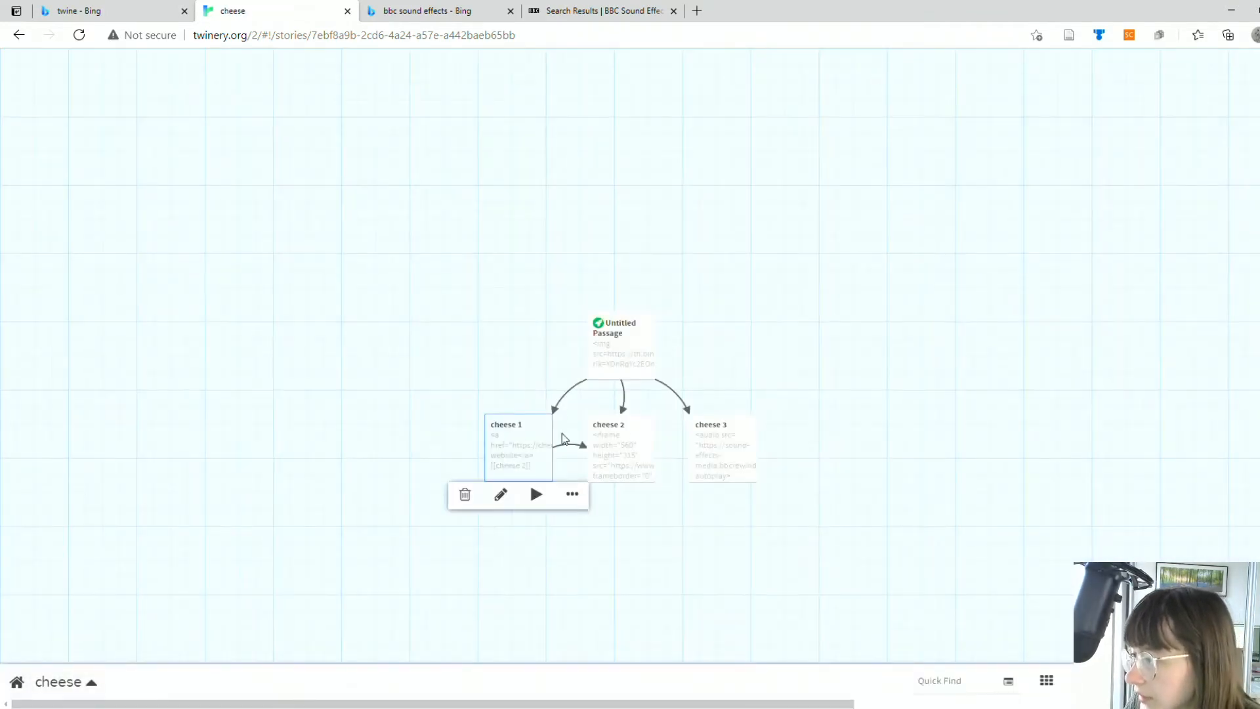
pyautogui.click(628, 451)
pyautogui.doubleClick(628, 451)
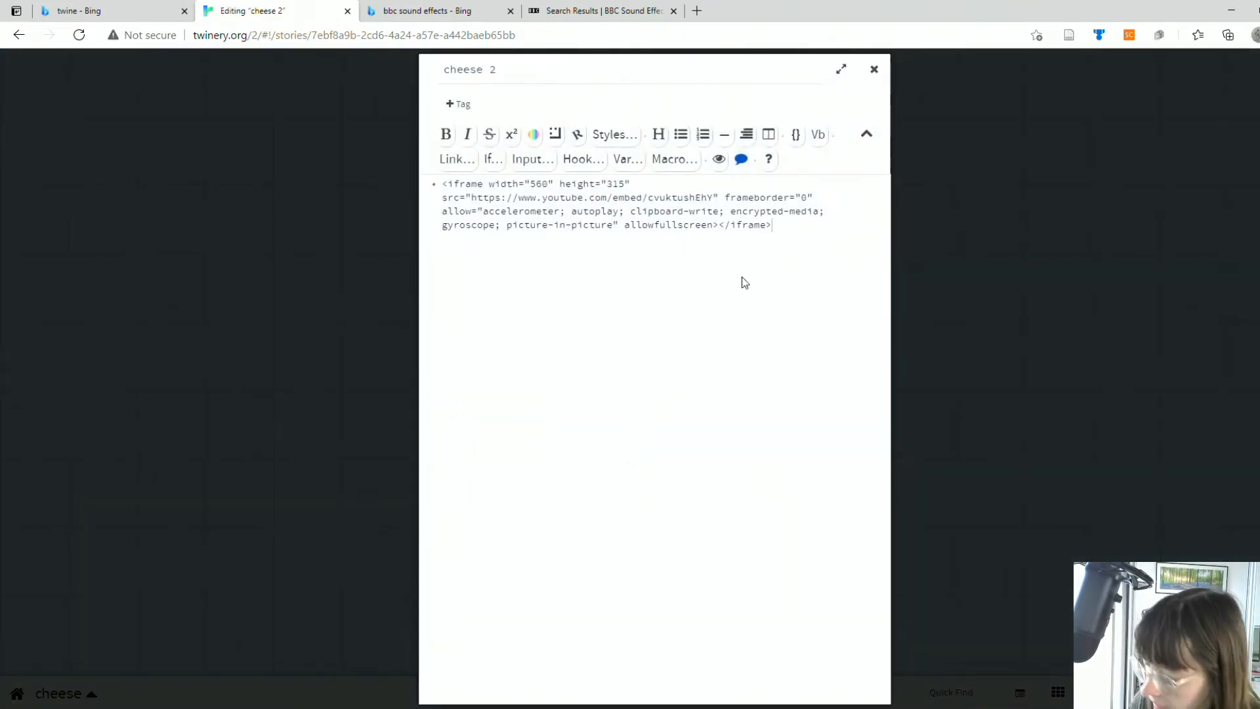
pyautogui.write('[[chee')
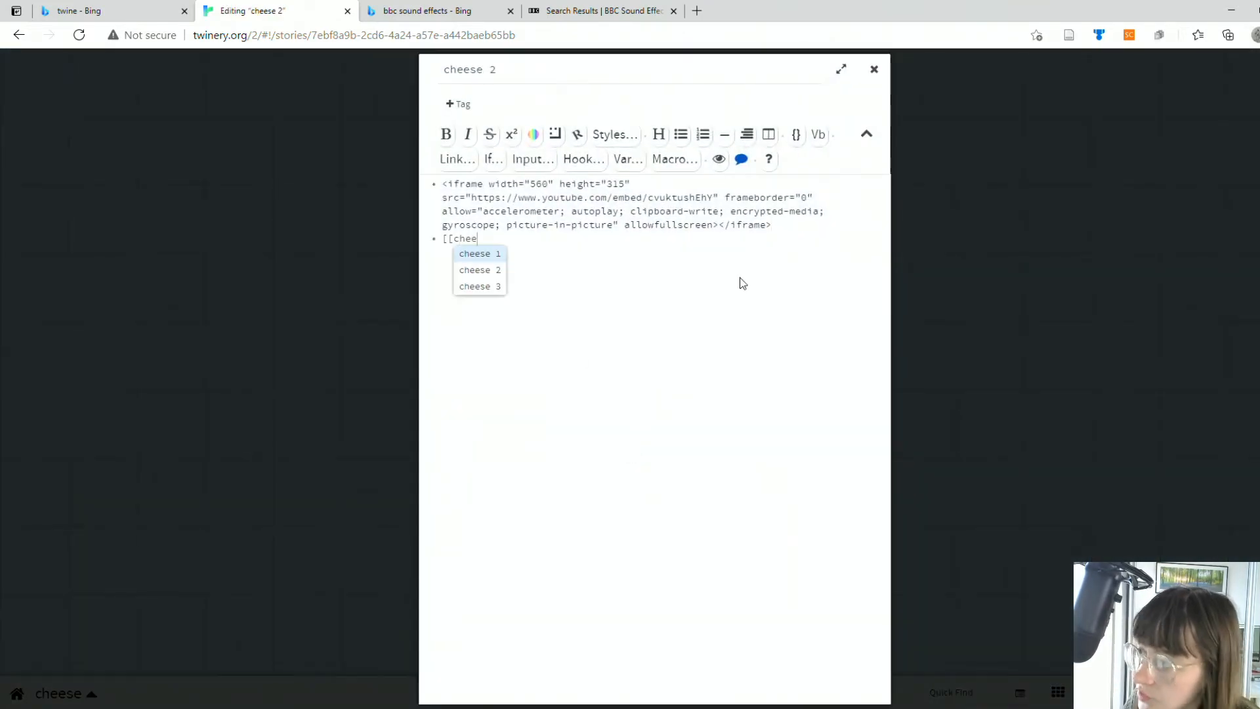
pyautogui.click(473, 287)
pyautogui.click(874, 70)
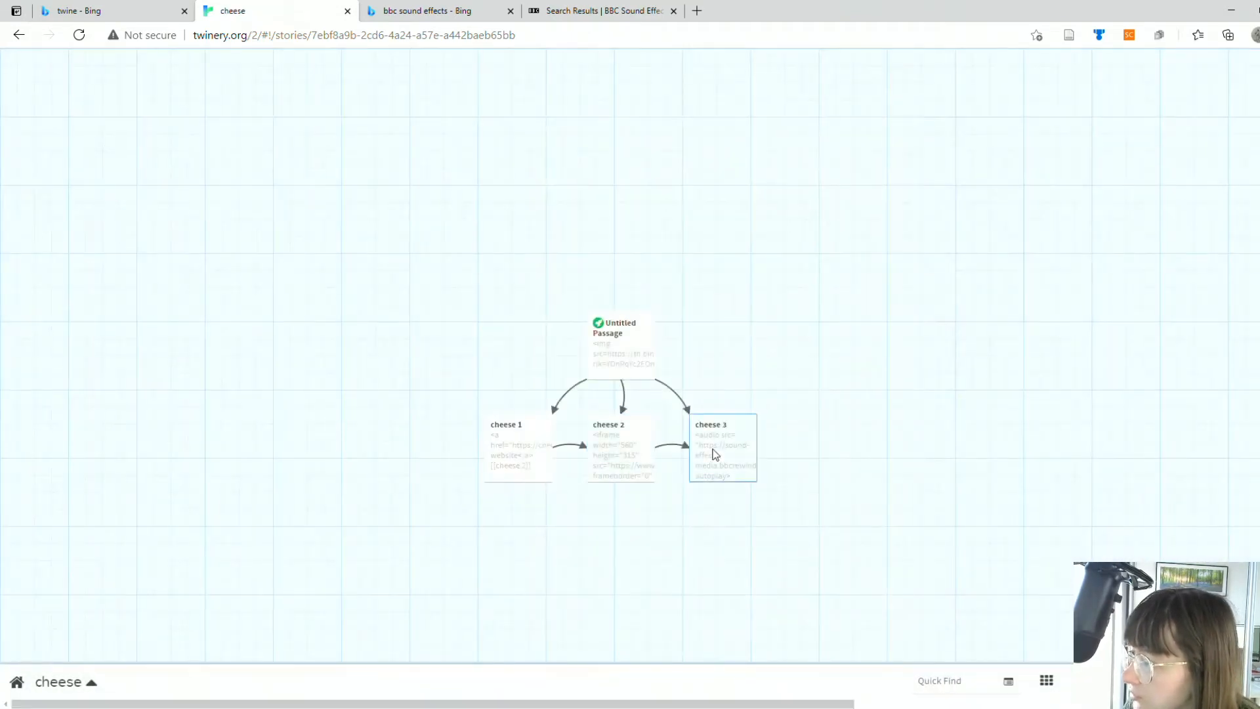
# Add the link [[cheese 1]] on a new line below the audio tag in the cheese 3 passage and close the passage
pyautogui.doubleClick(715, 454)
pyautogui.press('Return')
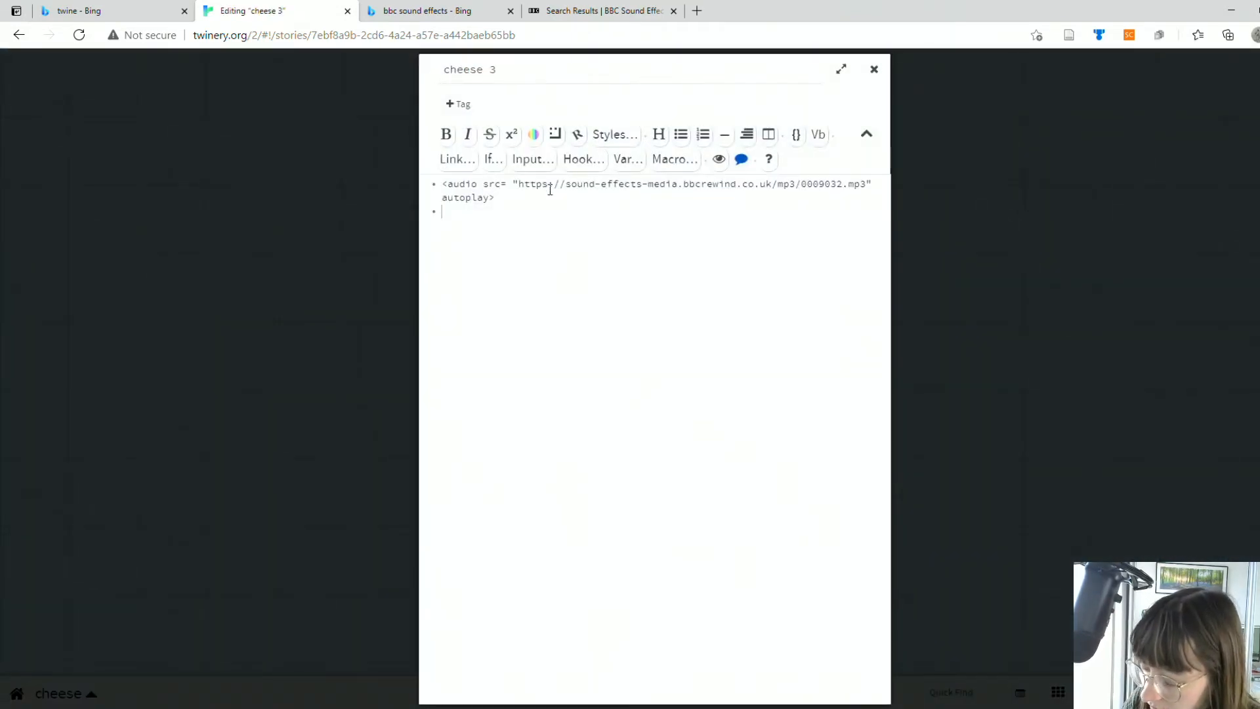
pyautogui.write('[[c')
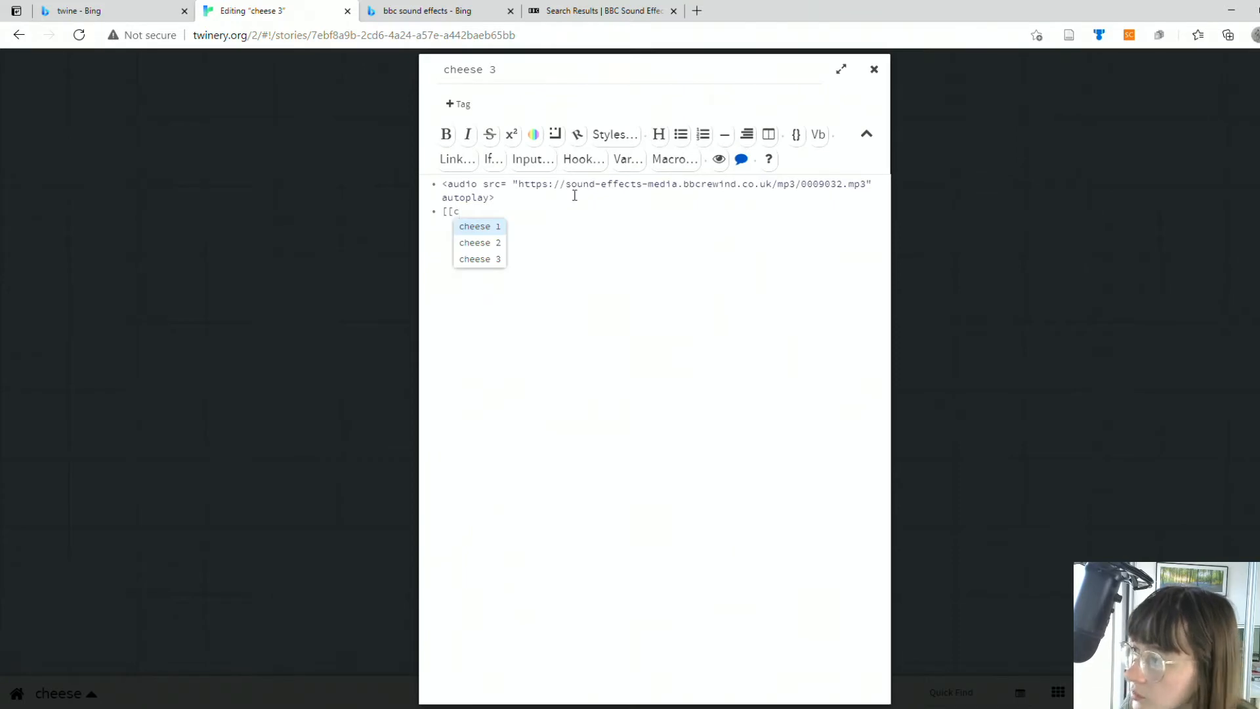
pyautogui.click(500, 226)
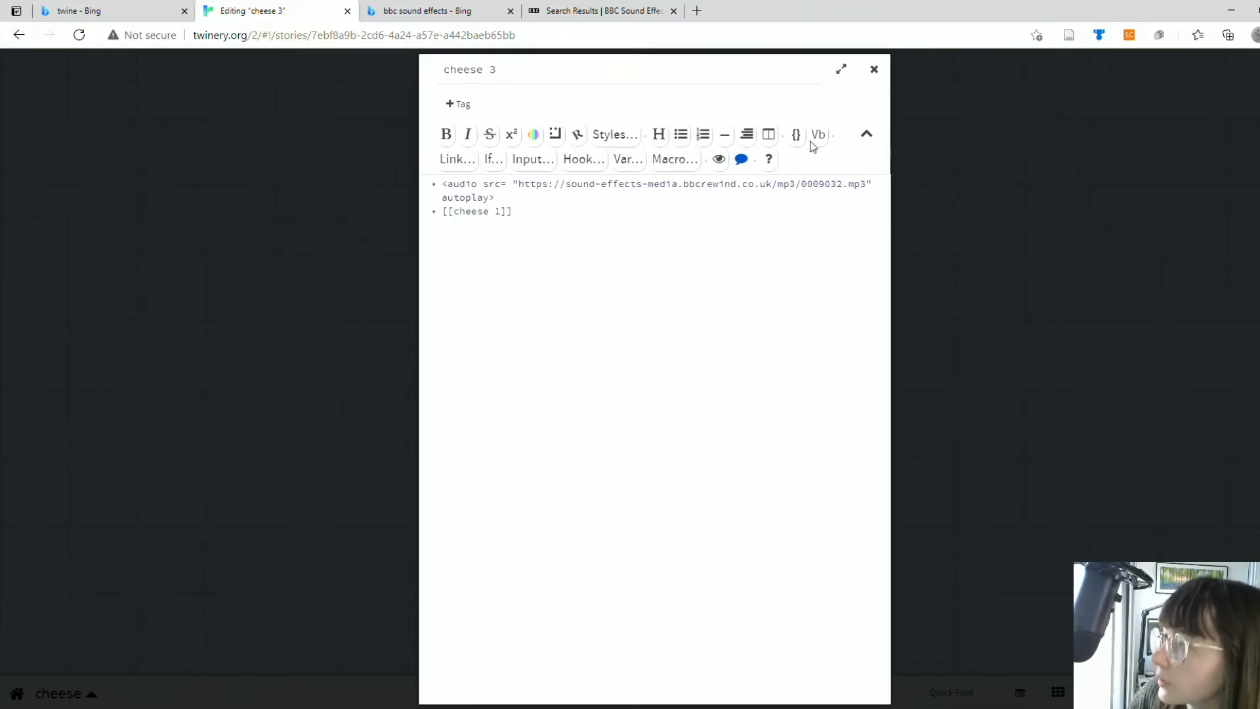
pyautogui.click(874, 69)
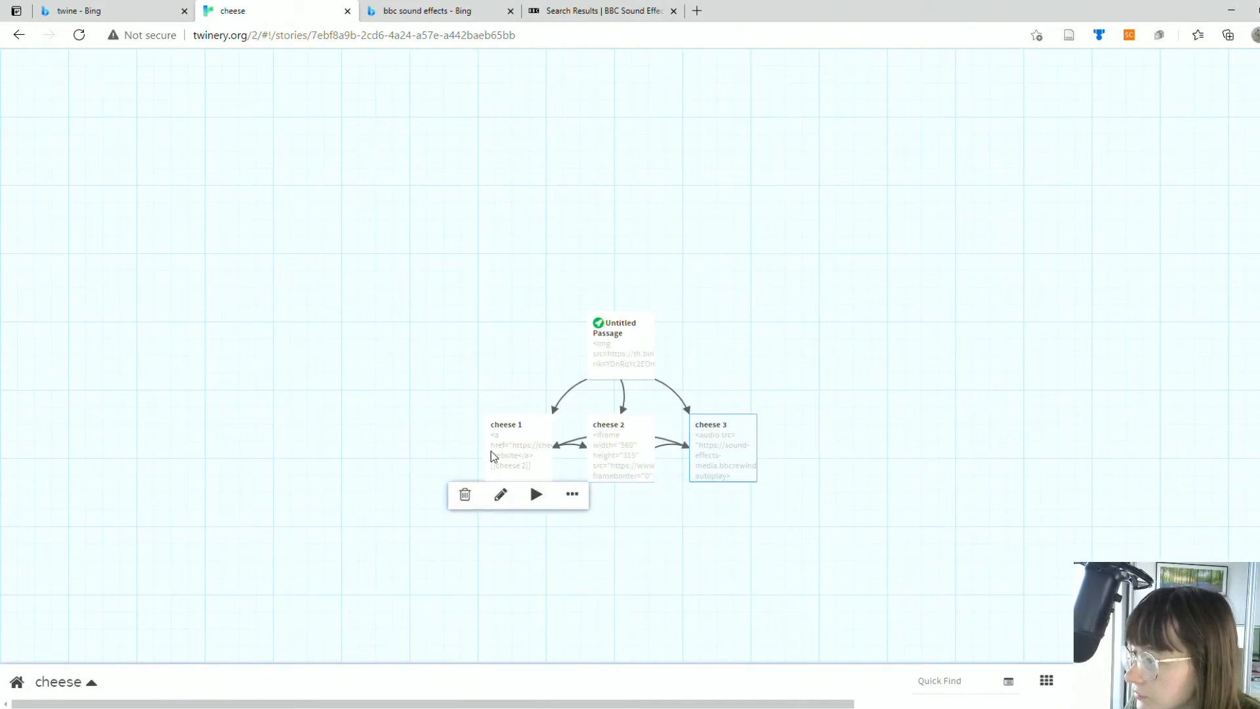
# Test the story from the cheese 1 passage, following the links through cheese 2 to cheese 3 and going back through the passages
pyautogui.click(538, 495)
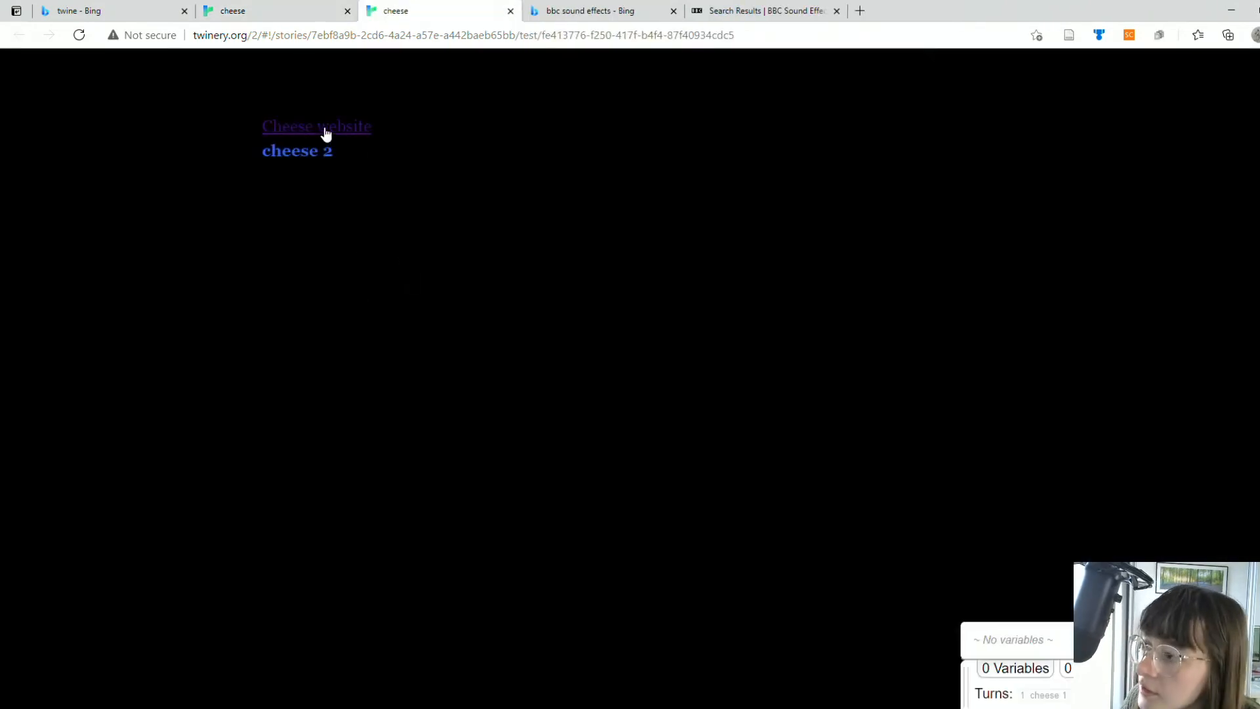
pyautogui.click(309, 147)
pyautogui.click(190, 141)
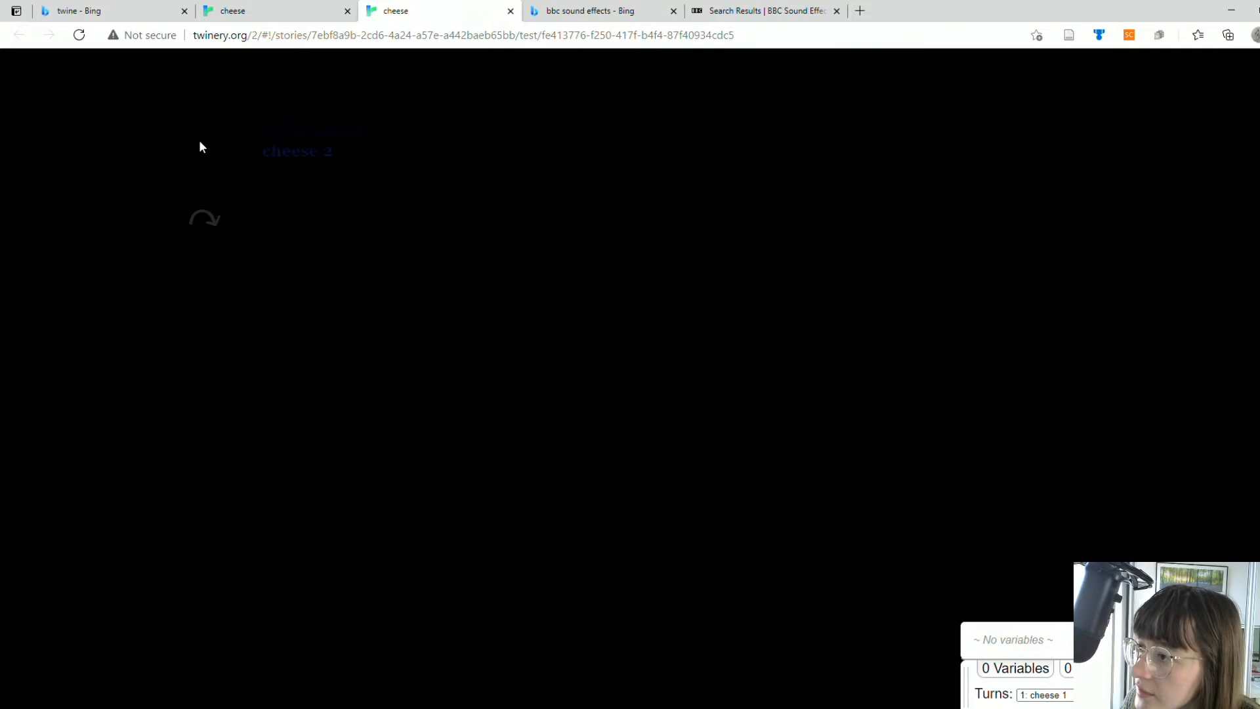
pyautogui.click(208, 233)
pyautogui.click(298, 355)
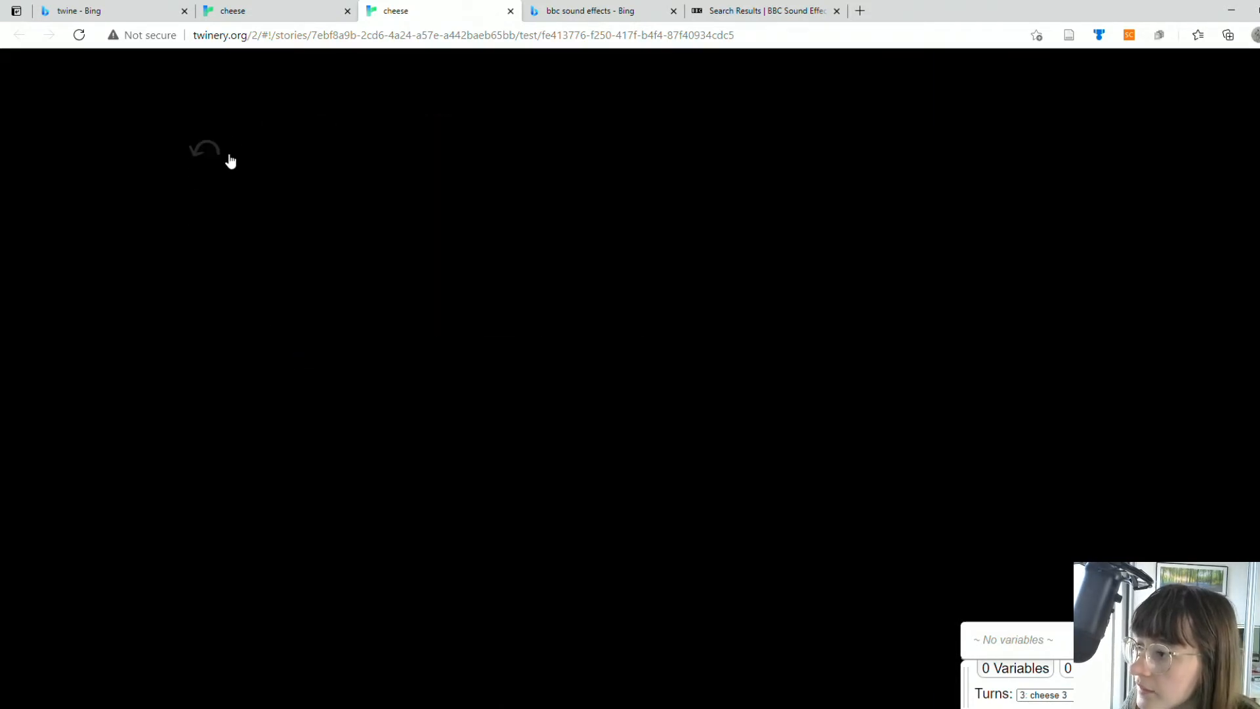
pyautogui.click(207, 151)
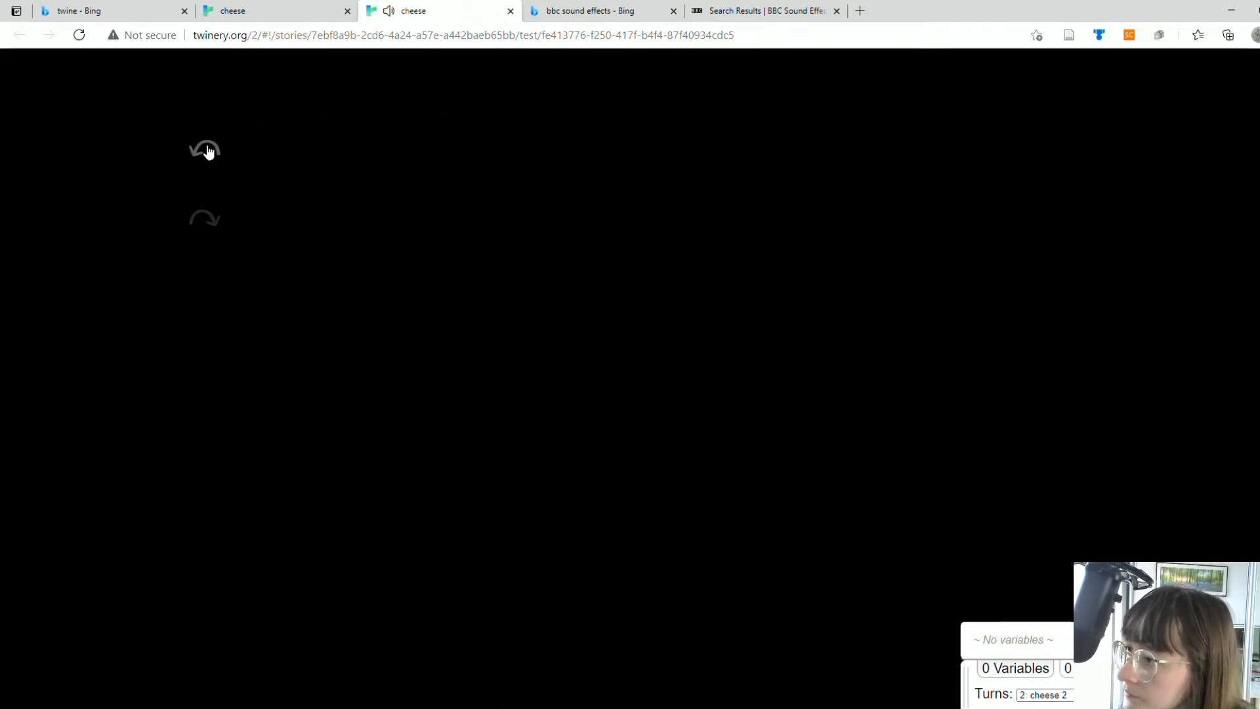
pyautogui.click(207, 148)
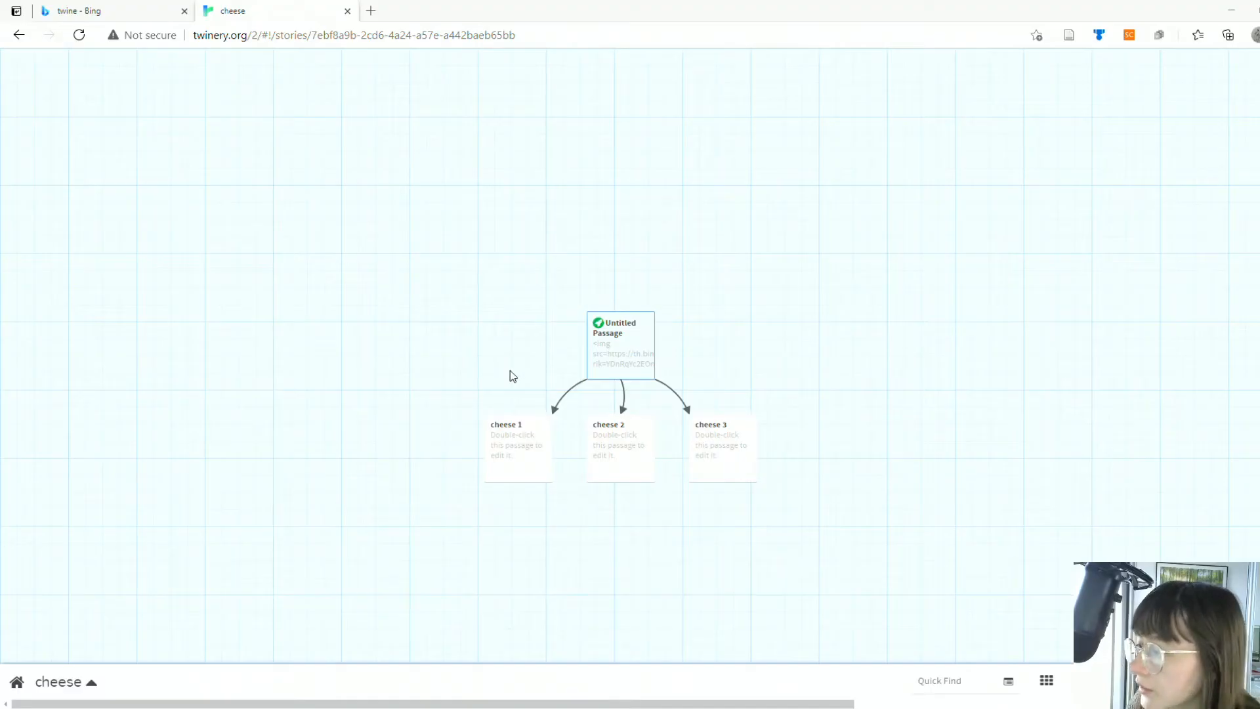
pyautogui.moveTo(534, 443)
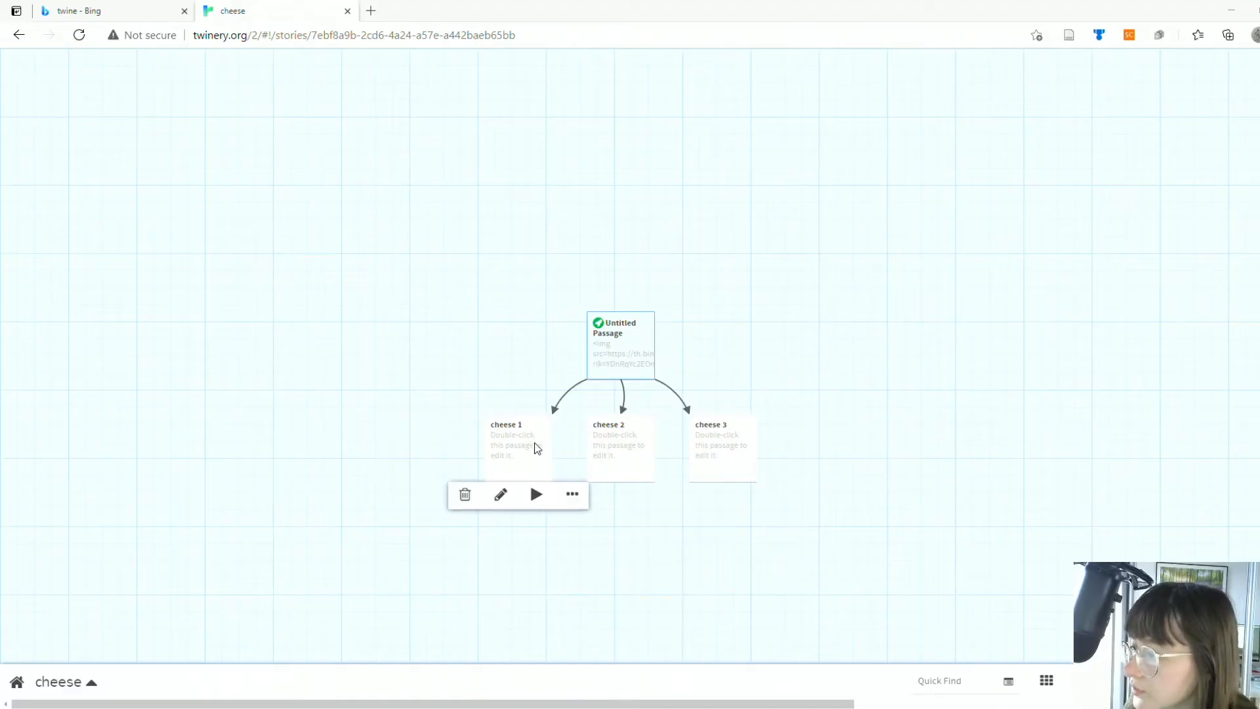
pyautogui.doubleClick(513, 445)
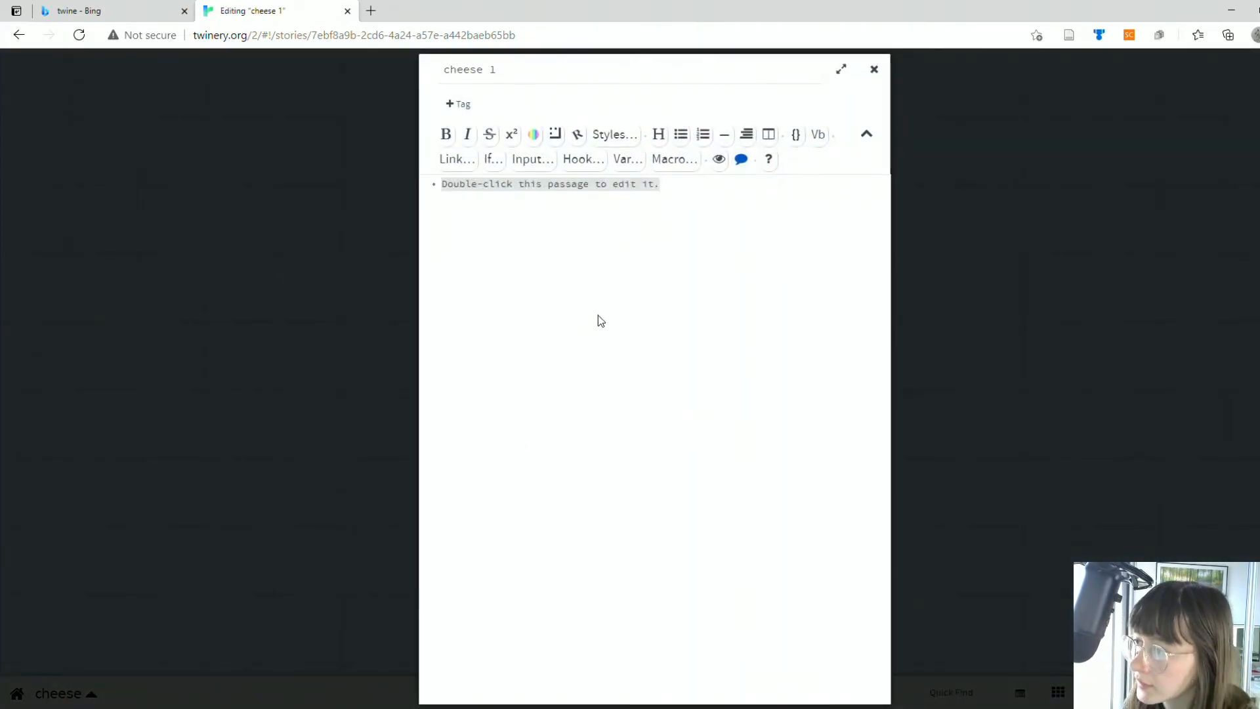
pyautogui.write('<a href="https://cheese.com/">Cheese website</a>')
pyautogui.press('Return')
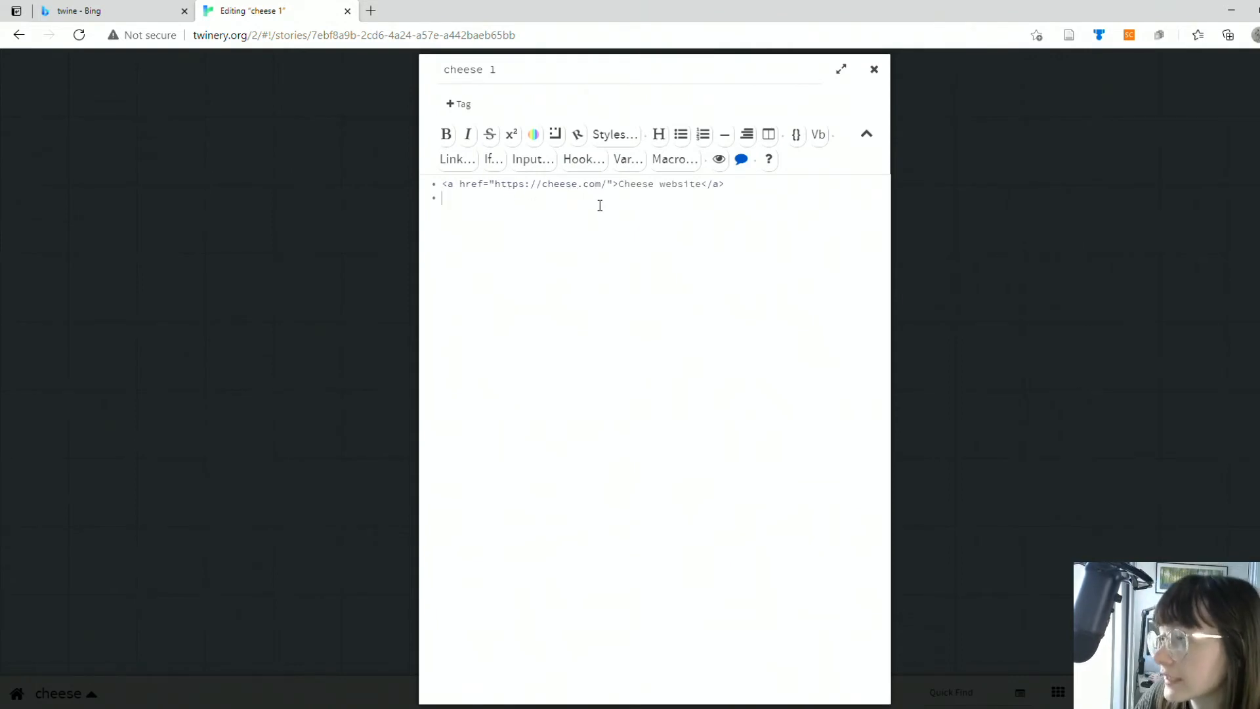
# Examine the opening tag, URL, link text and closing tag of the Cheese website link, and close the cheese 1 passage
pyautogui.click(444, 183)
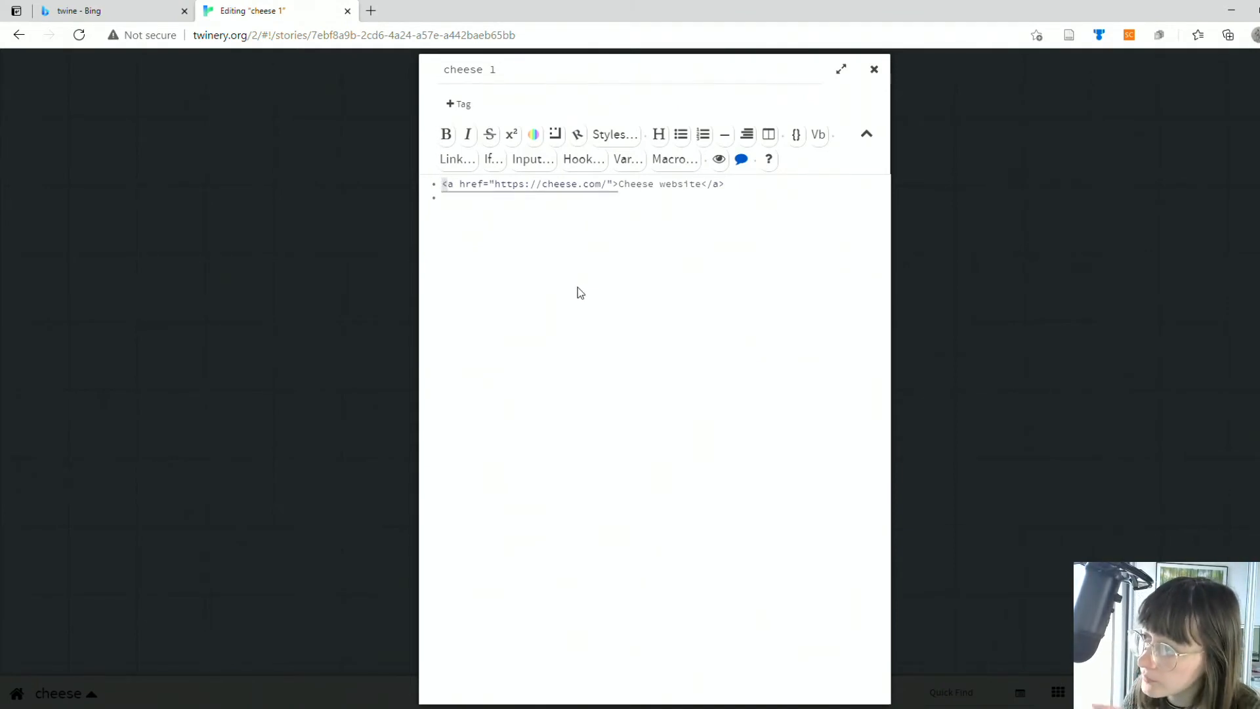
pyautogui.click(544, 280)
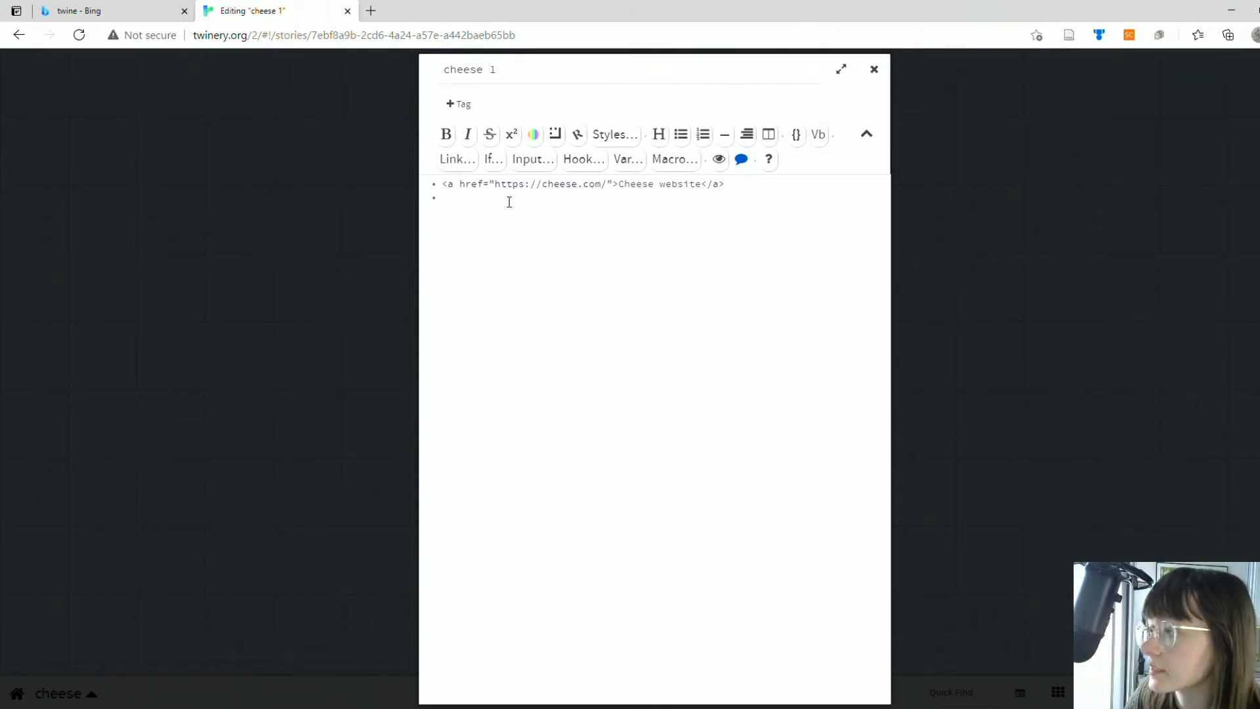
pyautogui.moveTo(495, 184); pyautogui.dragTo(609, 184)
pyautogui.click(631, 214)
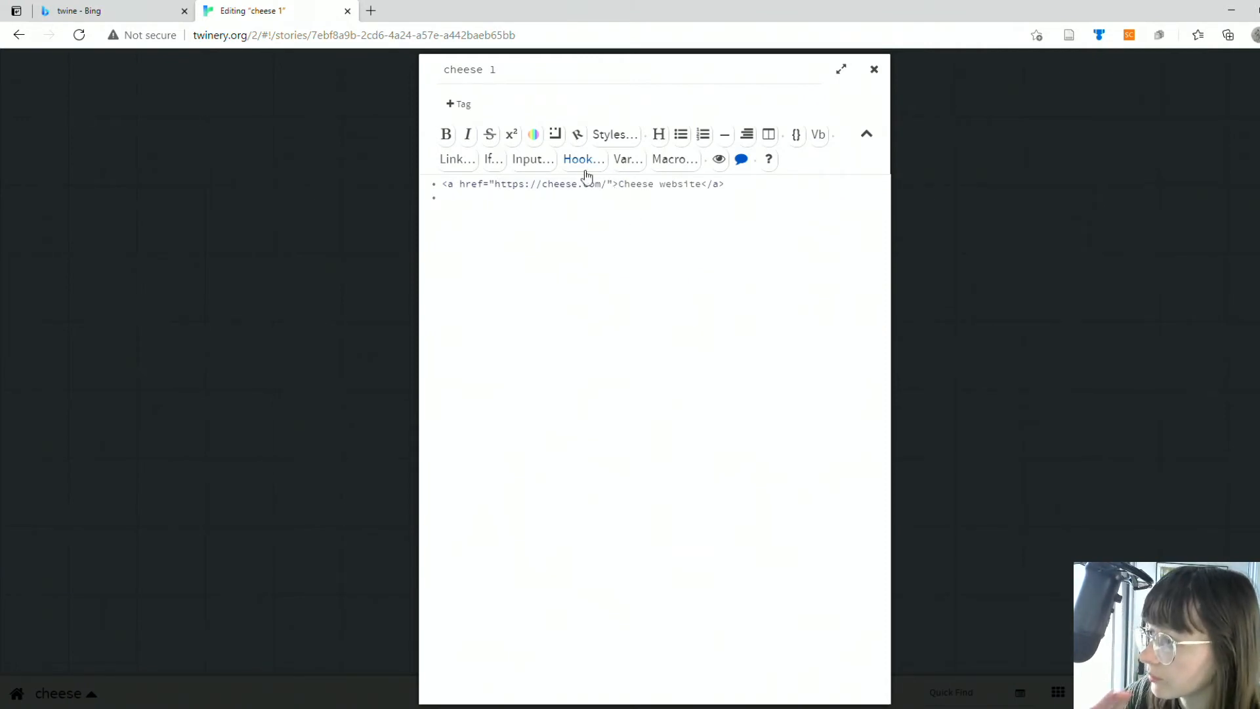
pyautogui.moveTo(619, 184)
pyautogui.mouseDown()
pyautogui.moveTo(700, 186)
pyautogui.moveTo(619, 184)
pyautogui.mouseUp()
pyautogui.click(698, 211)
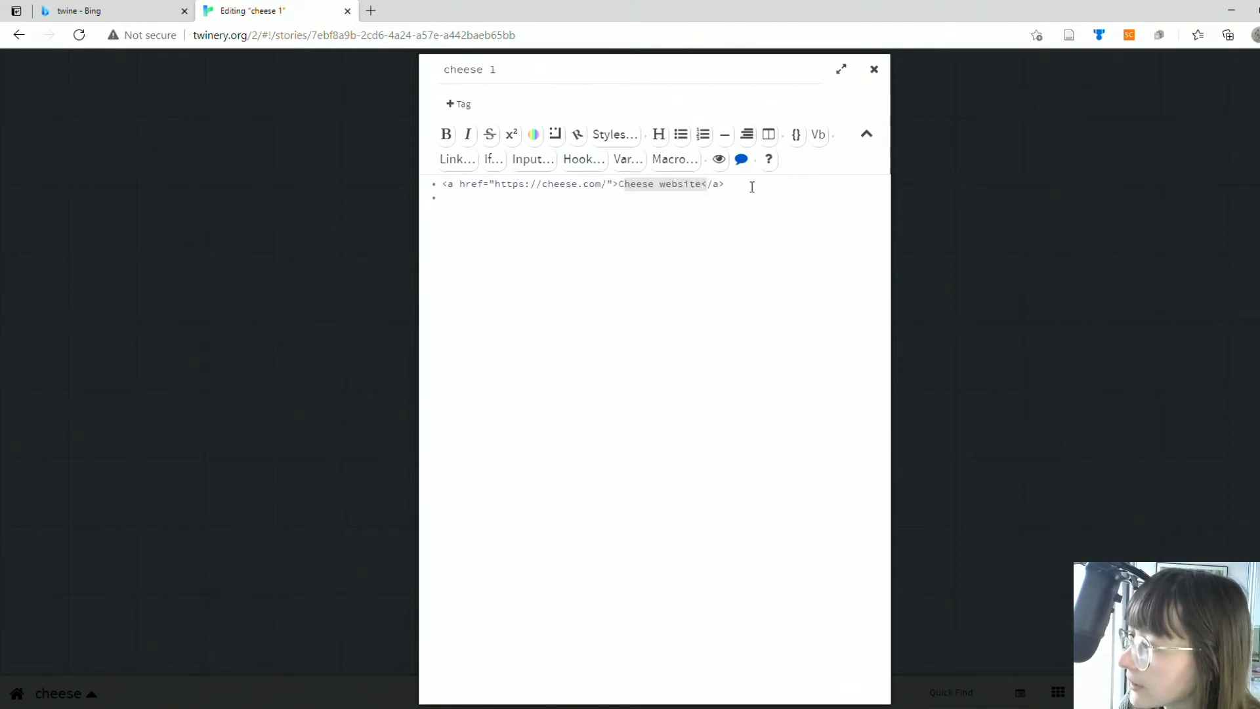
pyautogui.click(715, 230)
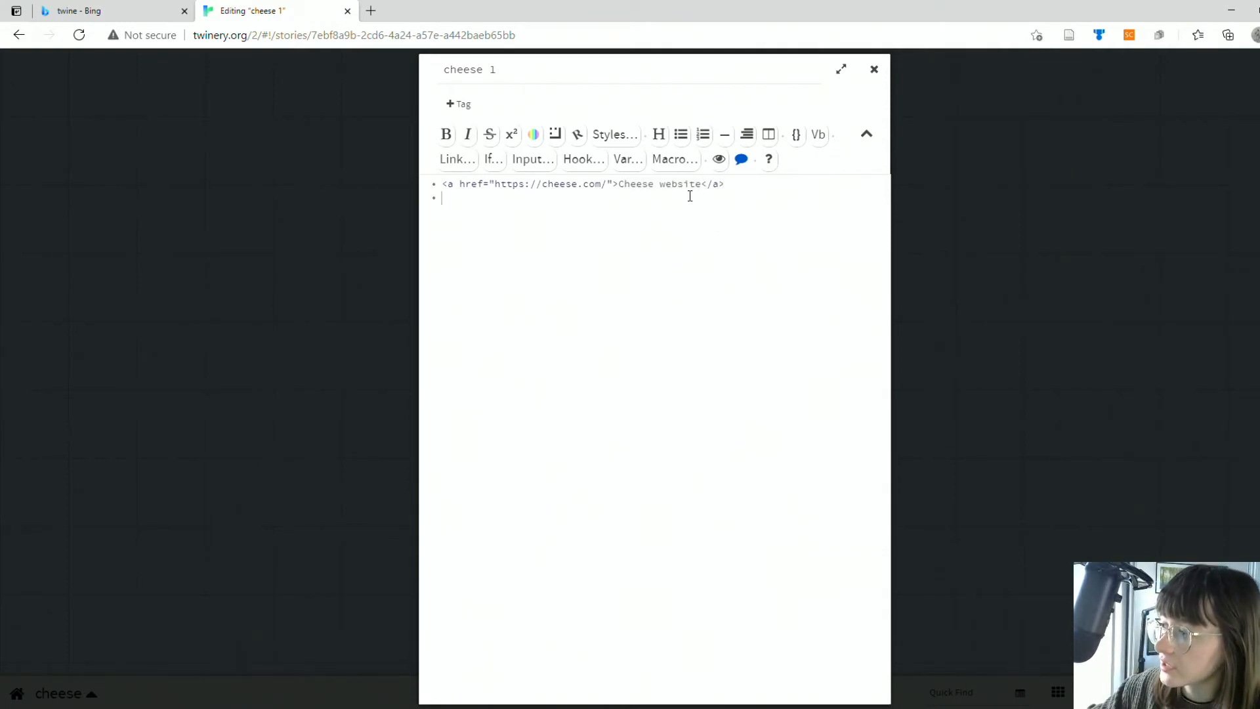
pyautogui.click(738, 190)
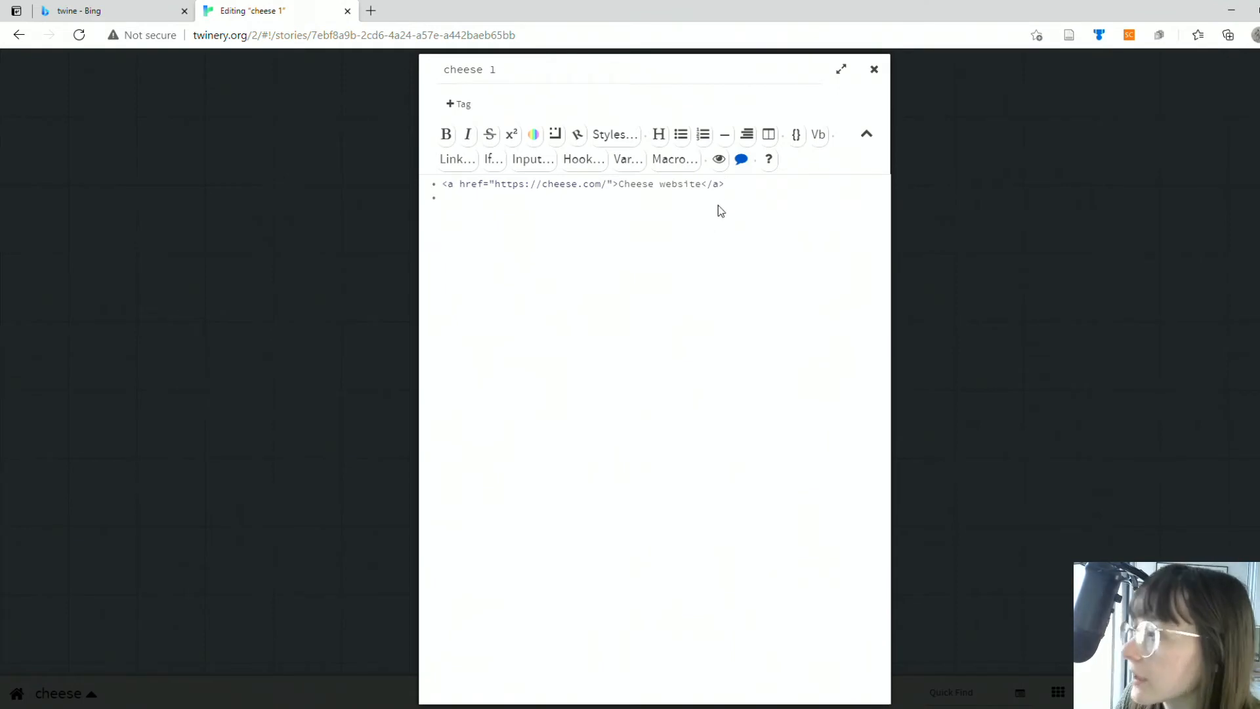
pyautogui.click(743, 195)
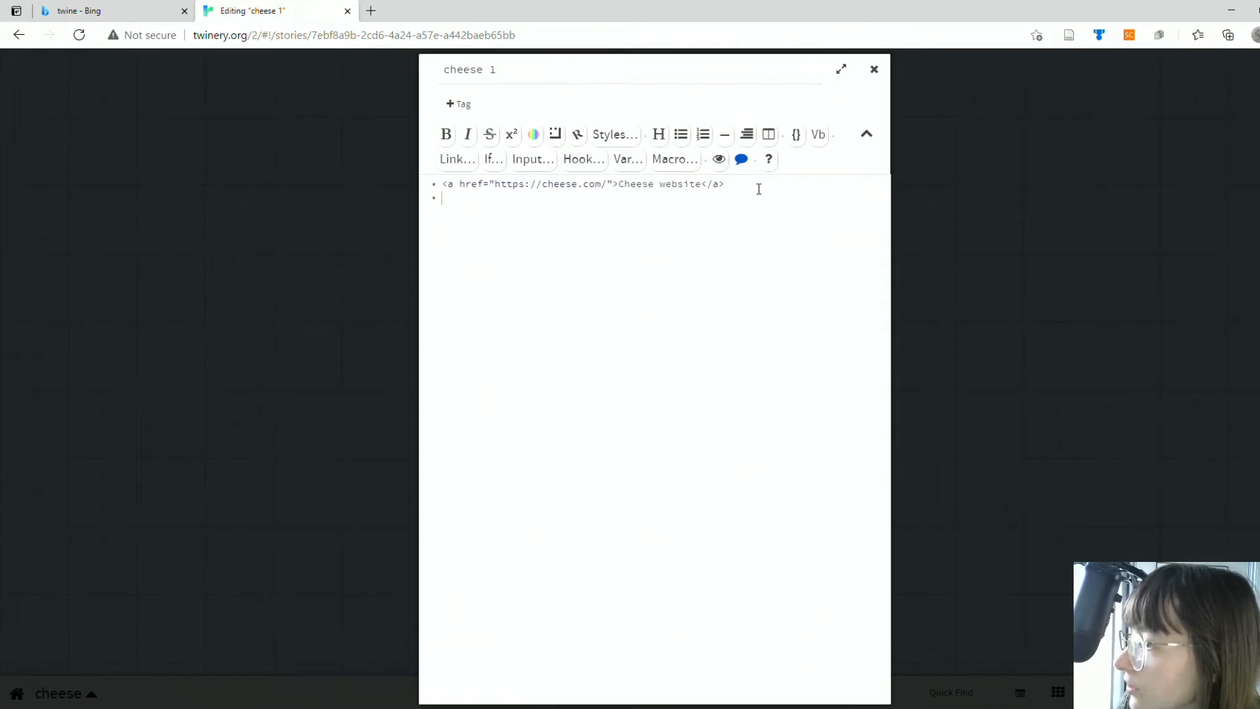
pyautogui.click(874, 67)
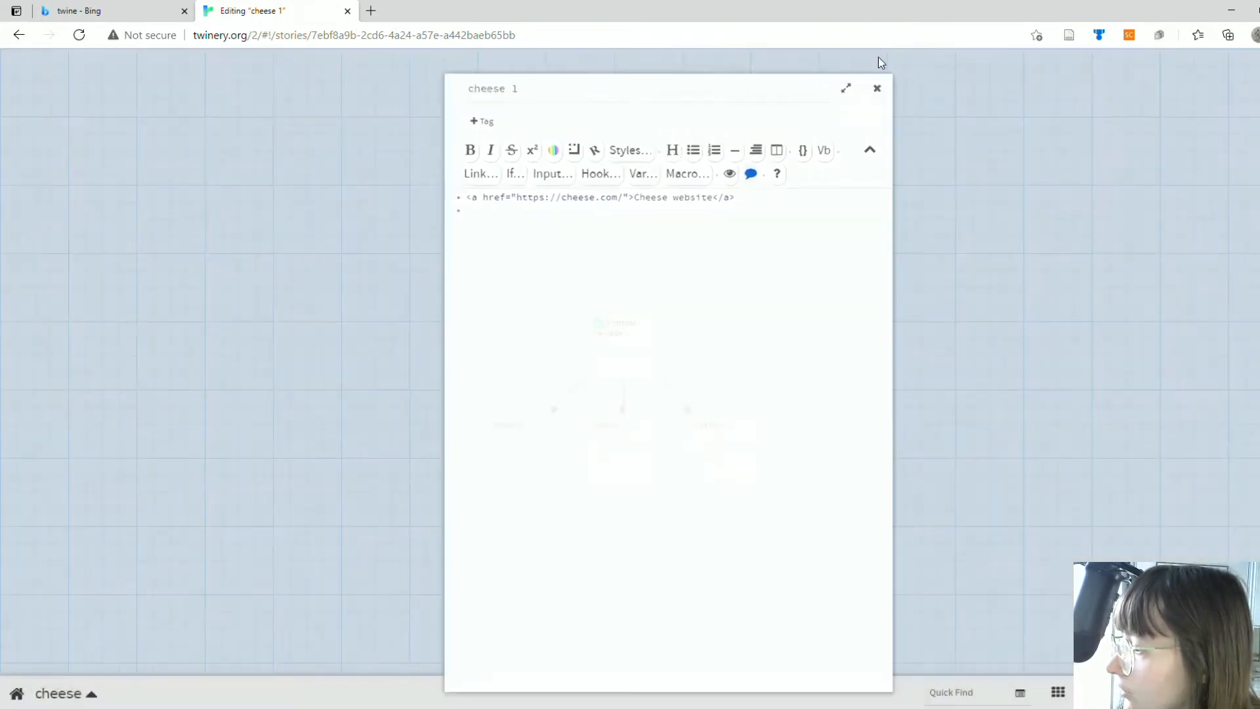
# Test the story from cheese 1, follow the Cheese website link, look through the site and return to the story map
pyautogui.click(536, 494)
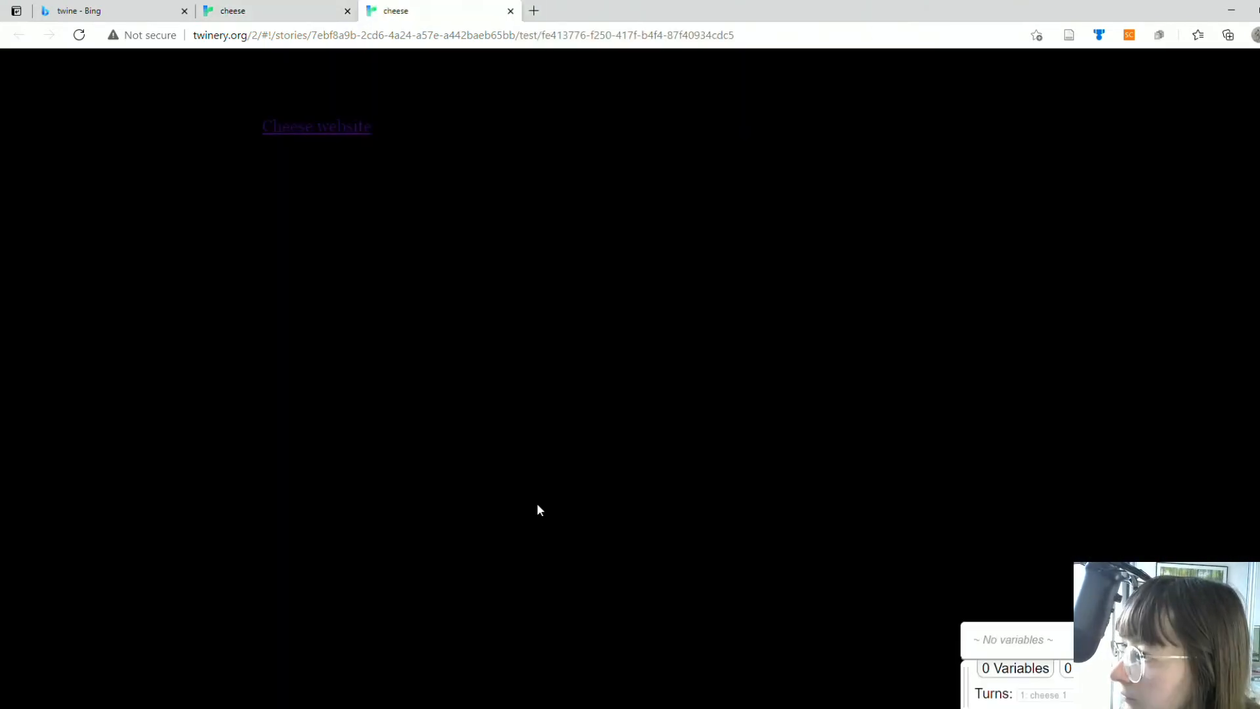
pyautogui.click(330, 131)
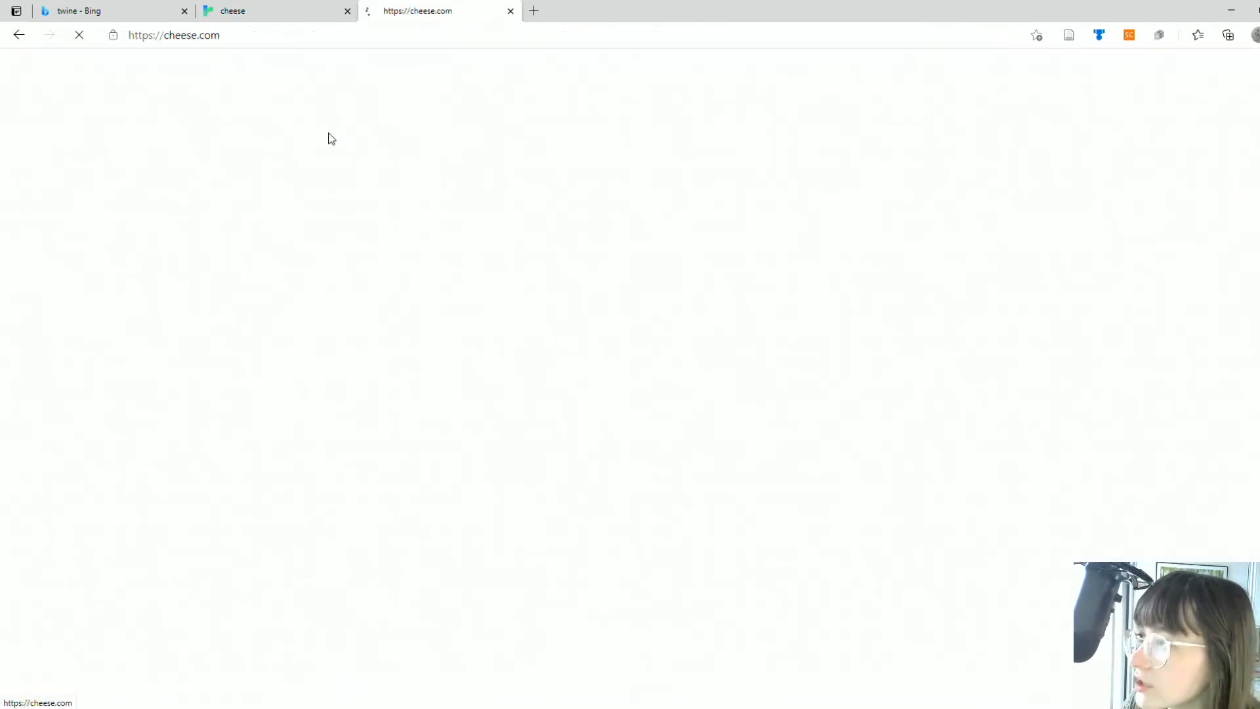
pyautogui.scroll(-9, 413, 131)
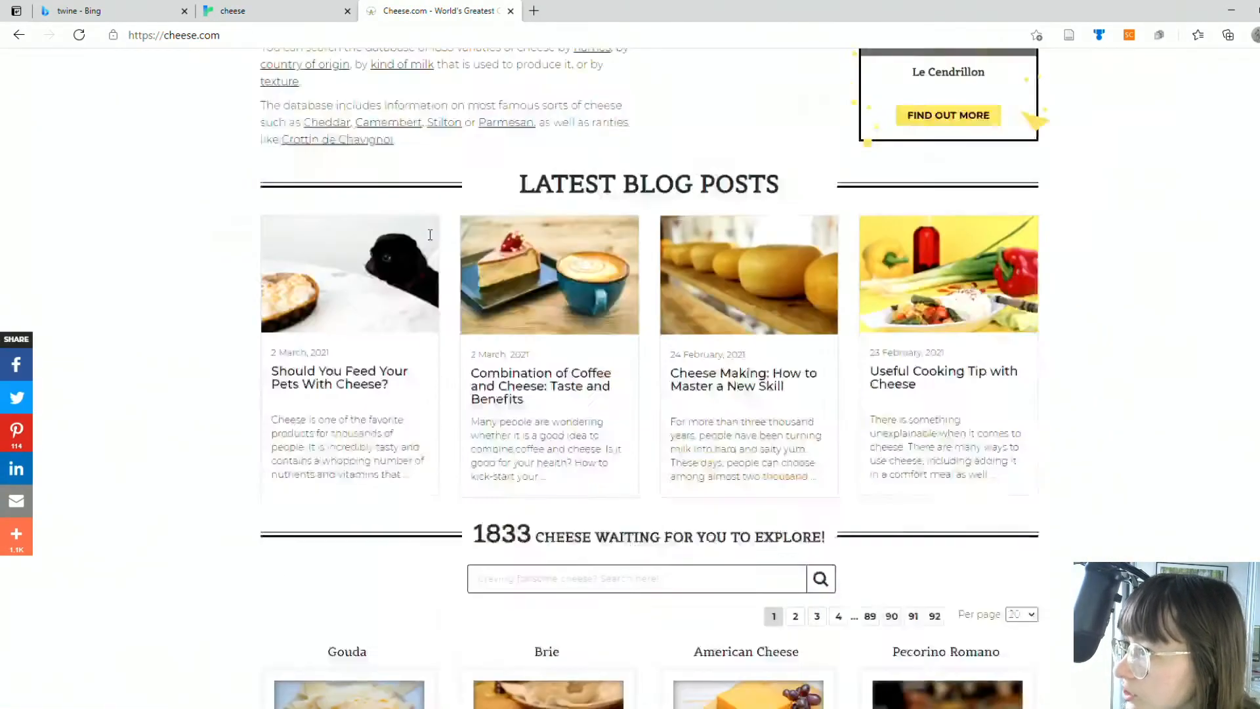
pyautogui.scroll(9, 412, 130)
pyautogui.scroll(1, 411, 130)
pyautogui.click(262, 10)
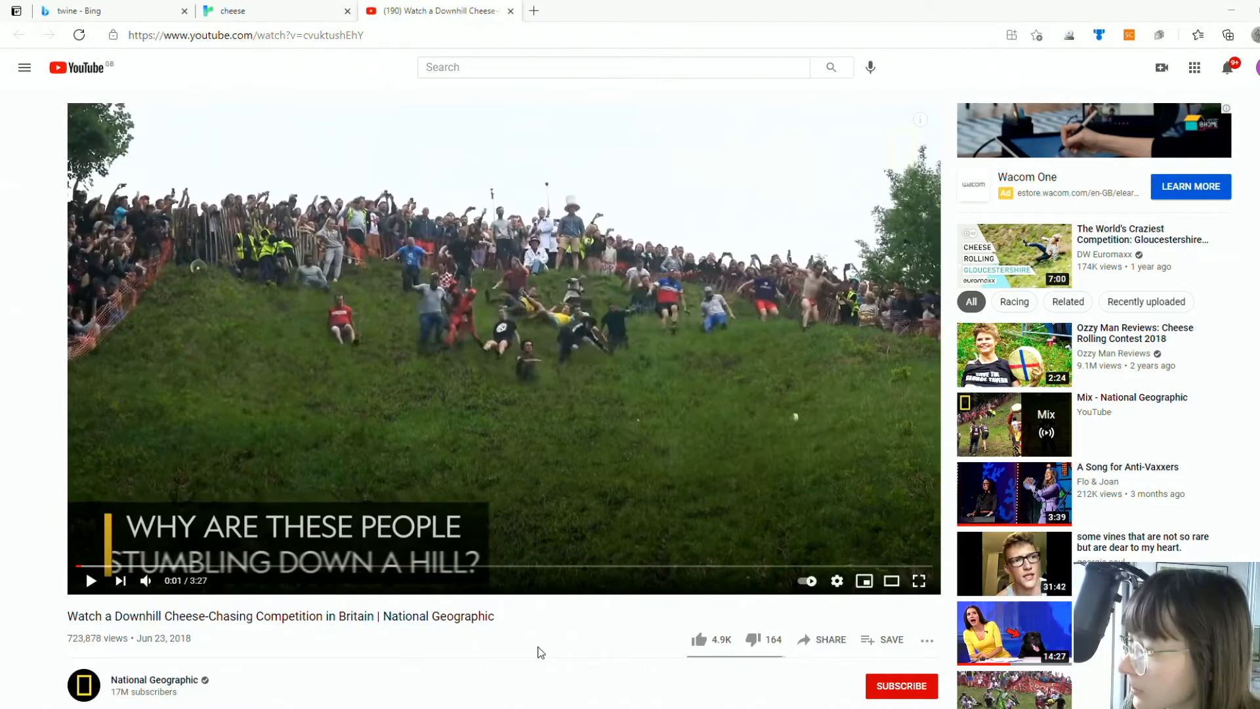
# Open the embed code in the sharing options of the YouTube video "Watch a Downhill Cheese-Chasing Competition in Britain"
pyautogui.scroll(-2, 546, 640)
pyautogui.scroll(2, 546, 640)
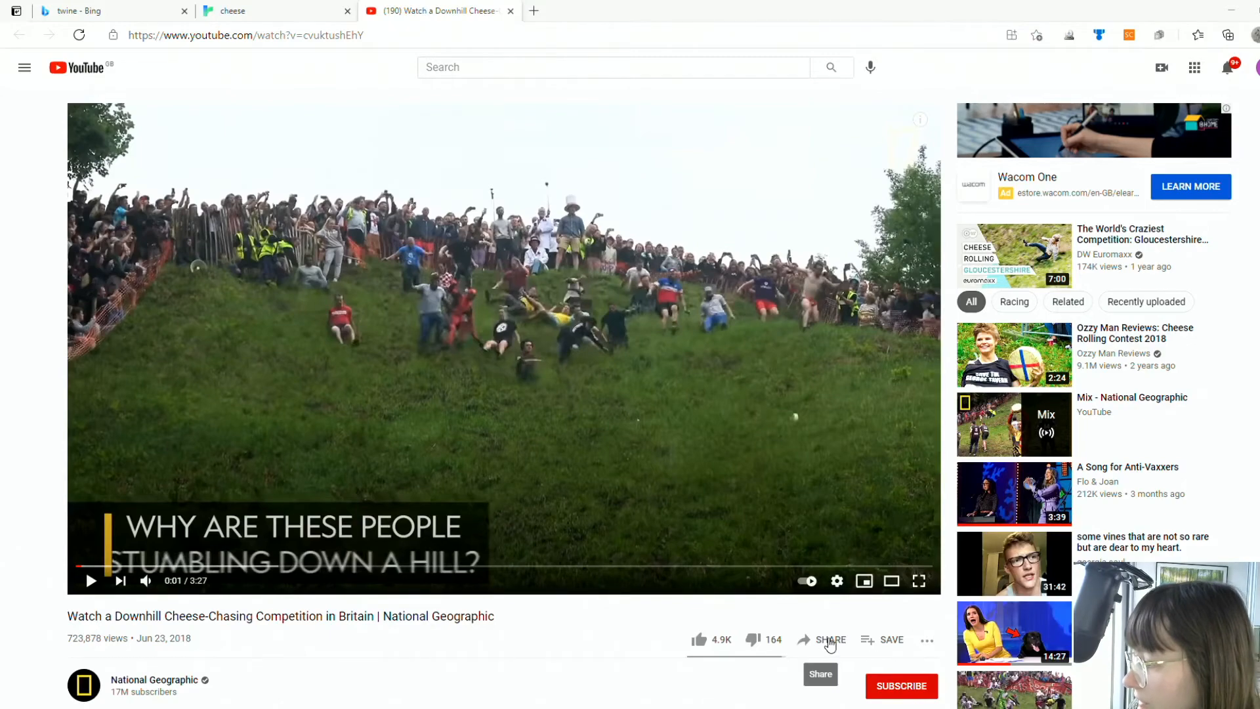
pyautogui.click(830, 643)
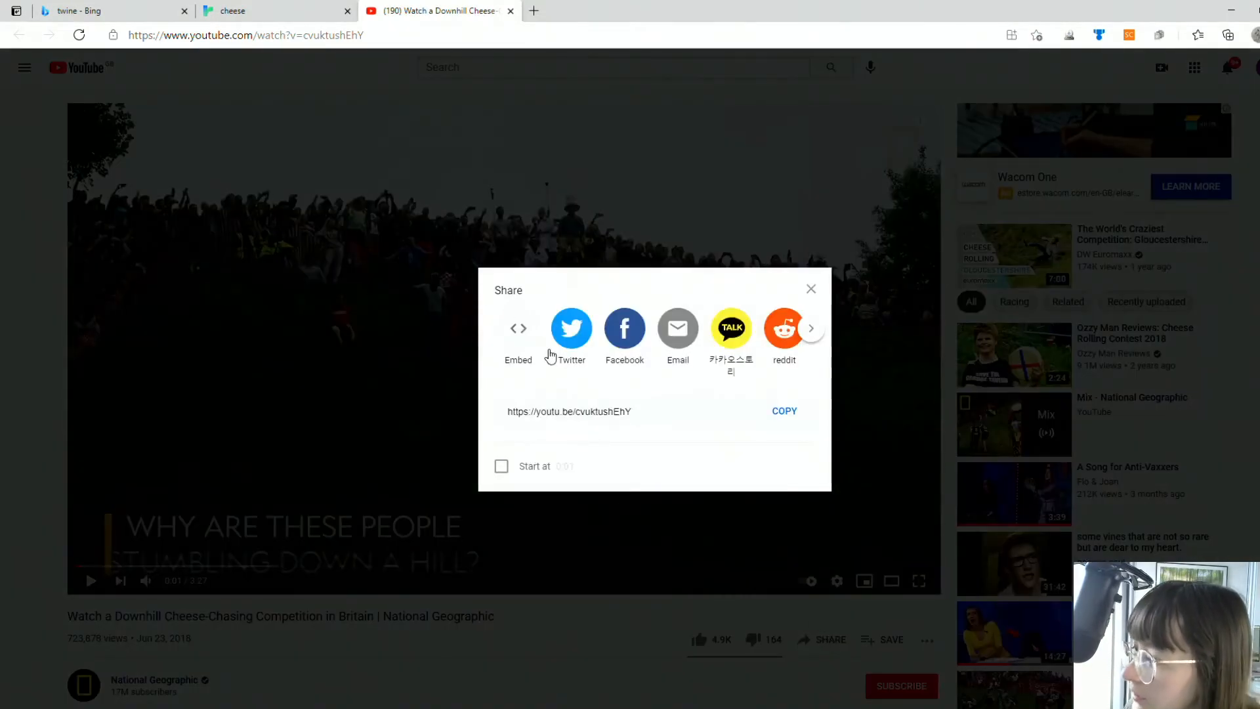
pyautogui.click(518, 329)
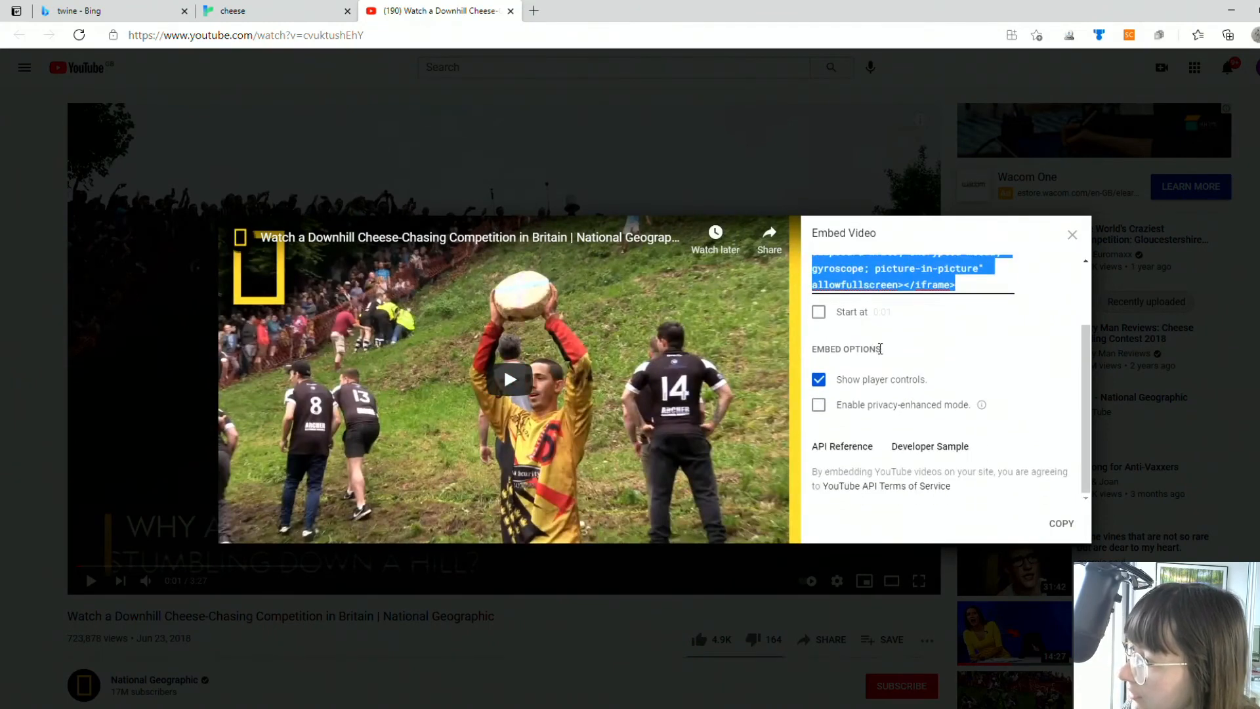
# Examine the iframe embed code, especially its width value, and the embed options below it
pyautogui.click(868, 273)
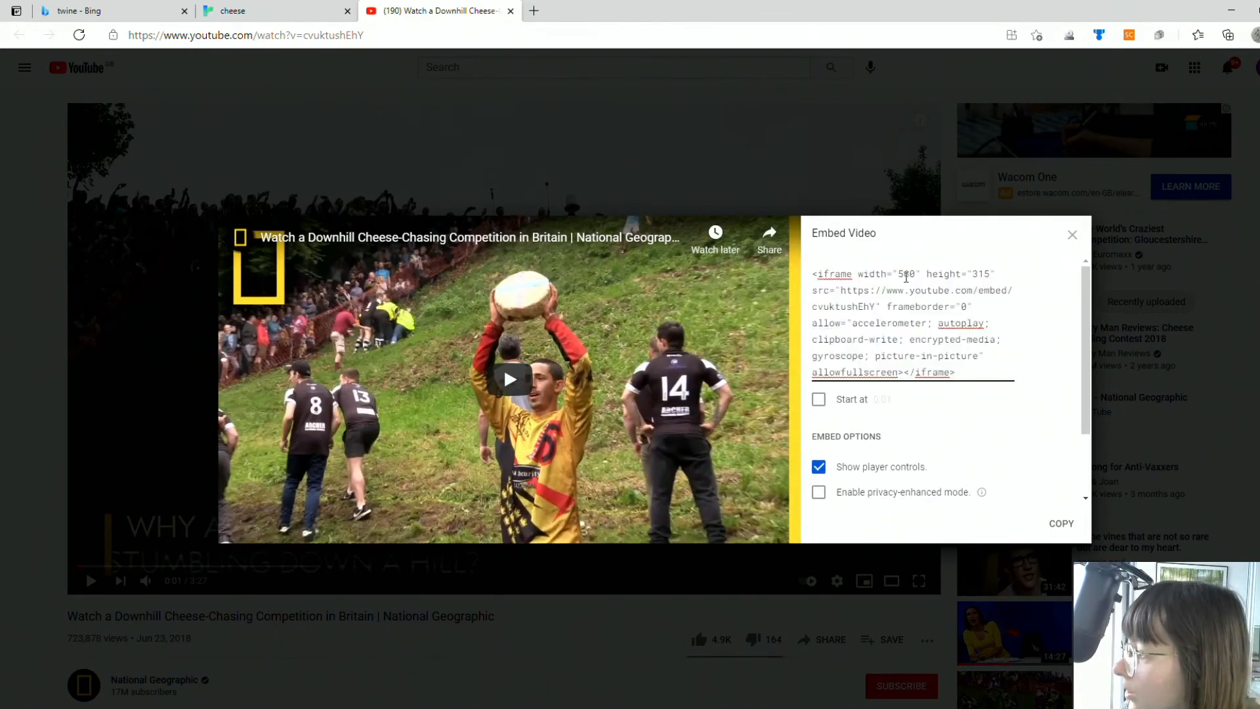
pyautogui.click(906, 276)
pyautogui.click(964, 298)
pyautogui.click(908, 275)
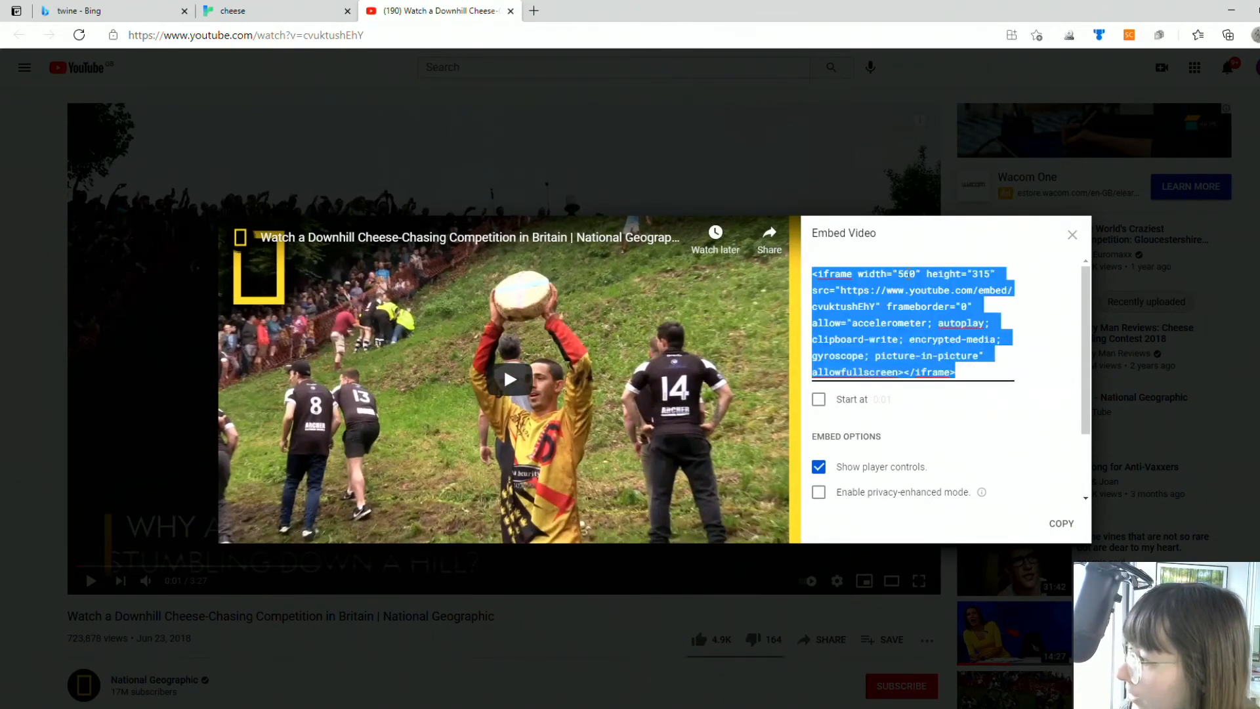
pyautogui.click(900, 269)
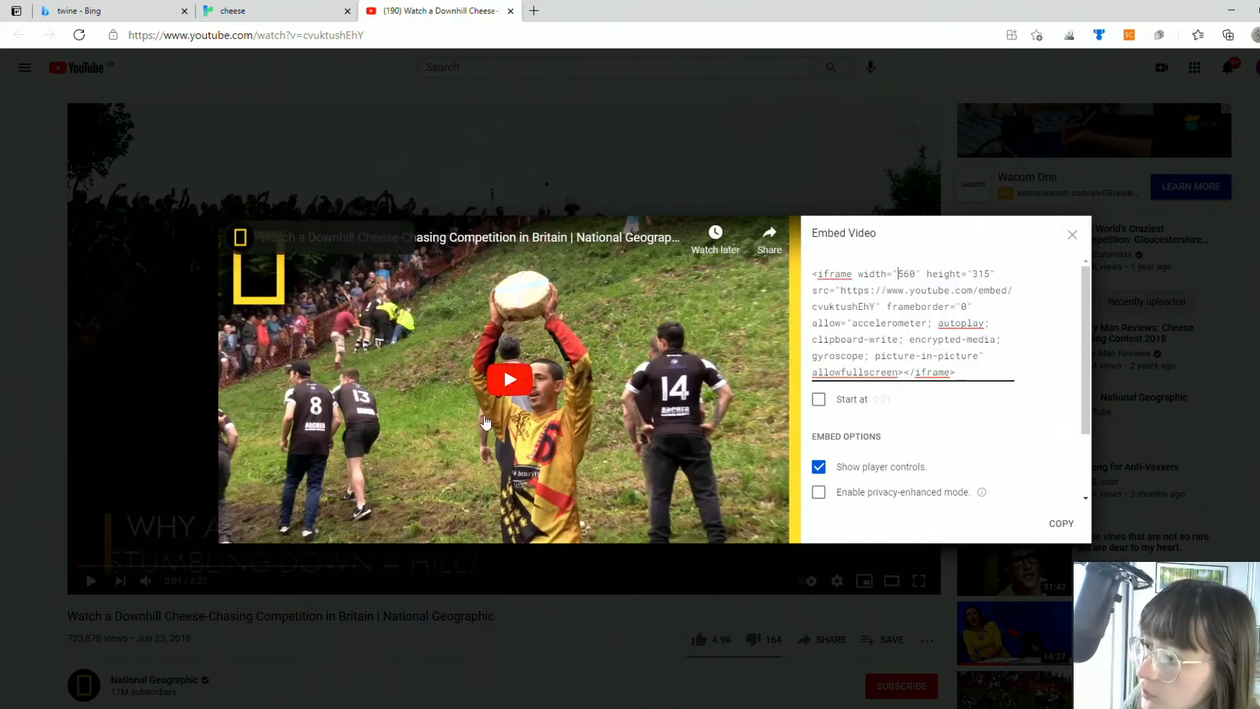
pyautogui.scroll(-1, 903, 304)
pyautogui.scroll(-1, 904, 304)
pyautogui.scroll(2, 903, 304)
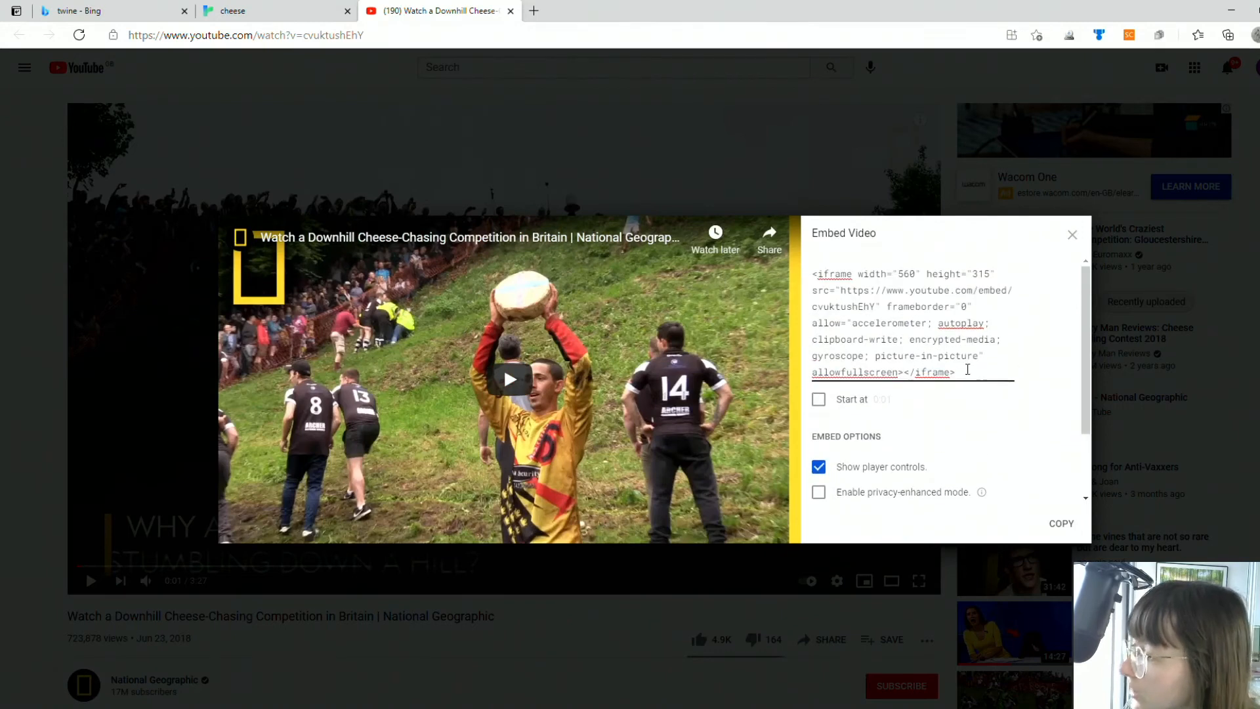
# Copy the video's complete iframe embed code
pyautogui.click(957, 365)
pyautogui.rightClick(931, 332)
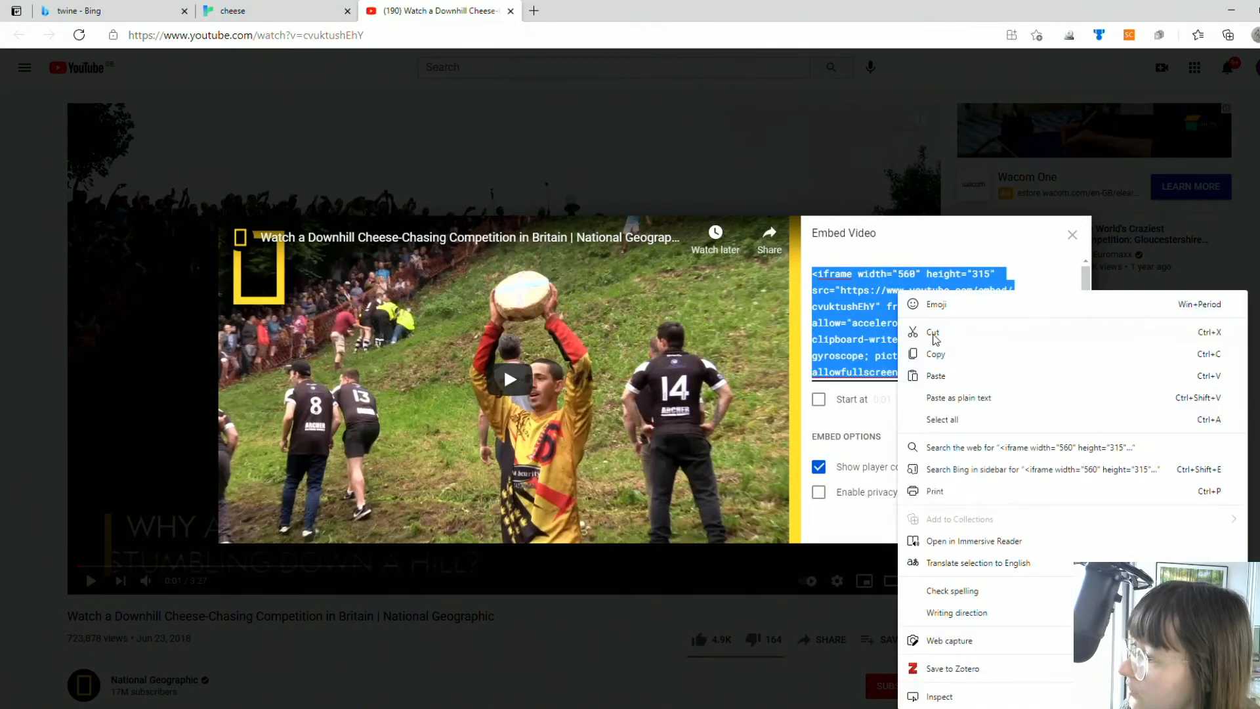
pyautogui.click(928, 355)
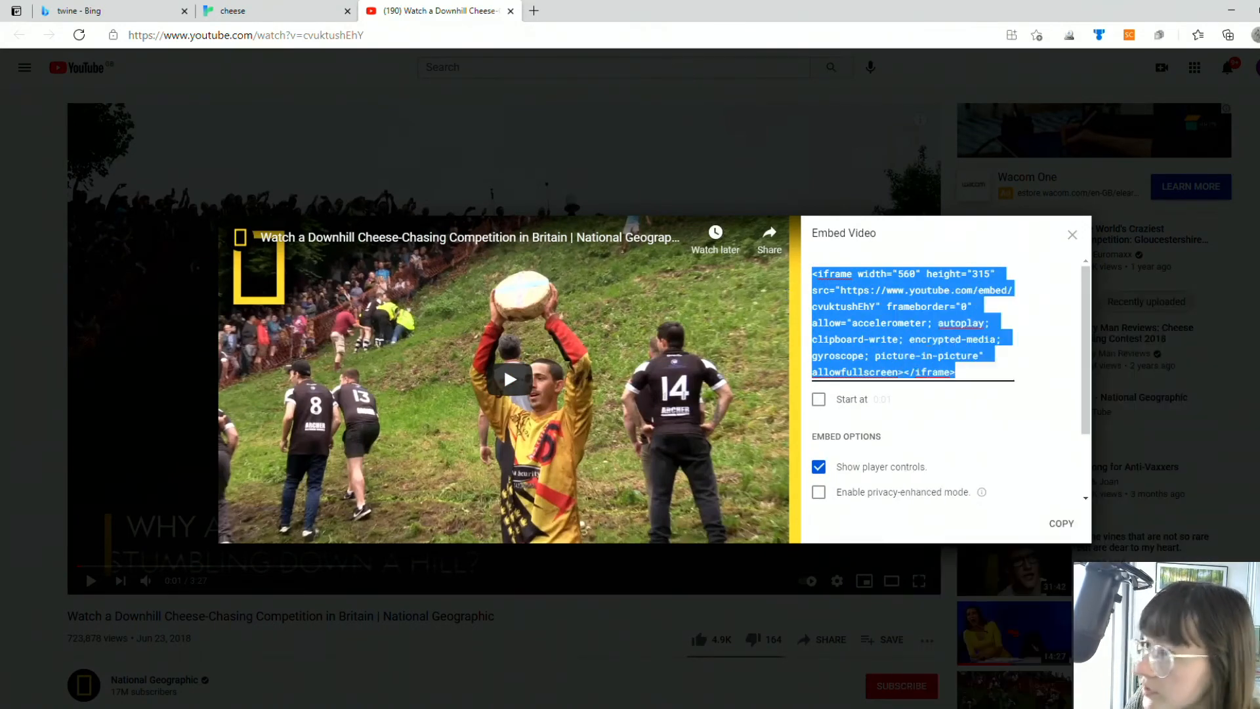
# Back in the Twine story, replace the cheese 2 passage's placeholder text with the copied iframe code, close it and test from cheese 2
pyautogui.click(274, 8)
pyautogui.doubleClick(644, 471)
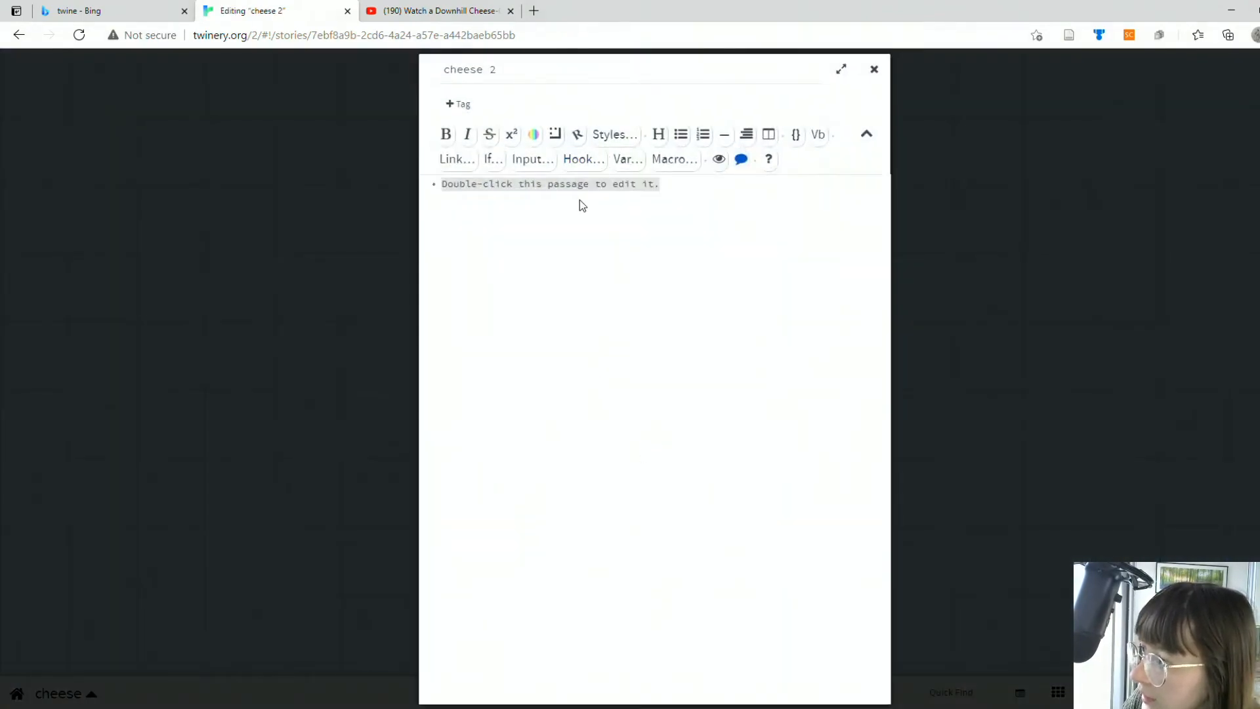
pyautogui.rightClick(580, 204)
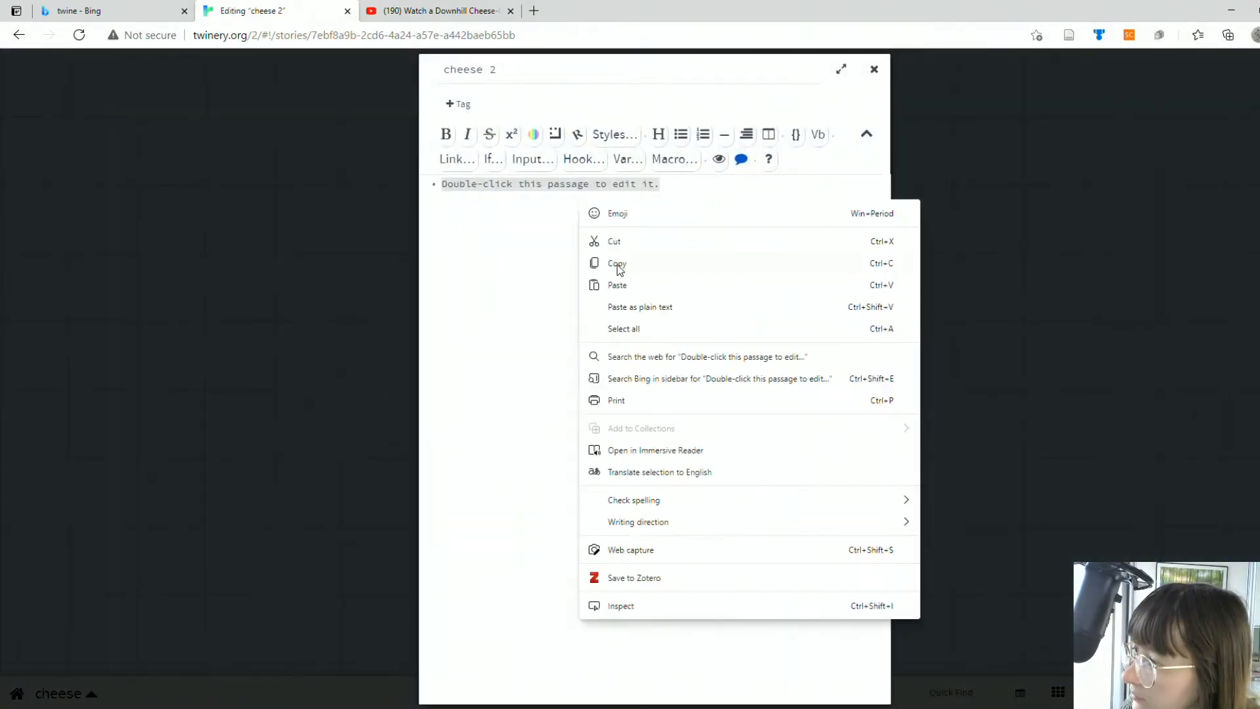
pyautogui.click(618, 284)
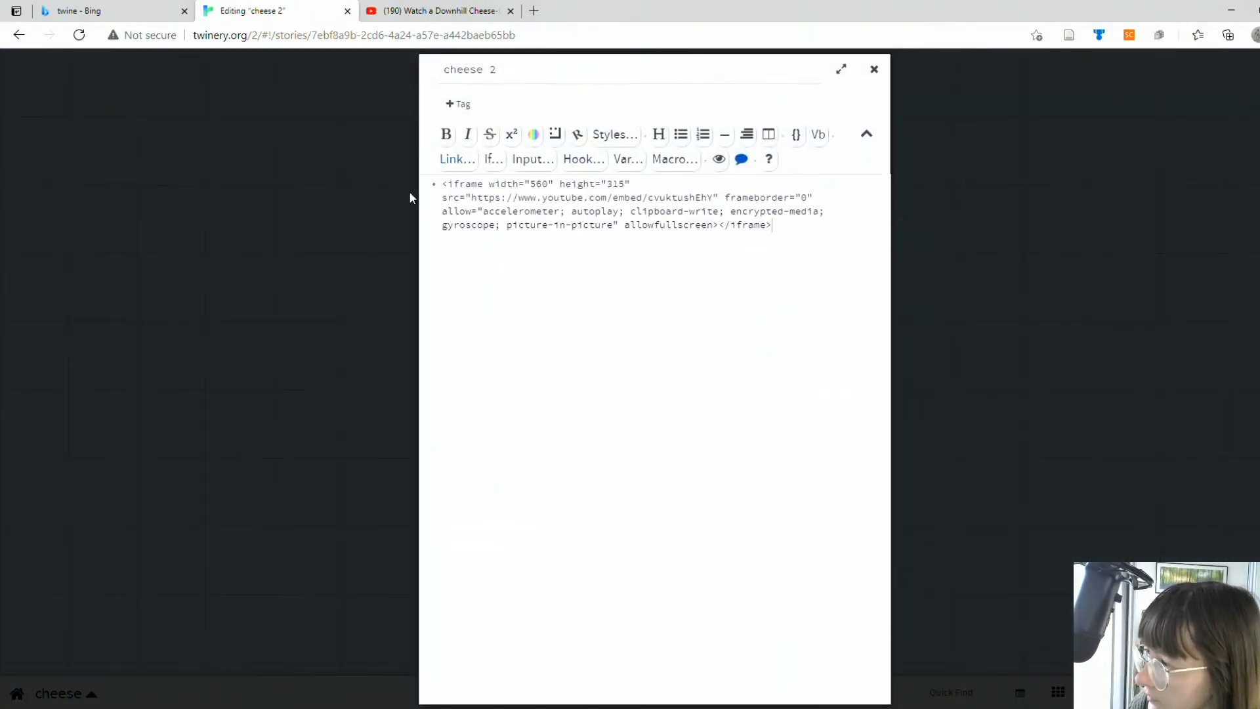
pyautogui.click(876, 74)
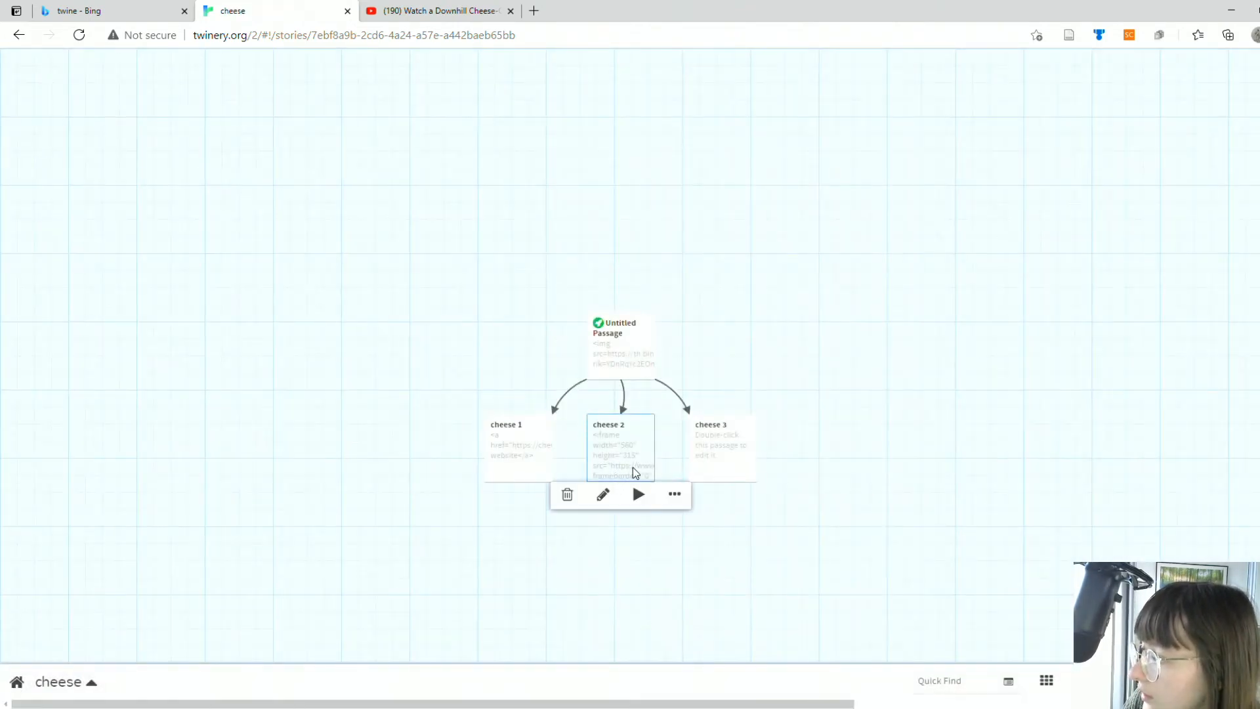
pyautogui.click(639, 496)
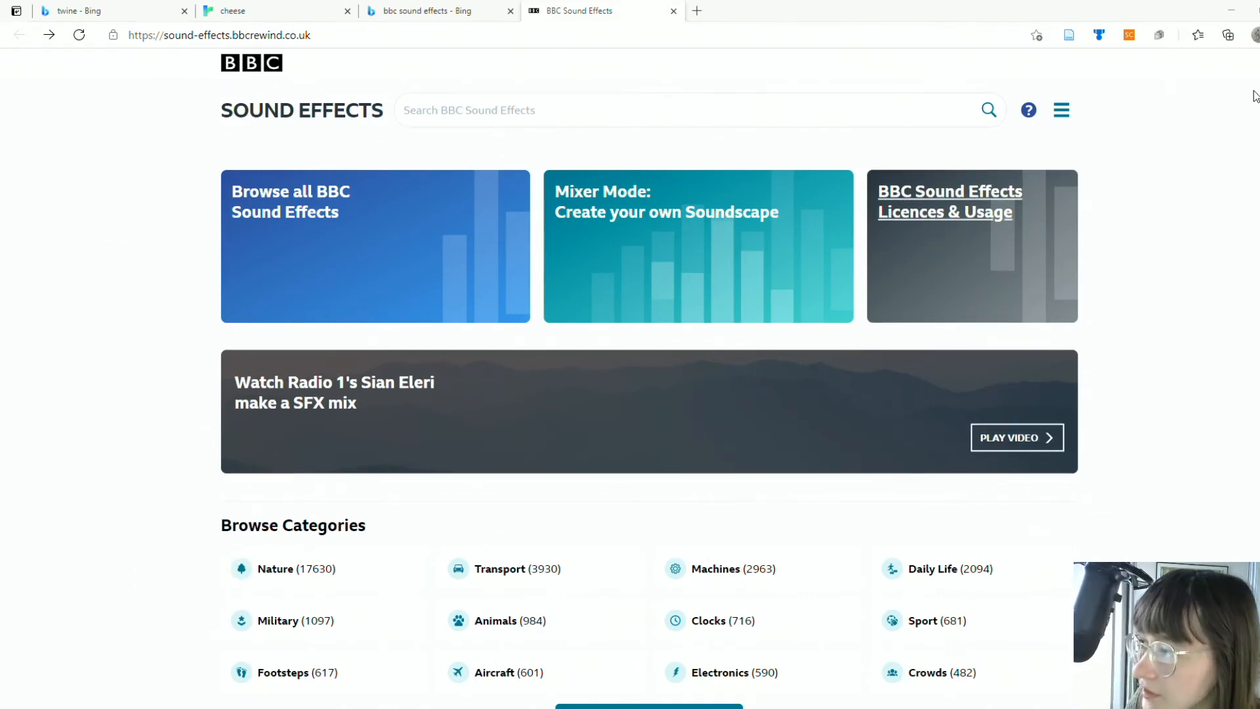
# Look over the BBC Sound Effects home page and search its library for "countryside3"
pyautogui.click(628, 108)
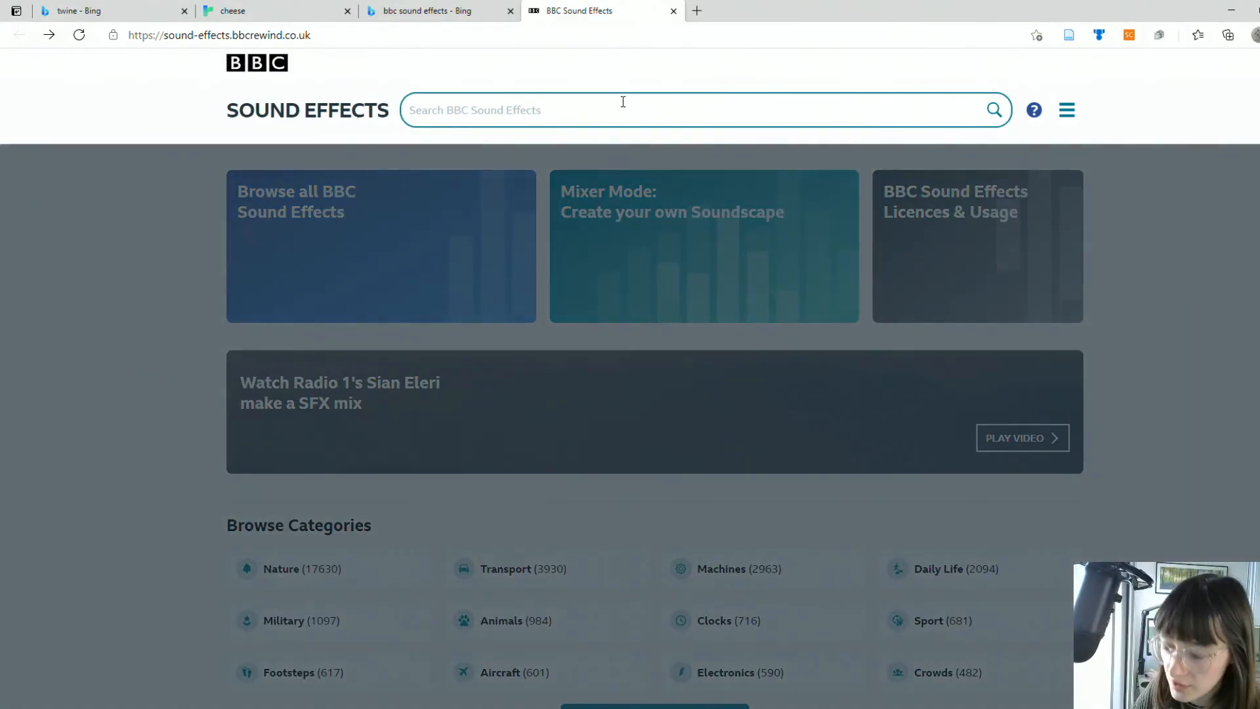
pyautogui.click(90, 410)
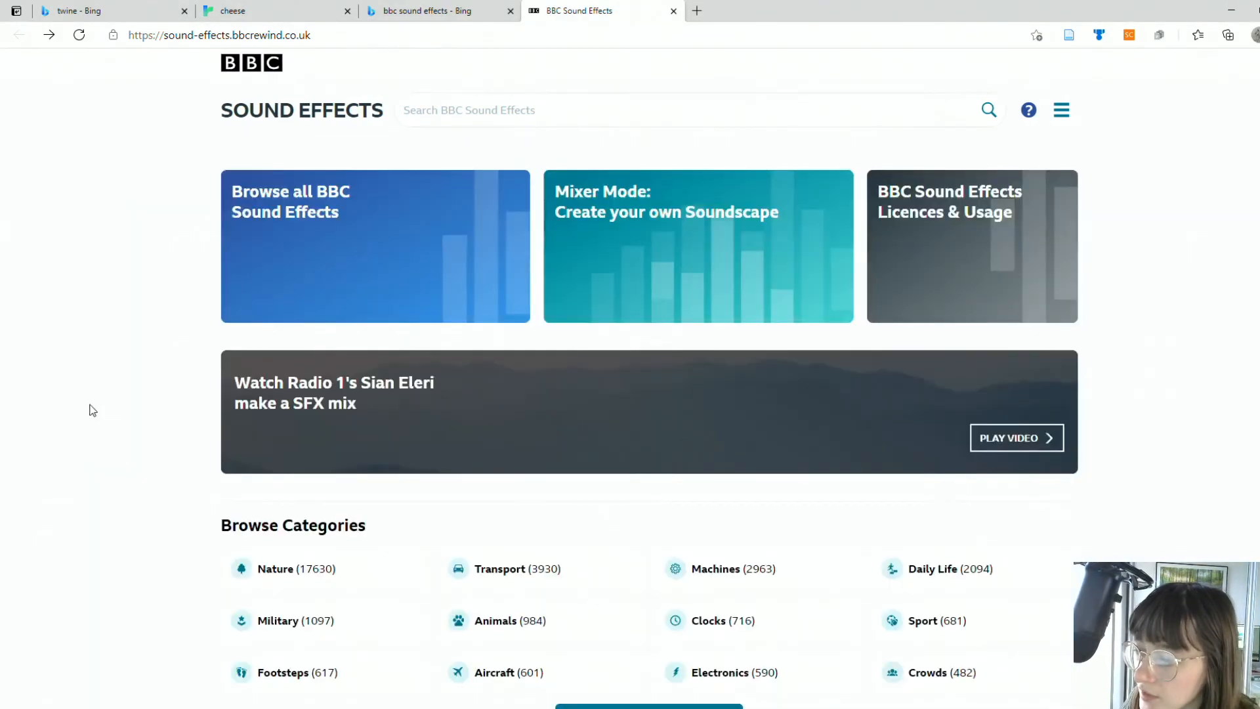
pyautogui.scroll(-3, 809, 450)
pyautogui.scroll(3, 839, 440)
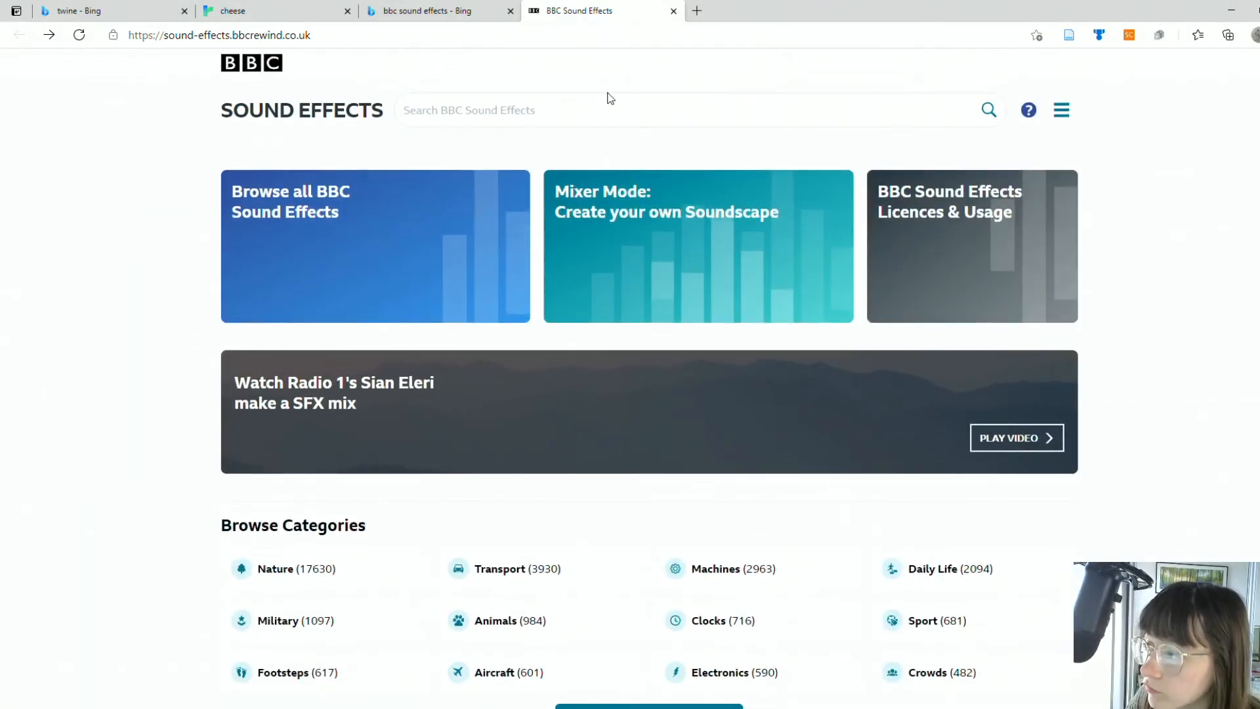
pyautogui.click(626, 103)
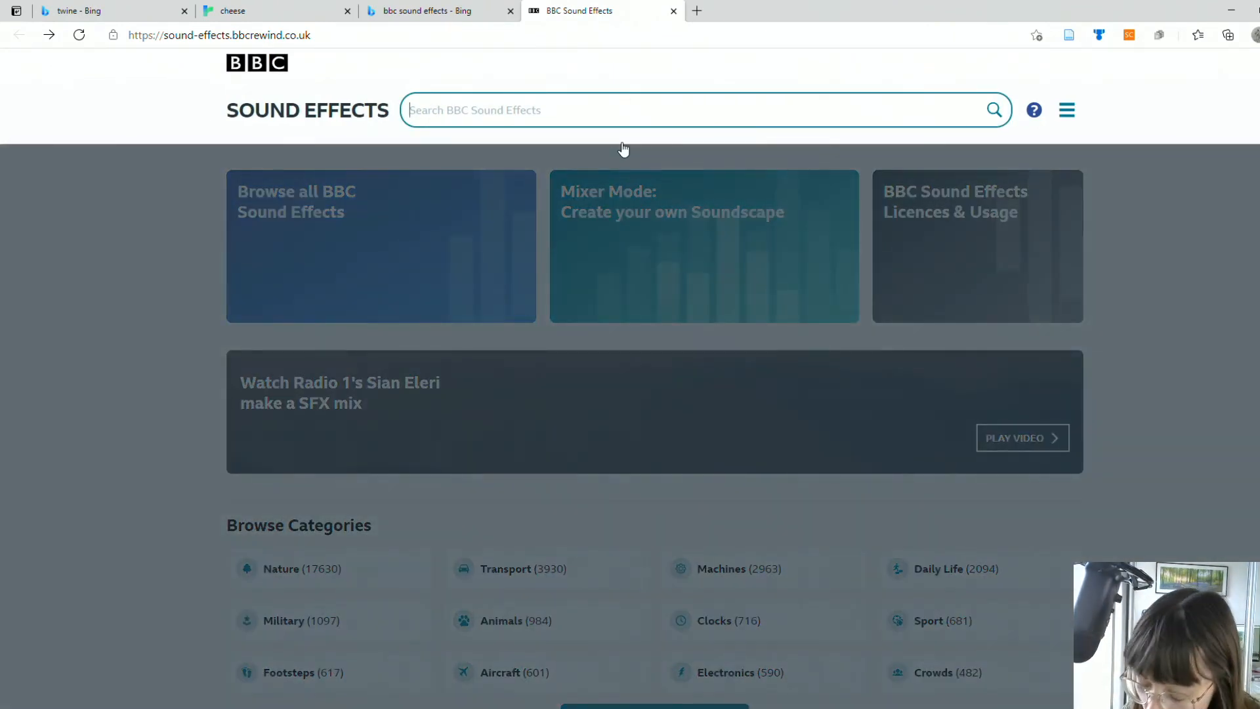
pyautogui.write('countryside3')
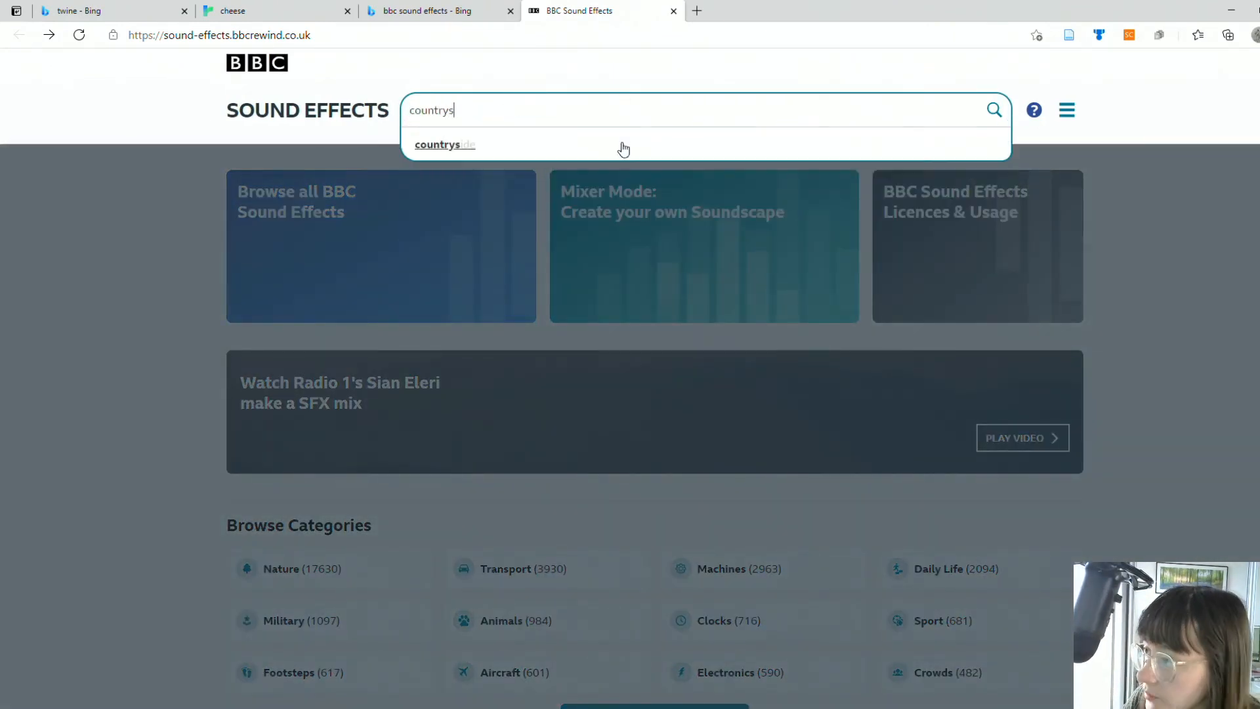
pyautogui.press('Return')
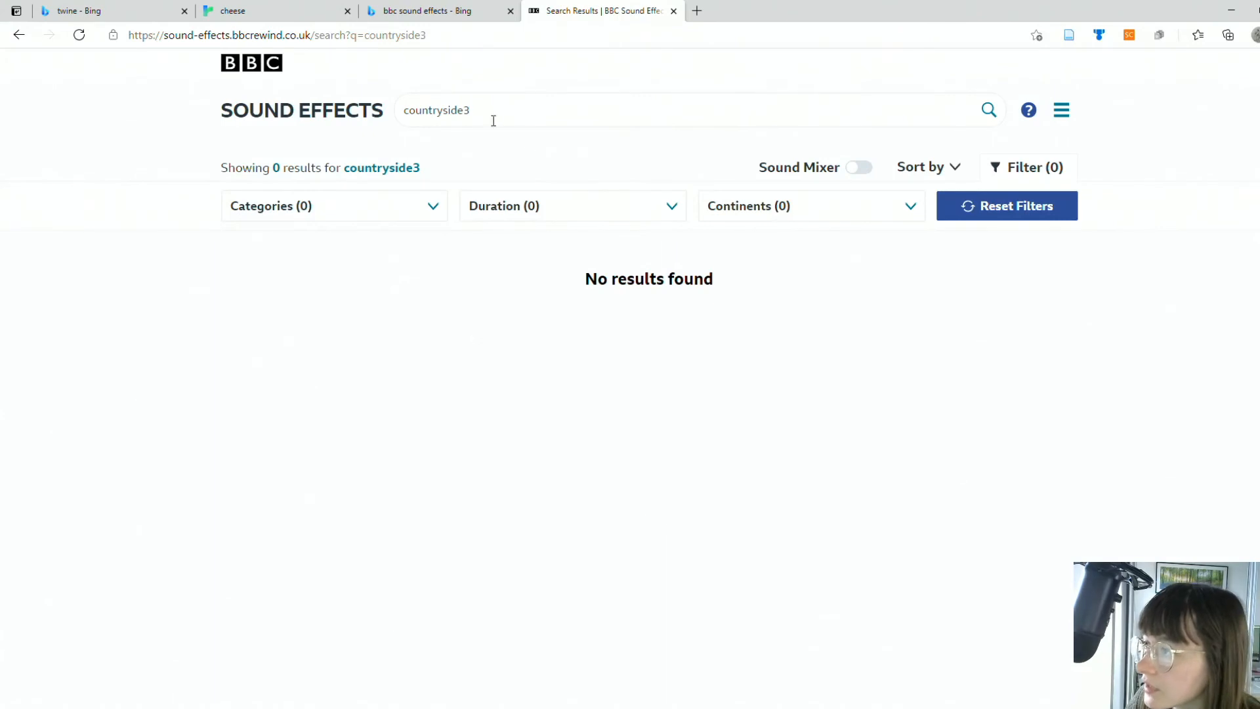
# Correct the sound search to "countryside" and expand the details of the first result, "countryside - summer"
pyautogui.moveTo(470, 110); pyautogui.dragTo(487, 107)
pyautogui.press('BackSpace')
pyautogui.press('Return')
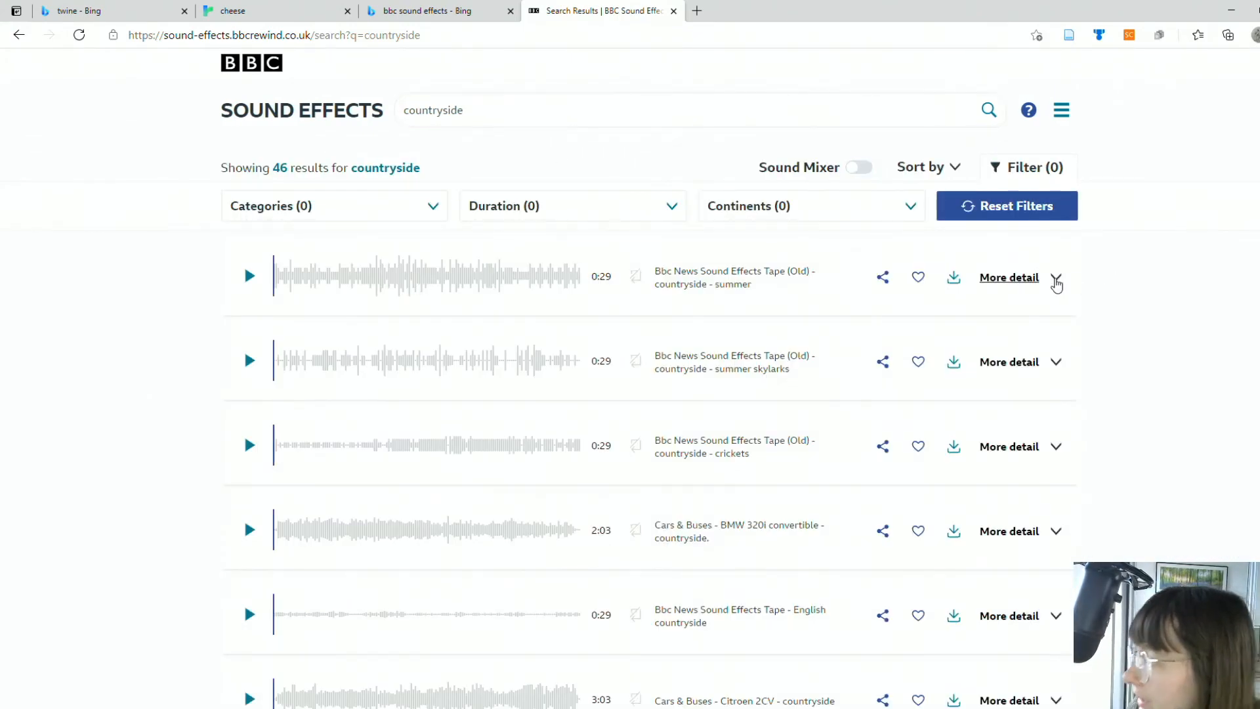
pyautogui.click(1053, 280)
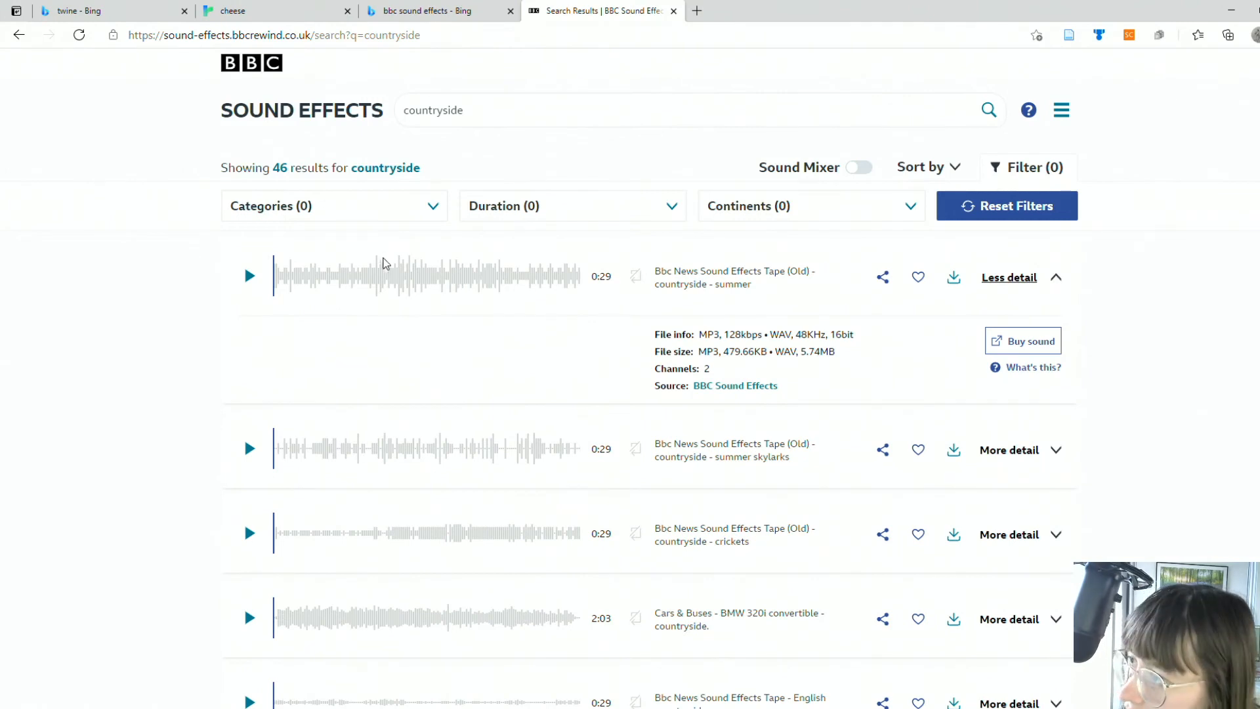
pyautogui.rightClick(449, 288)
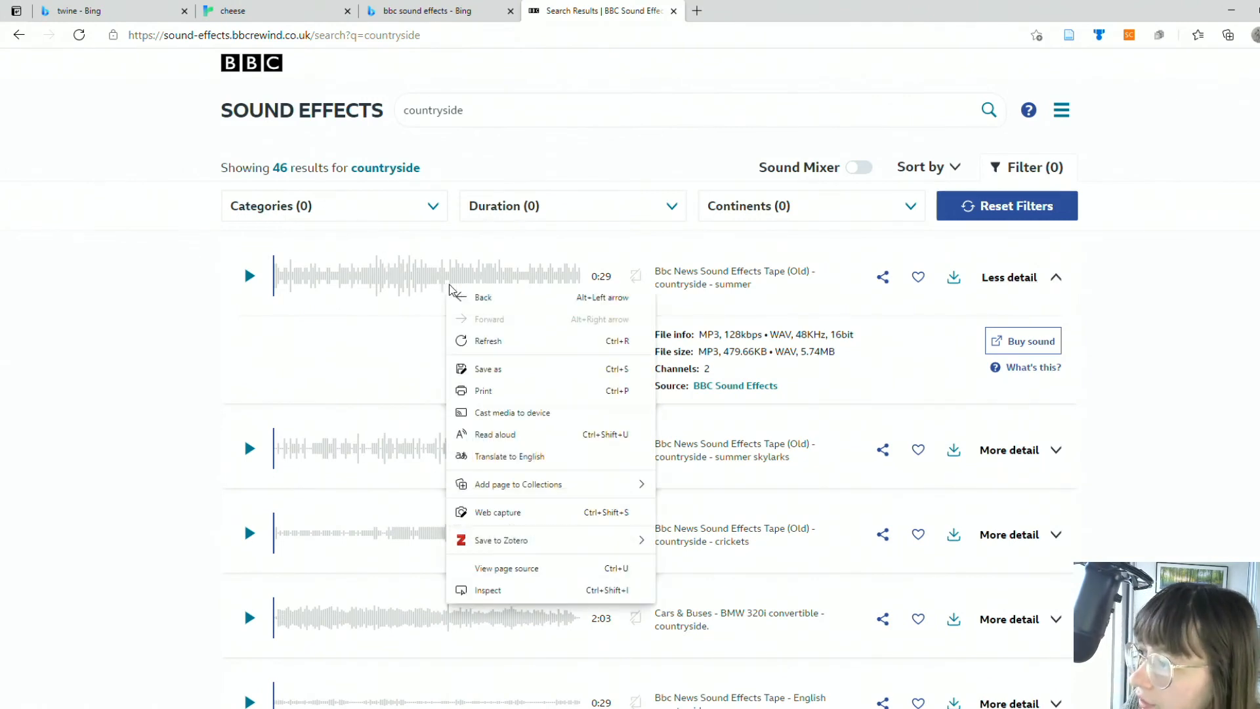
pyautogui.click(128, 292)
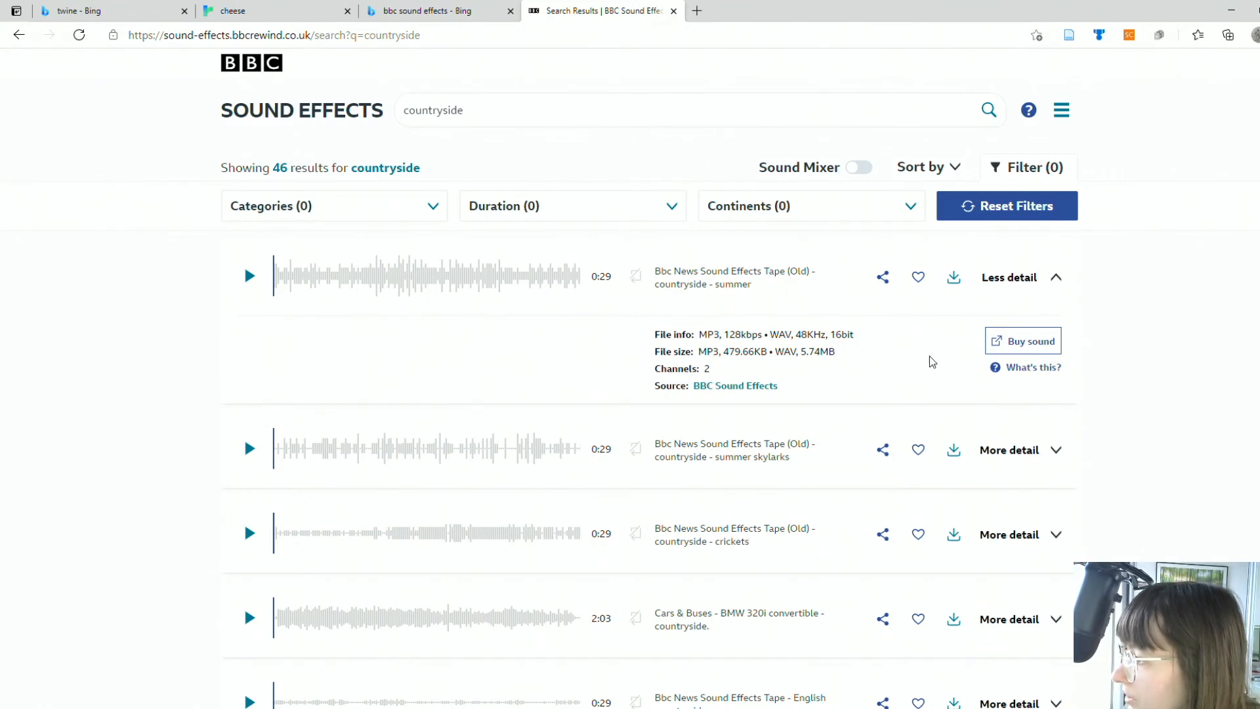
pyautogui.rightClick(469, 280)
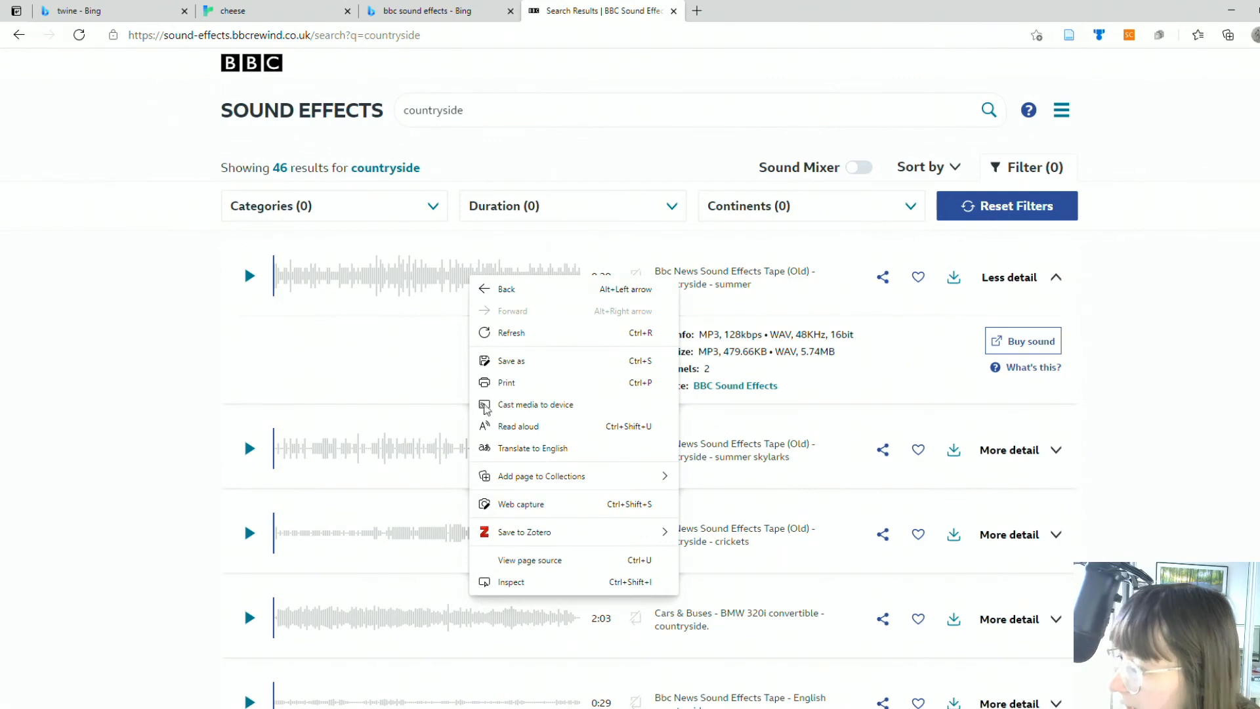
pyautogui.click(521, 562)
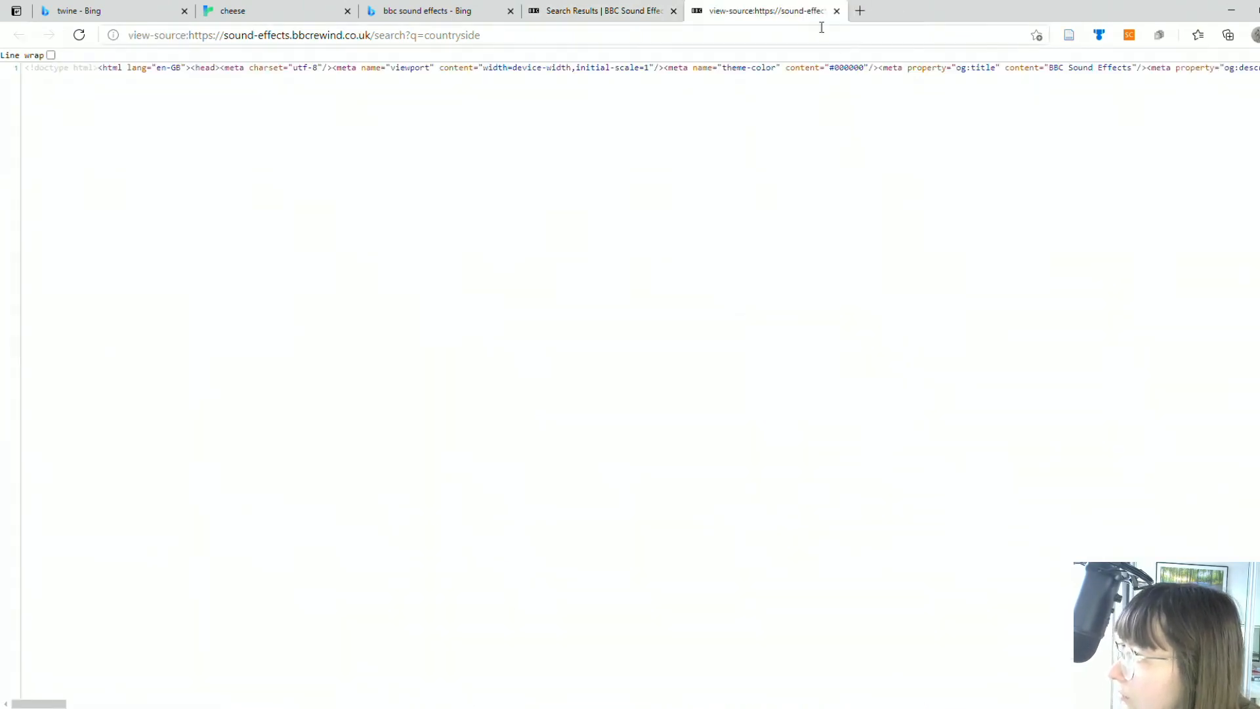
pyautogui.click(836, 11)
# Inspect the "countryside - summer" waveform's page elements and copy the audio element's src attribute with the 0009032.mp3 address
pyautogui.rightClick(467, 279)
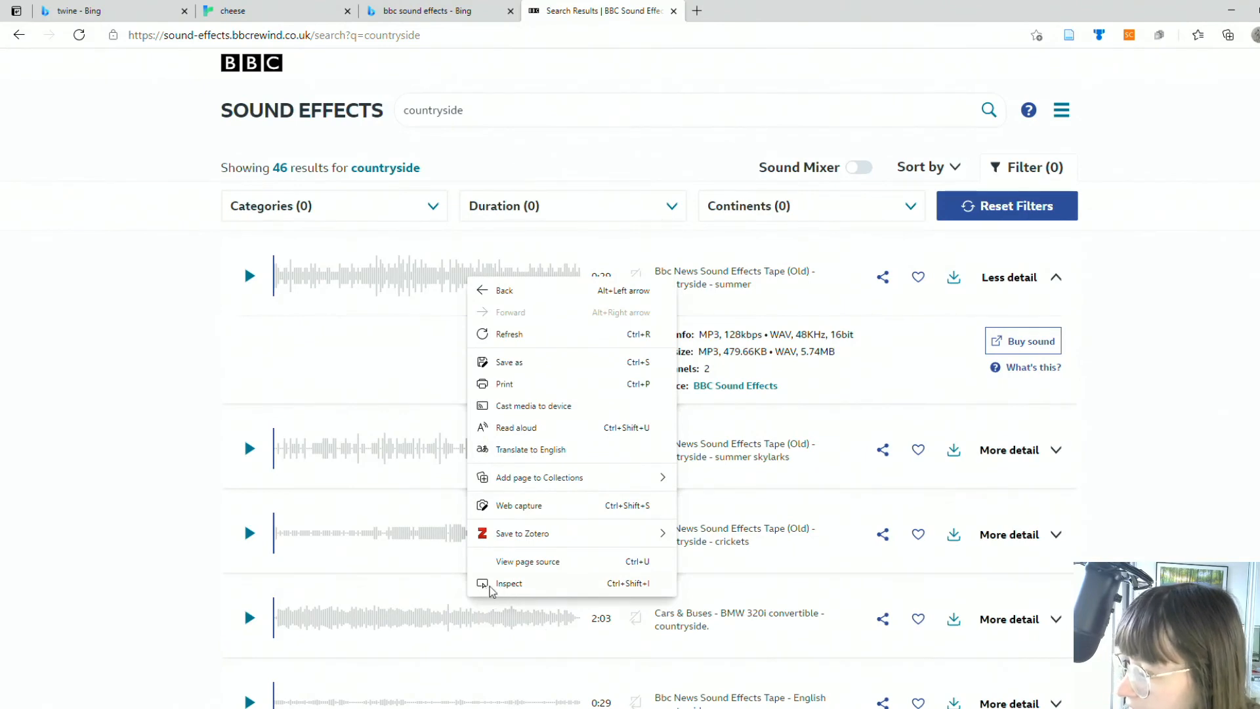
pyautogui.click(525, 588)
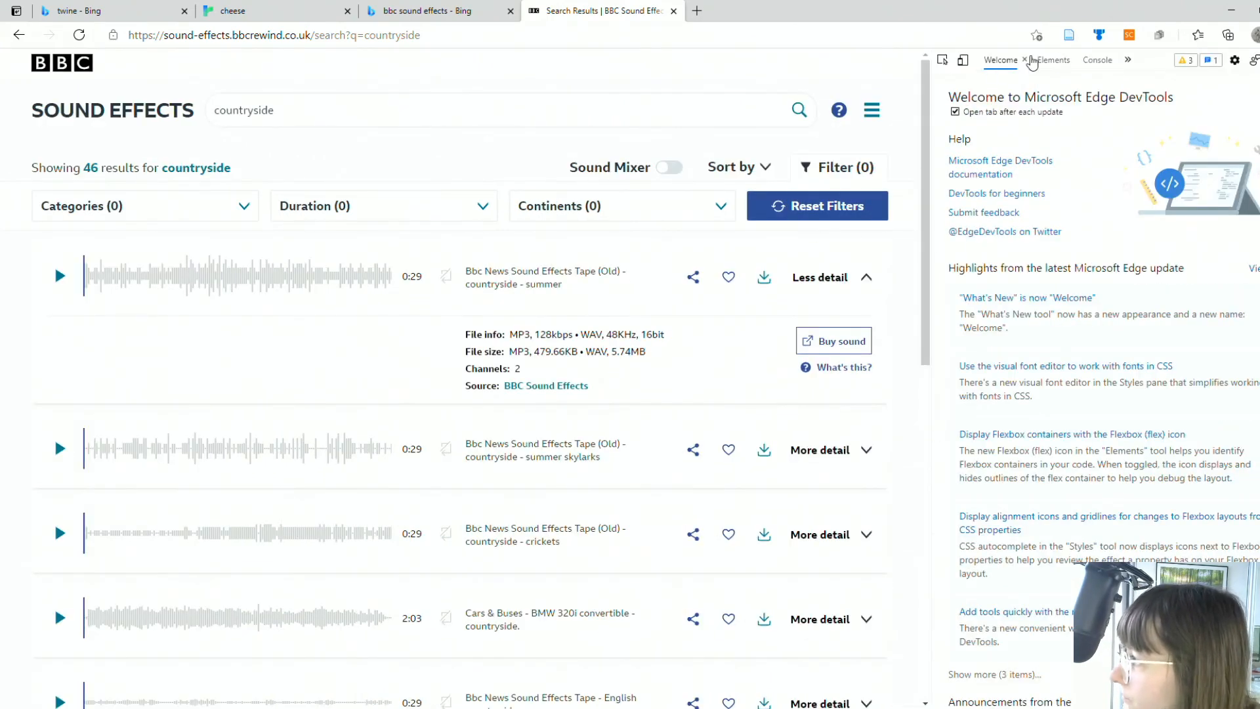
pyautogui.click(1051, 61)
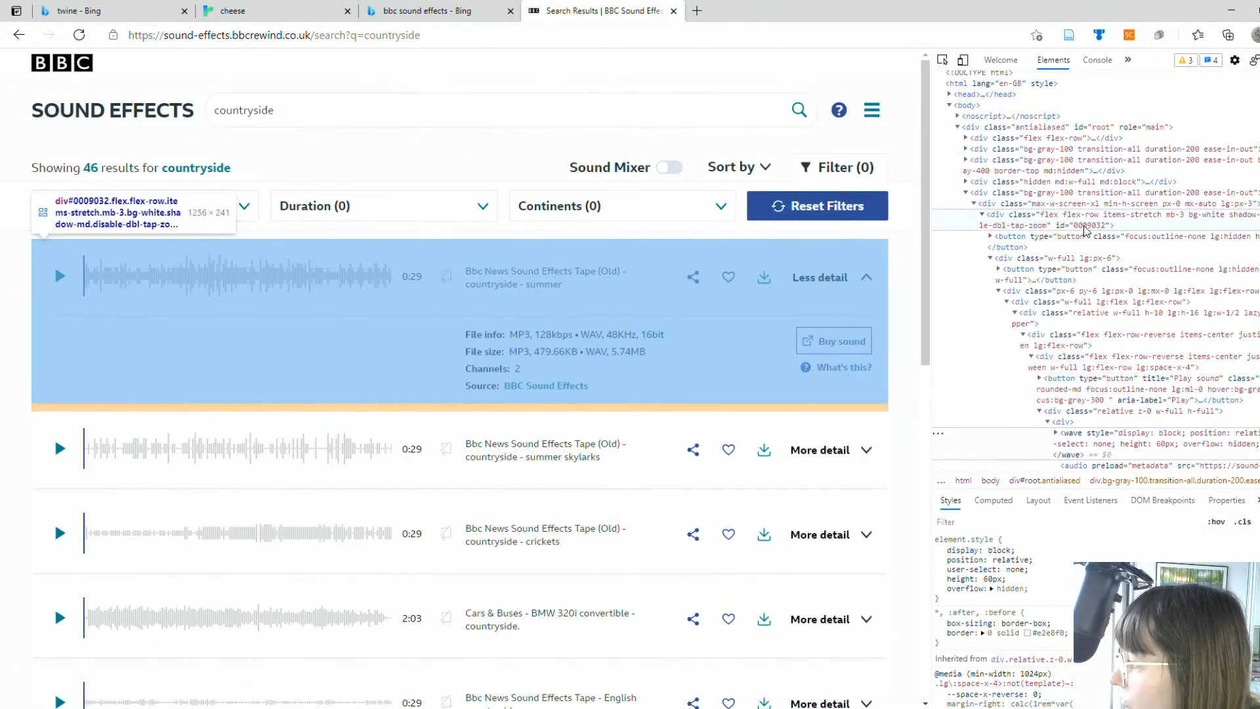
pyautogui.scroll(-1, 1084, 230)
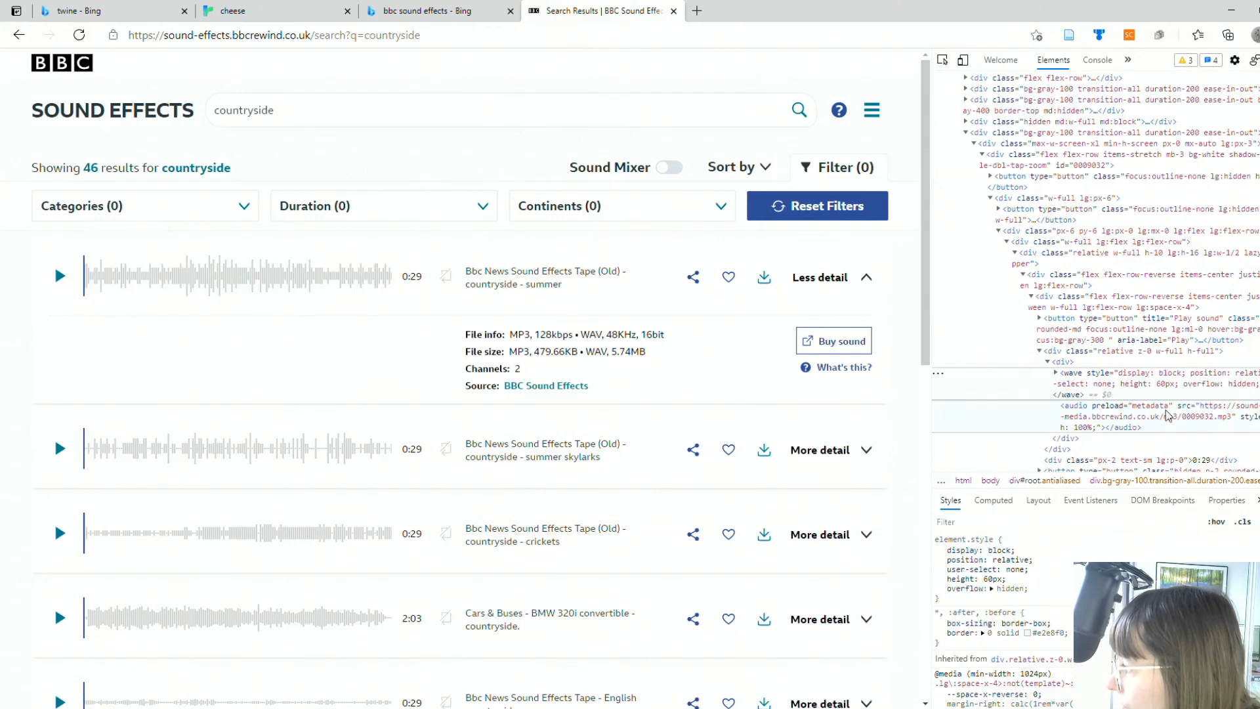
pyautogui.click(1189, 413)
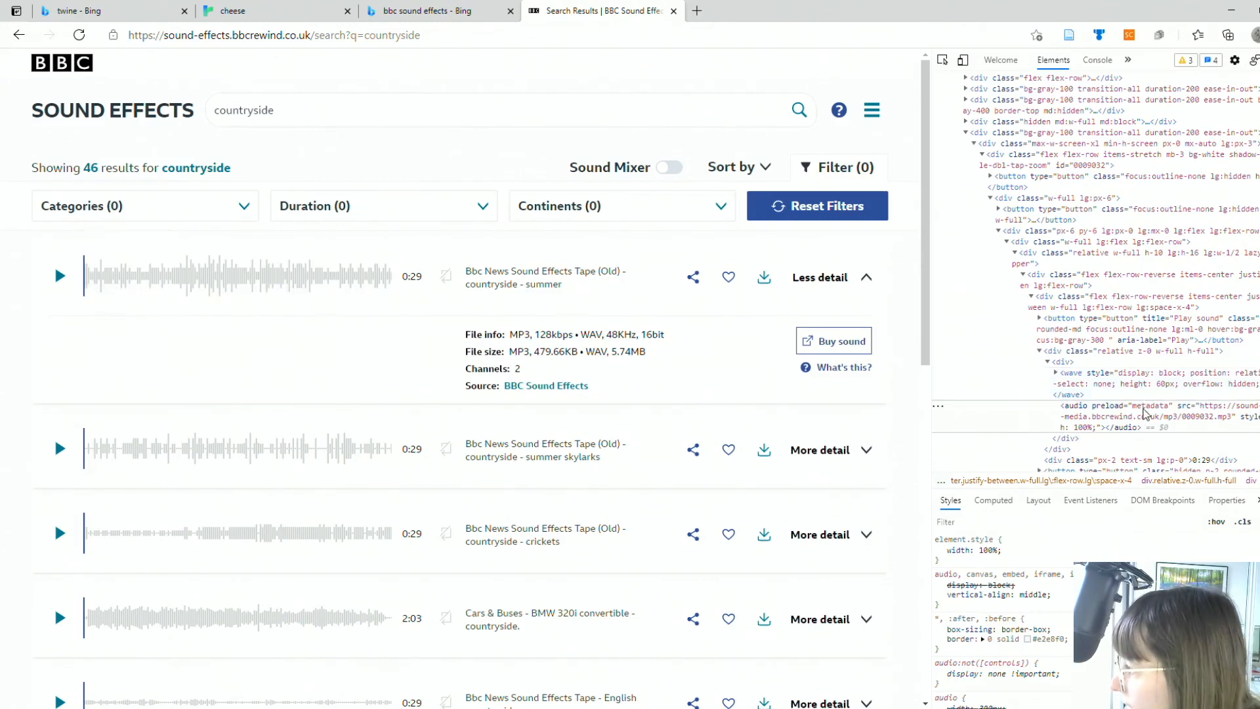
pyautogui.doubleClick(1146, 416)
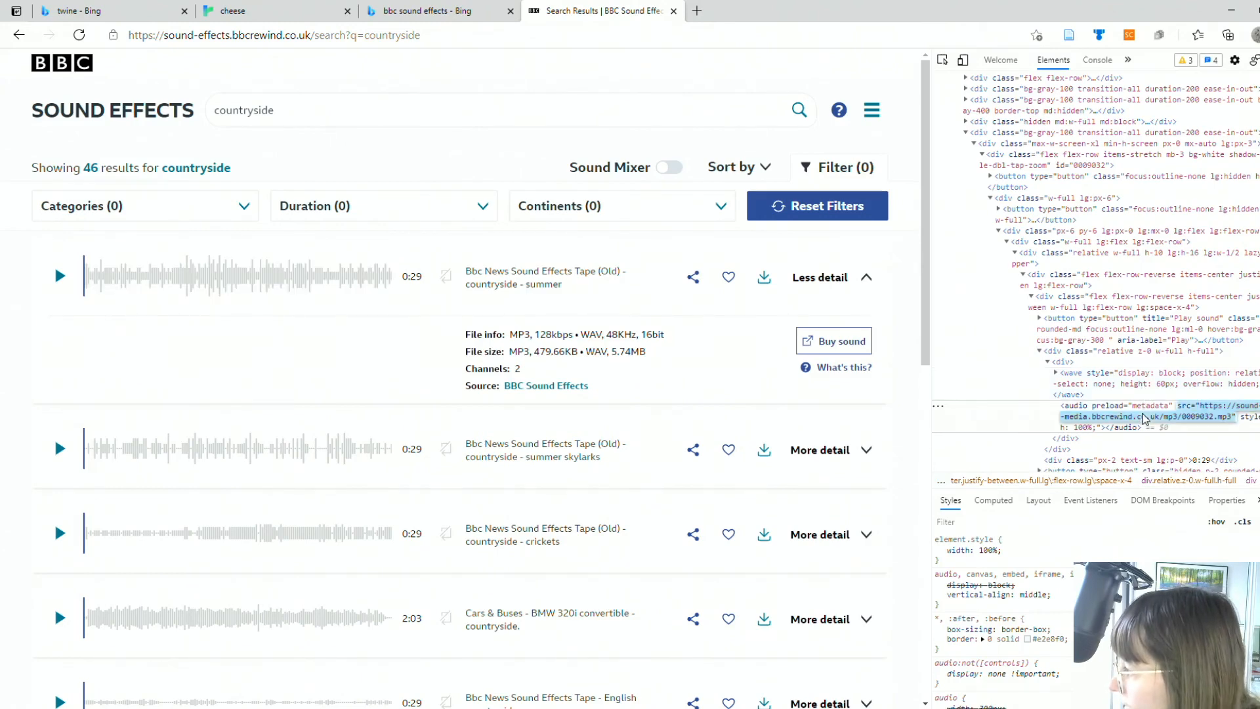
pyautogui.rightClick(1205, 420)
pyautogui.click(1036, 473)
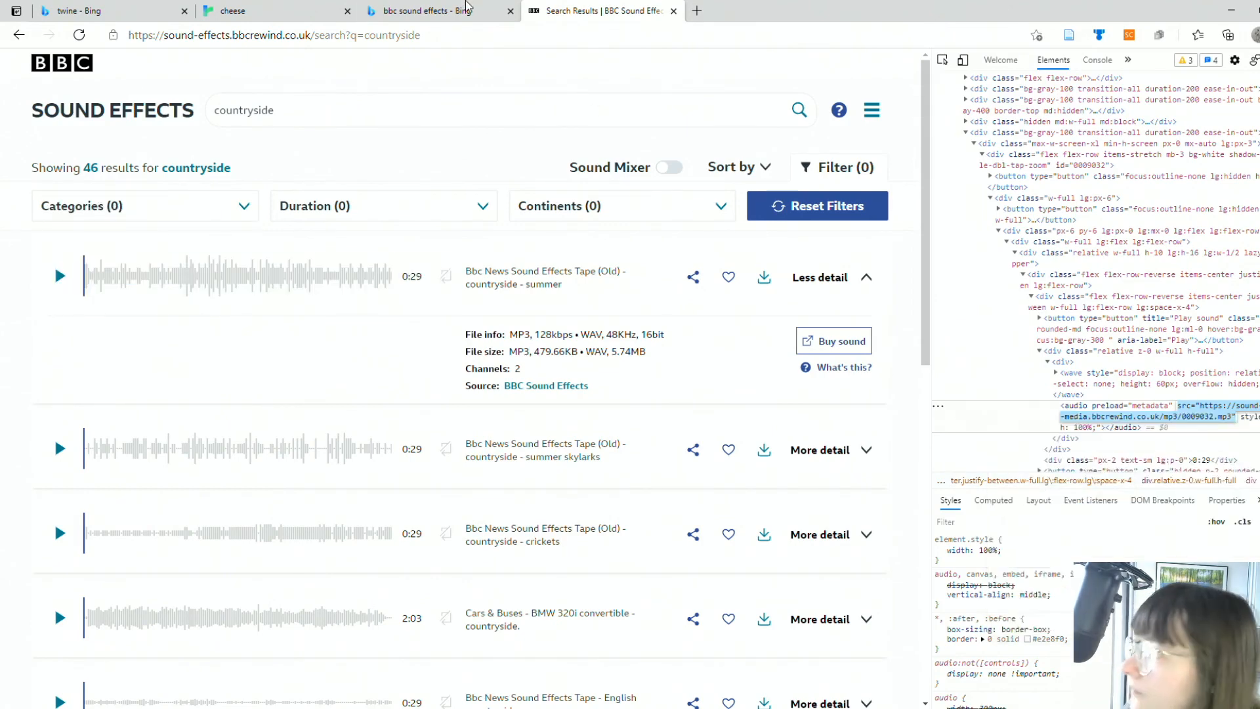
# Back in the Twine story, make the cheese 3 passage an <audio> tag with the copied src attribute and autoplay, and close it
pyautogui.click(263, 10)
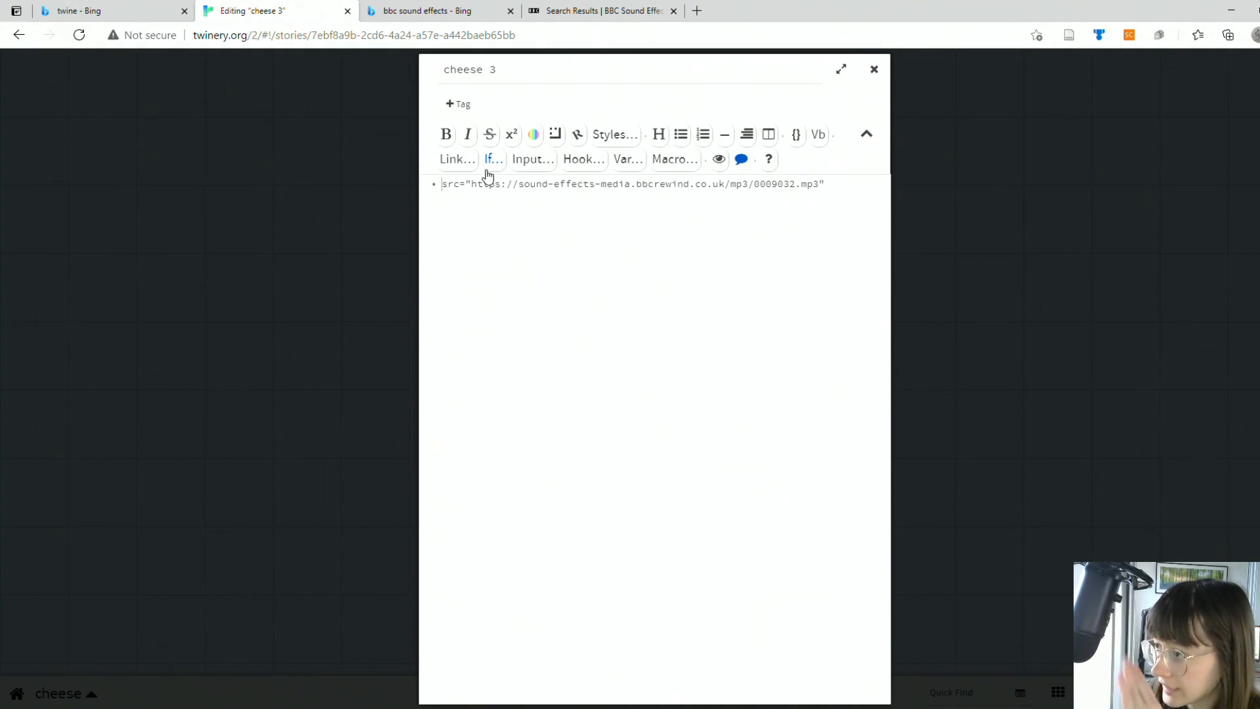
pyautogui.write('<audio')
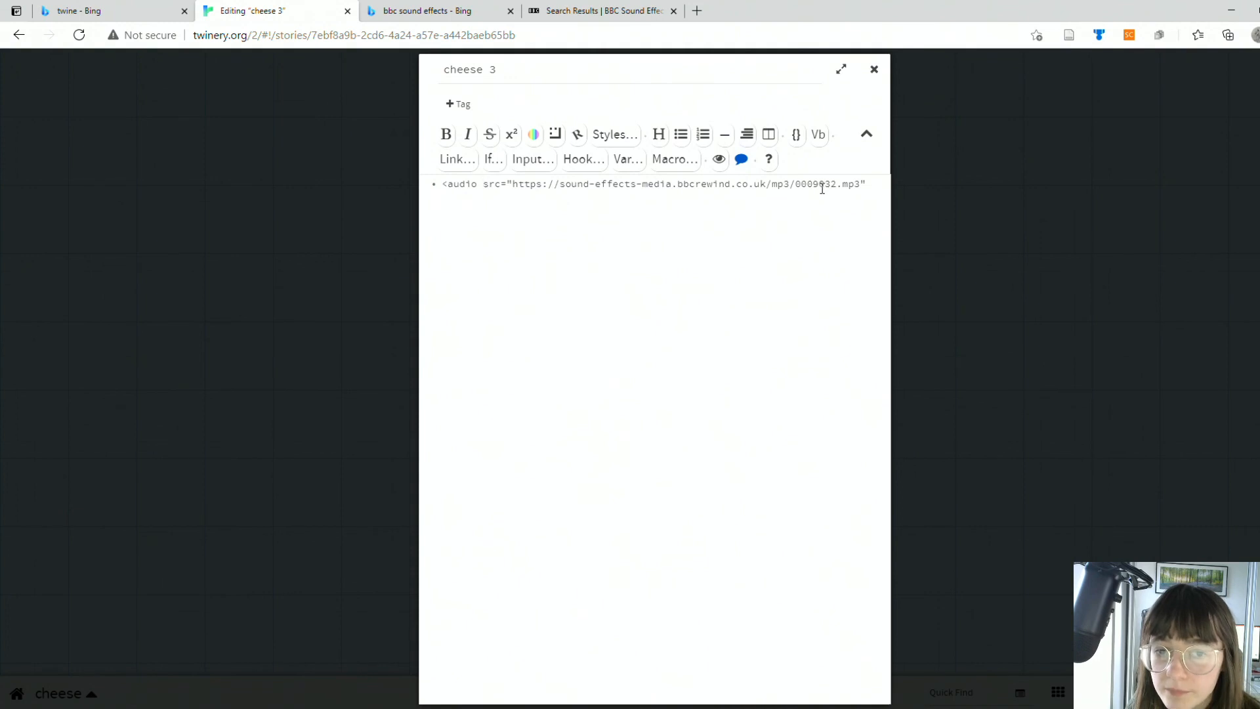
pyautogui.click(508, 183)
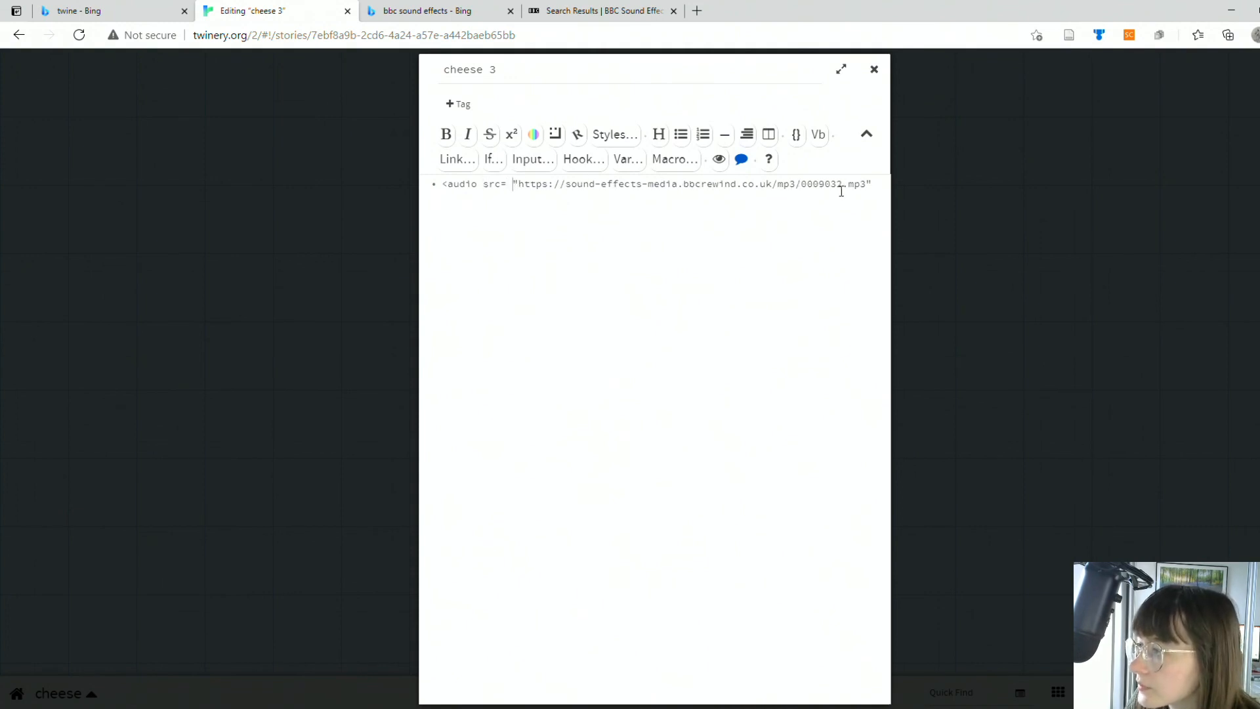
pyautogui.click(882, 185)
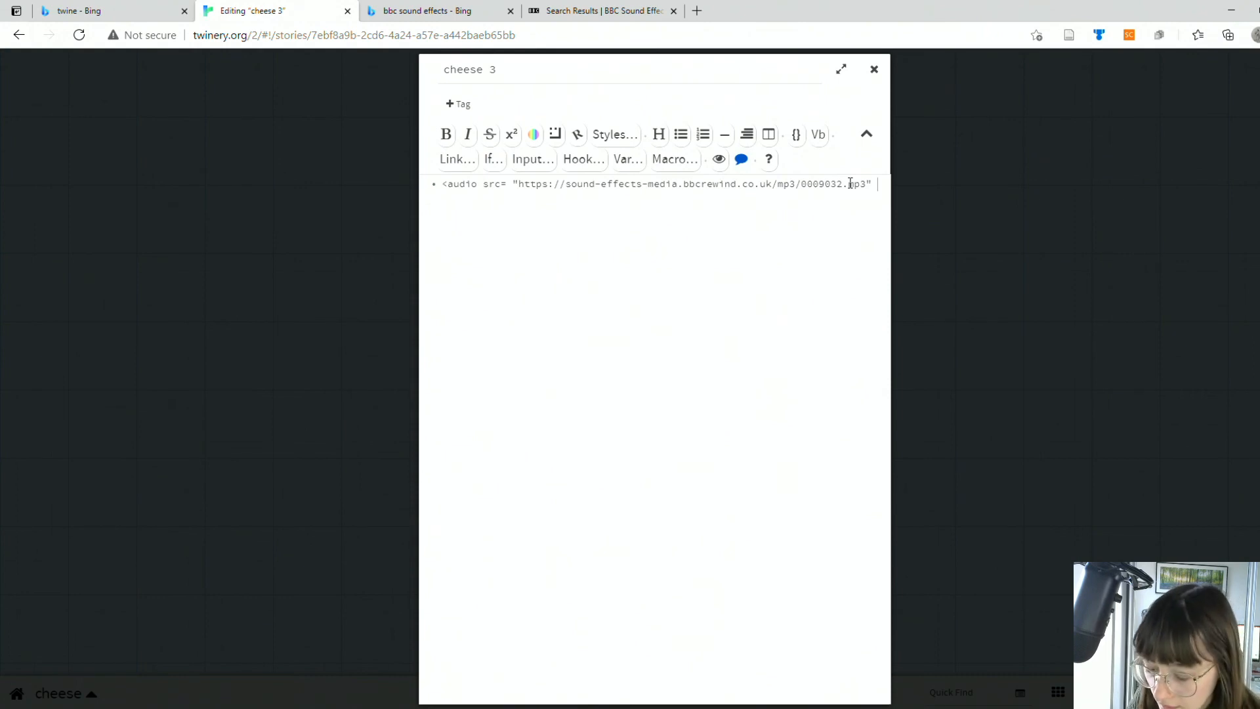
pyautogui.write('autoplay>')
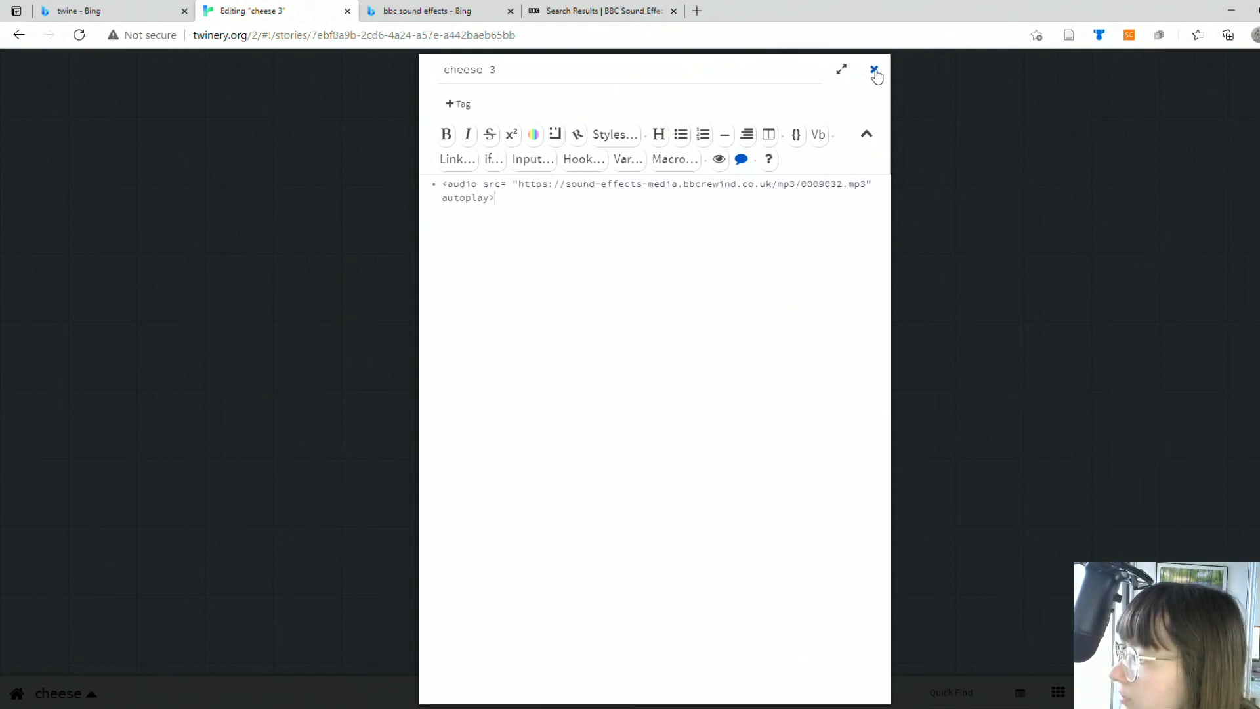
pyautogui.click(874, 71)
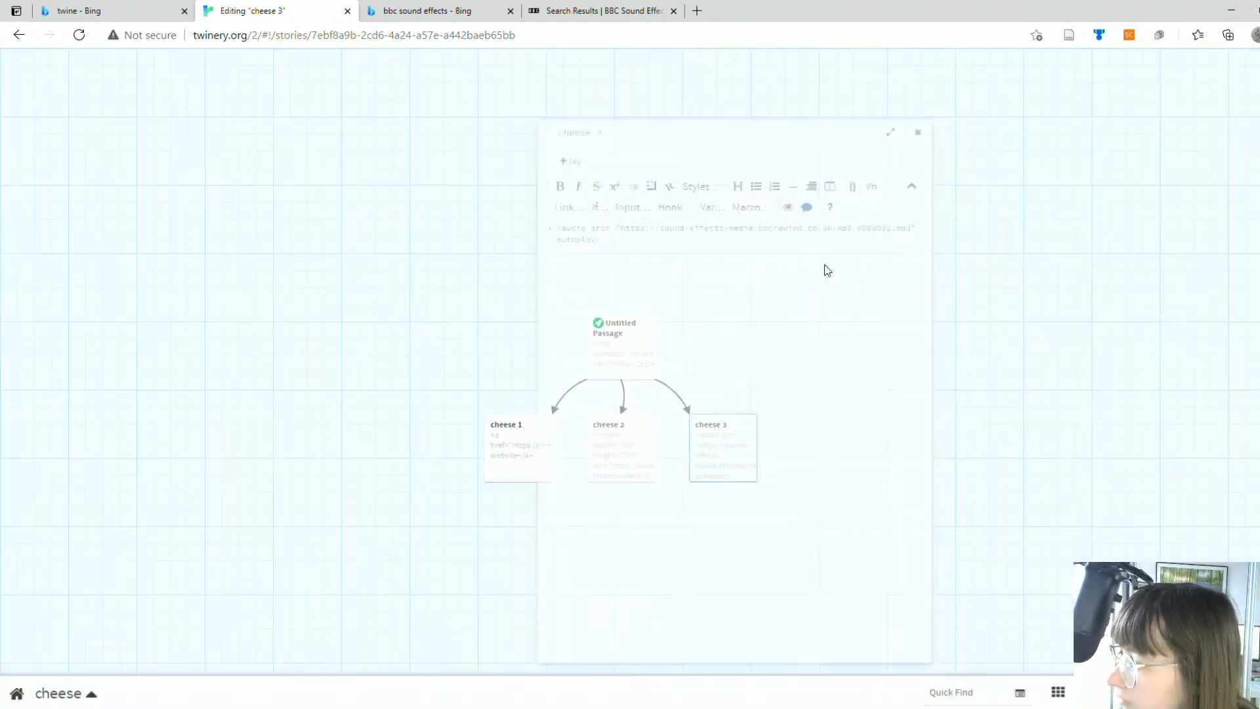
# Test the story from the cheese 3 passage to hear the sound, and close the test
pyautogui.moveTo(720, 441)
pyautogui.click(741, 496)
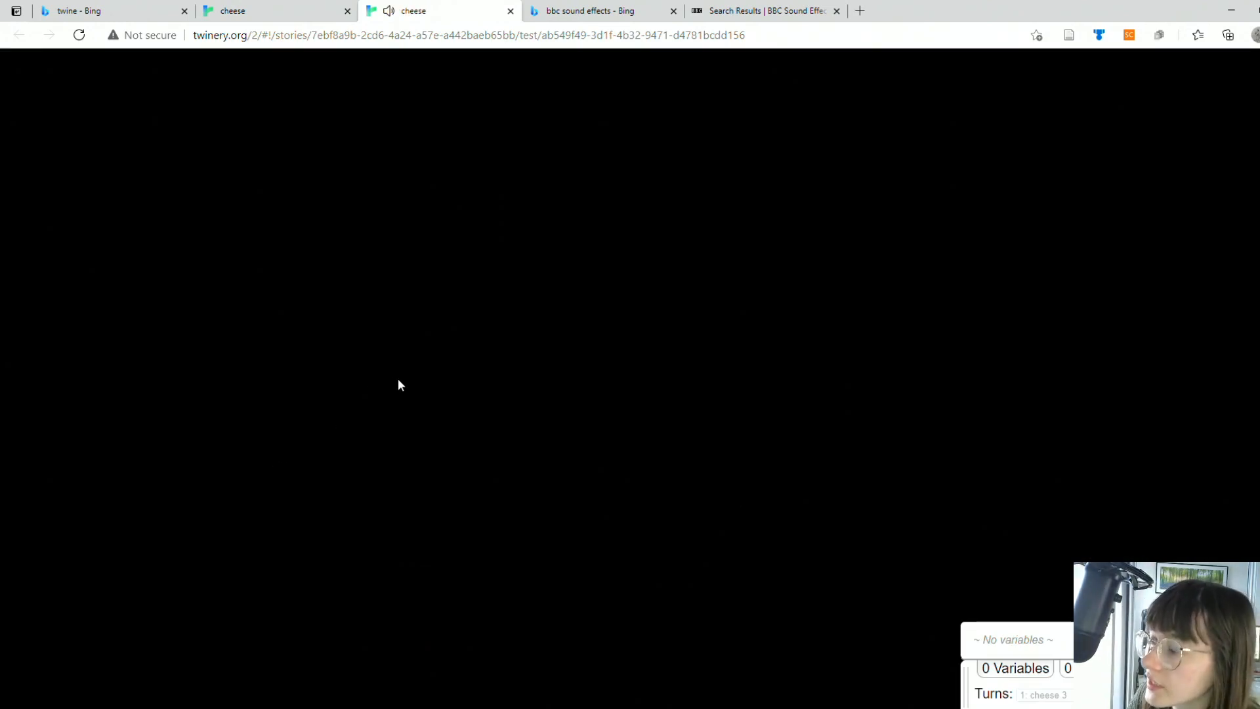
pyautogui.click(510, 11)
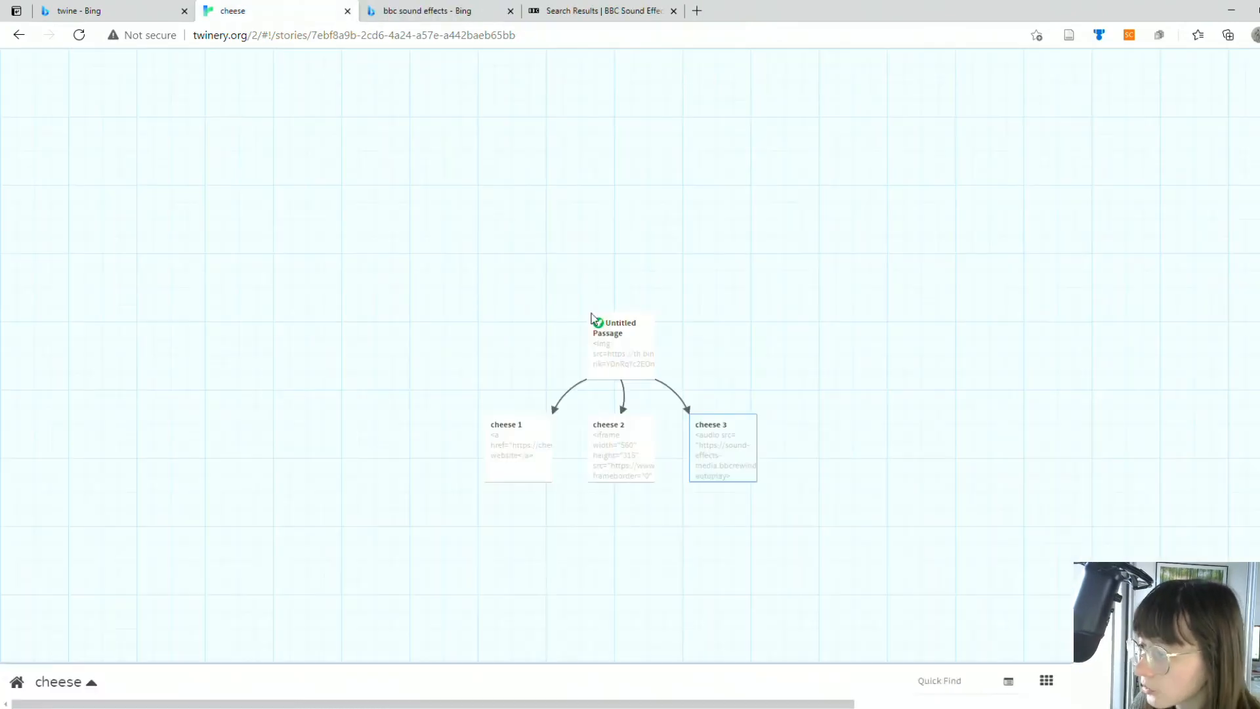